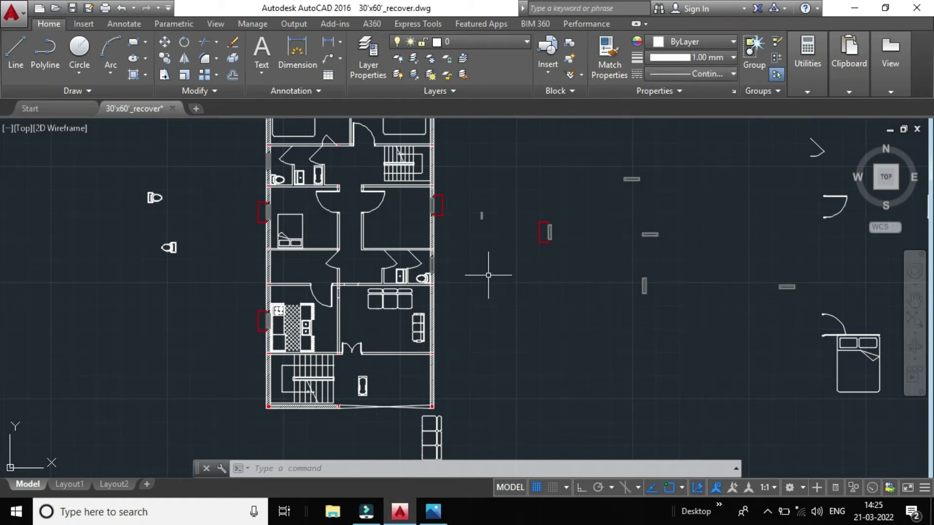
Zoom and pan the 30'x60' house plan until the two top bedrooms fill the view
scroll(477, 335, "up", 3)
scroll(478, 336, "down", 3)
scroll(302, 335, "up", 4)
scroll(300, 331, "down", 2)
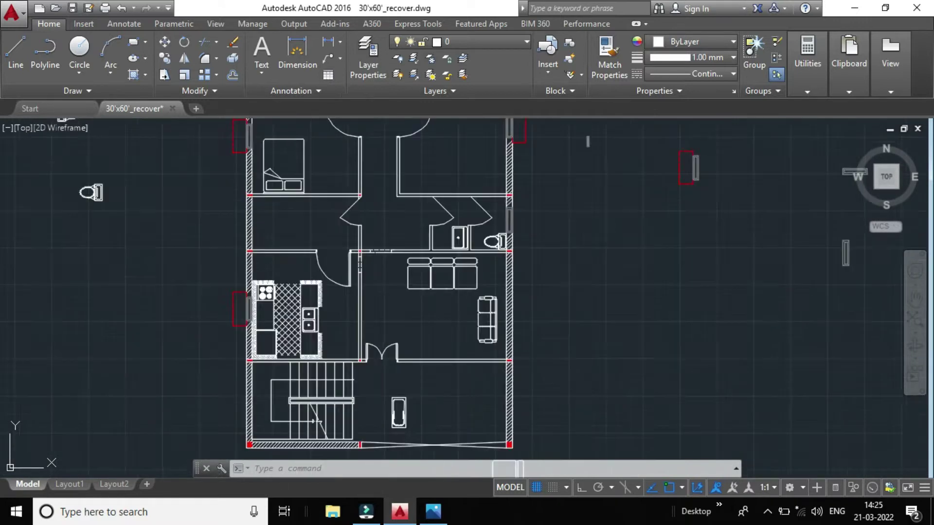
scroll(304, 326, "down", 2)
middle_click_drag(371, 189, 383, 239)
scroll(298, 221, "up", 2)
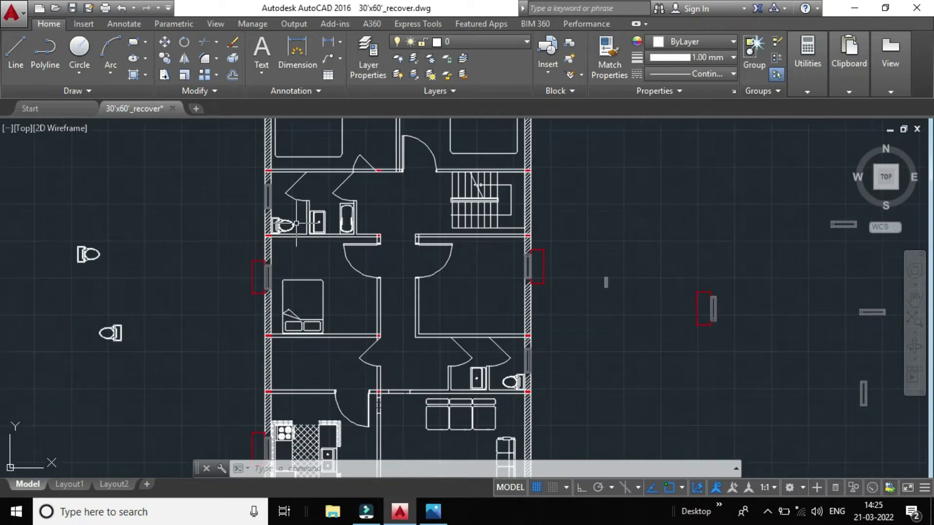
scroll(298, 221, "up", 2)
scroll(350, 212, "down", 2)
scroll(363, 214, "down", 2)
scroll(364, 214, "down", 3)
scroll(518, 344, "up", 5)
mouse_move(423, 261)
middle_mouse_down()
mouse_move(427, 285)
mouse_move(454, 288)
mouse_move(448, 305)
middle_mouse_up()
scroll(456, 281, "down", 2)
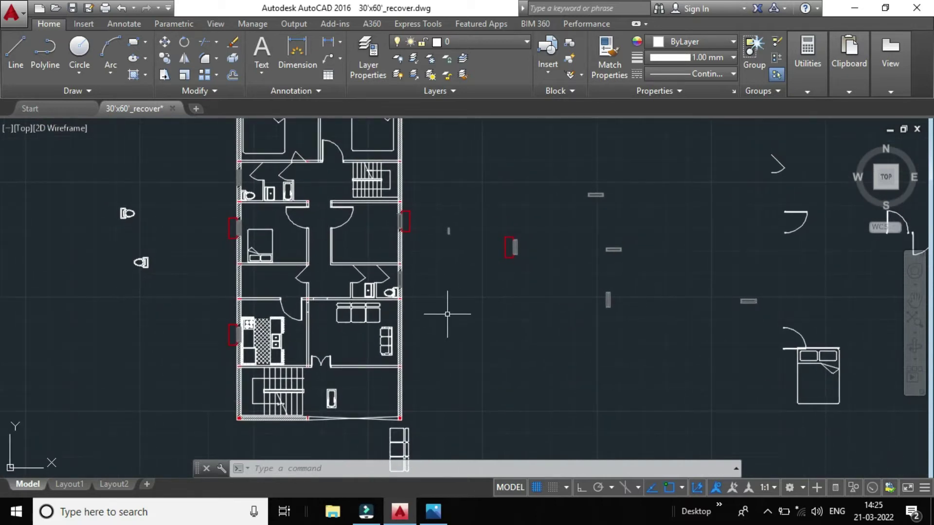
middle_click_drag(444, 284, 454, 341)
scroll(331, 210, "up", 2)
scroll(321, 209, "down", 2)
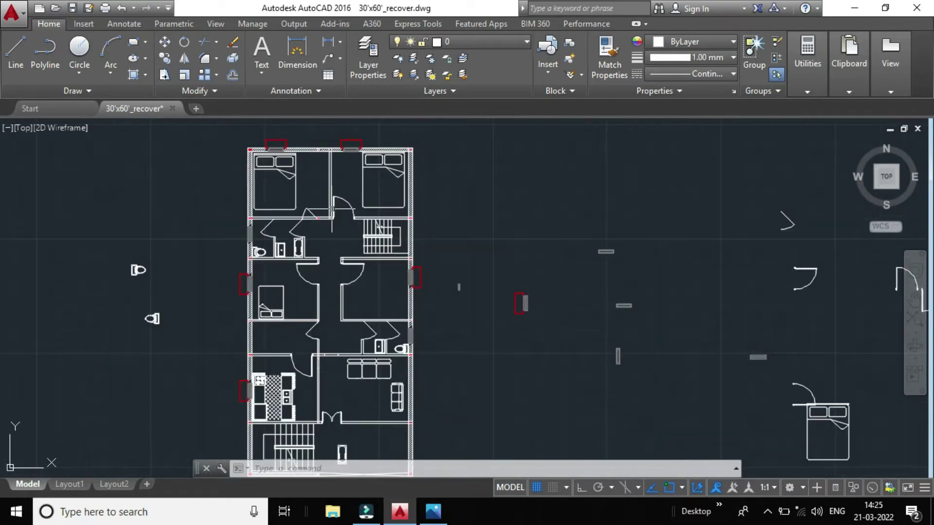
scroll(426, 234, "down", 2)
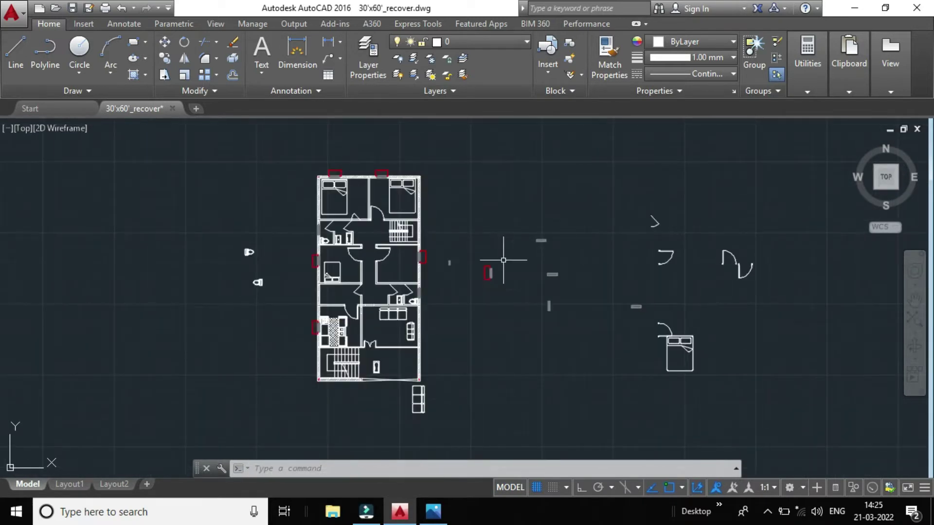
scroll(429, 266, "up", 2)
middle_click_drag(427, 254, 442, 321)
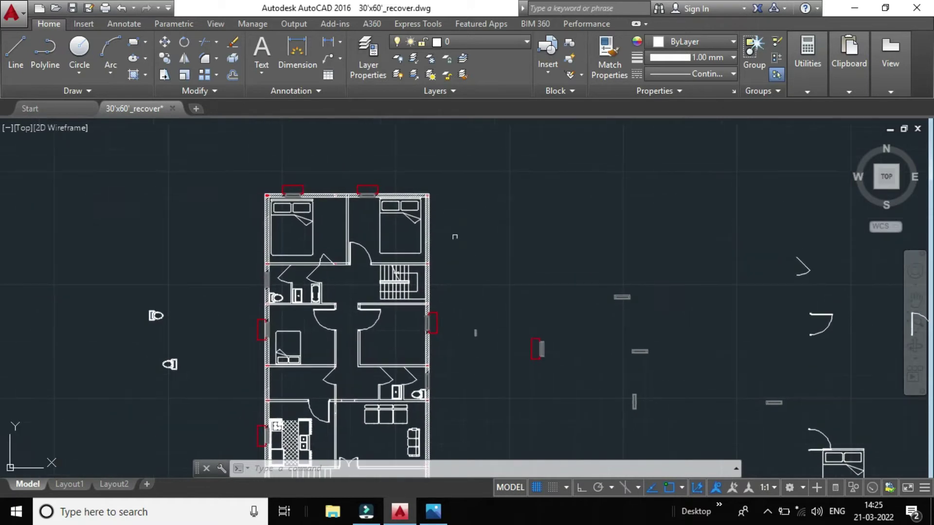
scroll(403, 210, "up", 2)
Draw a multiline text box inside the top-left bedroom
left_click(258, 75)
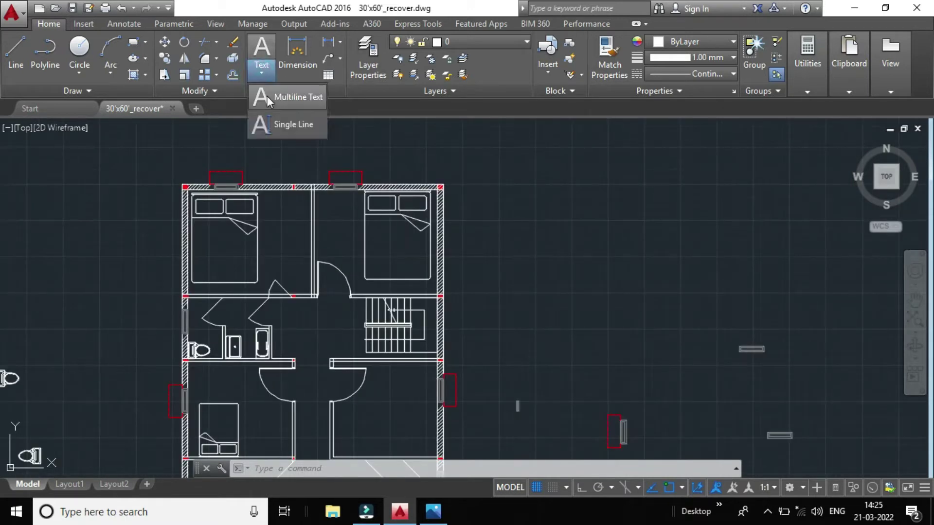
left_click(268, 96)
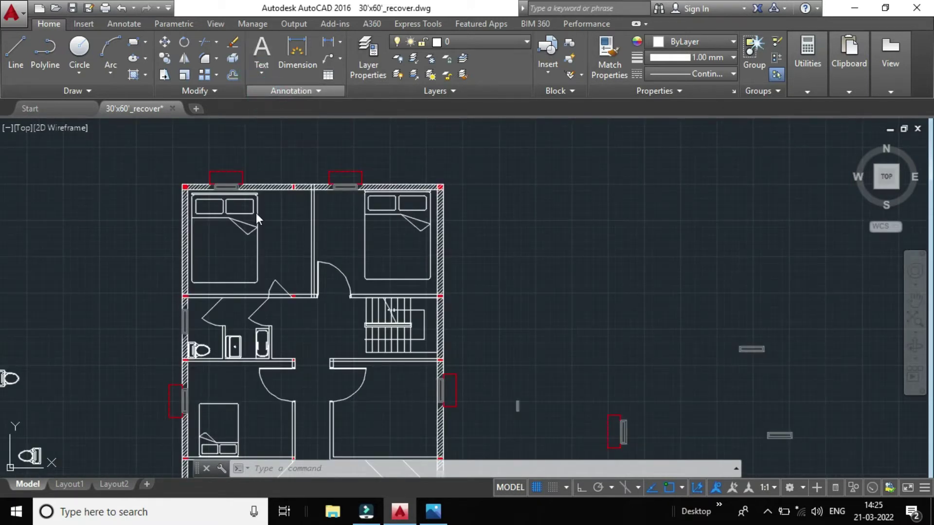
scroll(258, 217, "up", 4)
scroll(262, 224, "down", 2)
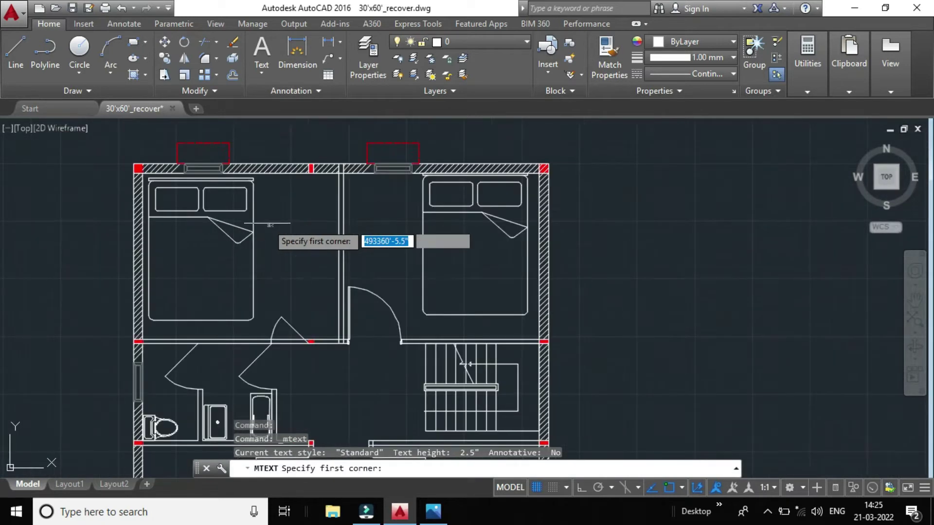
left_click(271, 223)
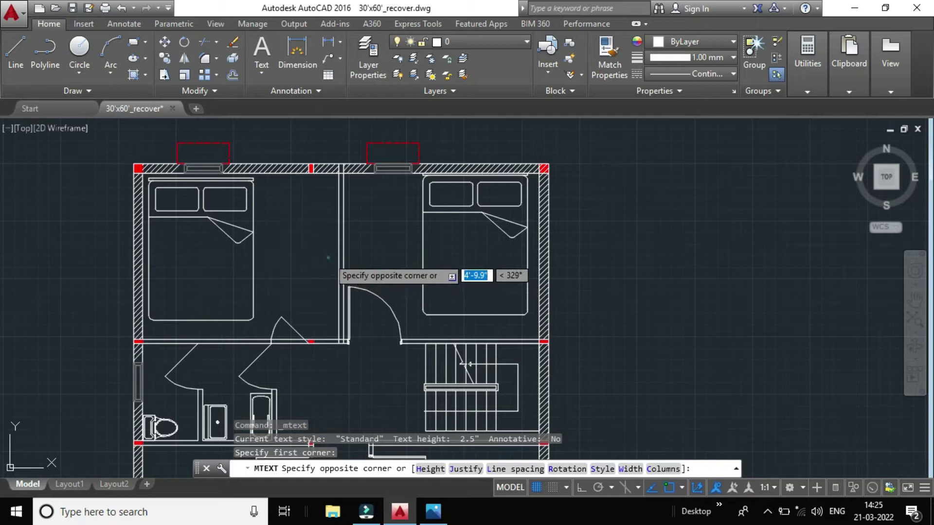
left_click(317, 253)
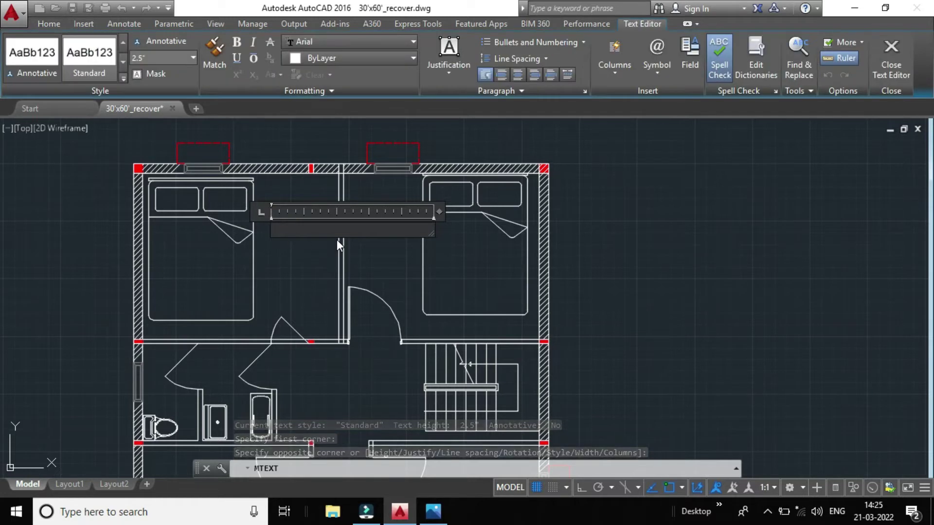
Type BED ROOM in the box and begin a second line below it
type("BEDR")
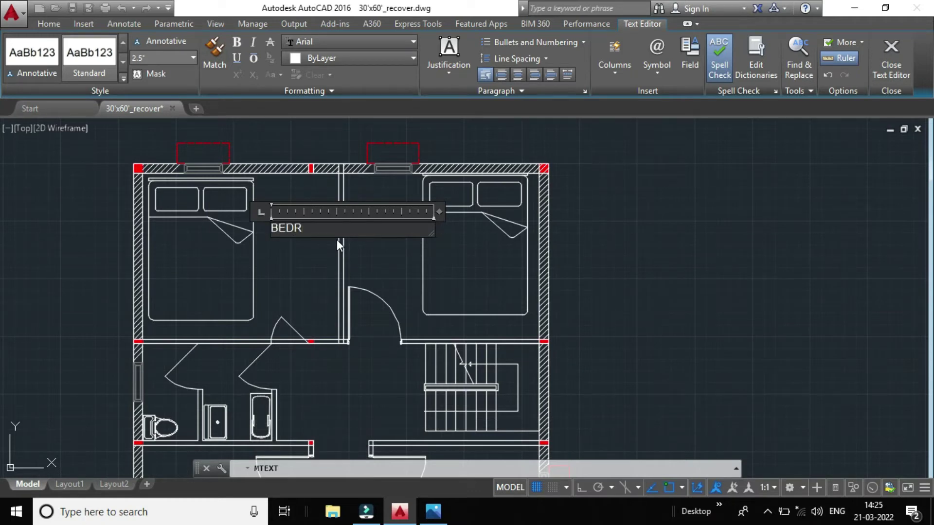
key("BackSpace")
type("ROOM")
key("Return")
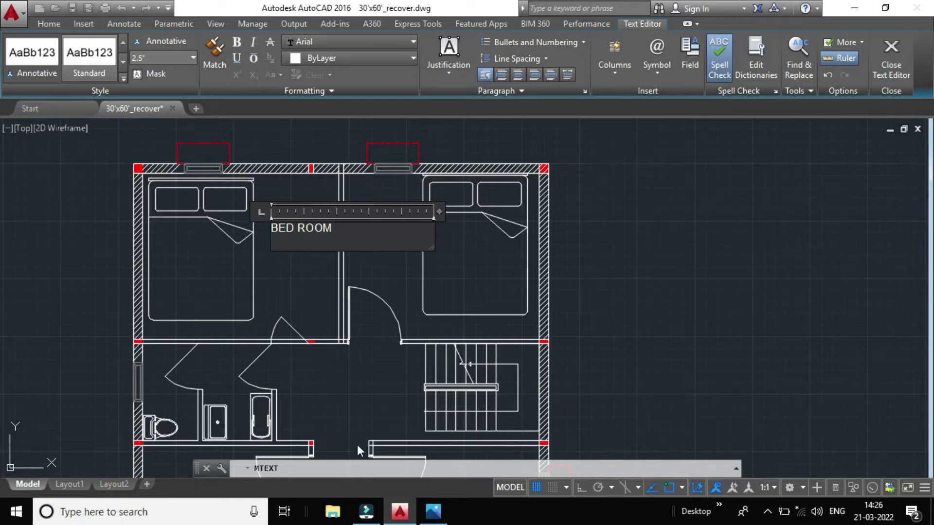
Read Bedroom 2's size, 14'2"X12'0", from the reference plan in Photos, then return to AutoCAD
mouse_move(433, 511)
left_click(433, 467)
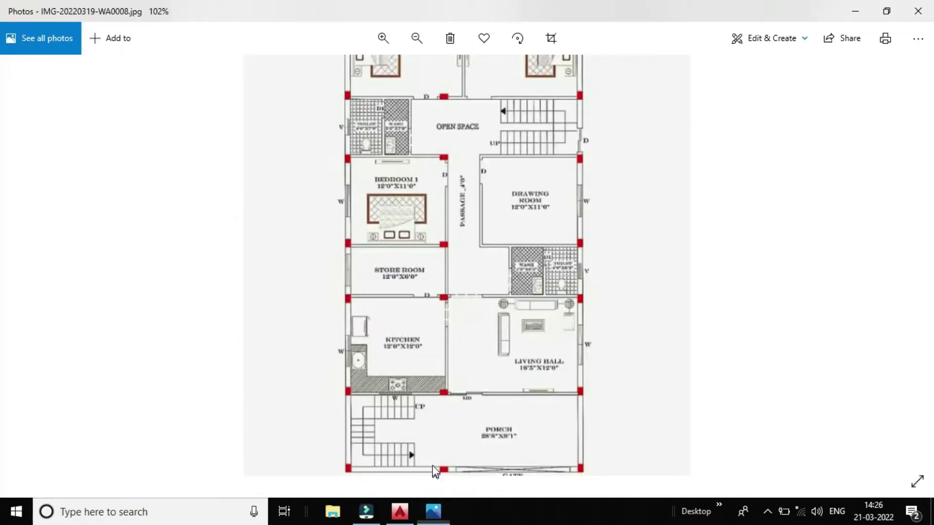
scroll(425, 101, "up", 2)
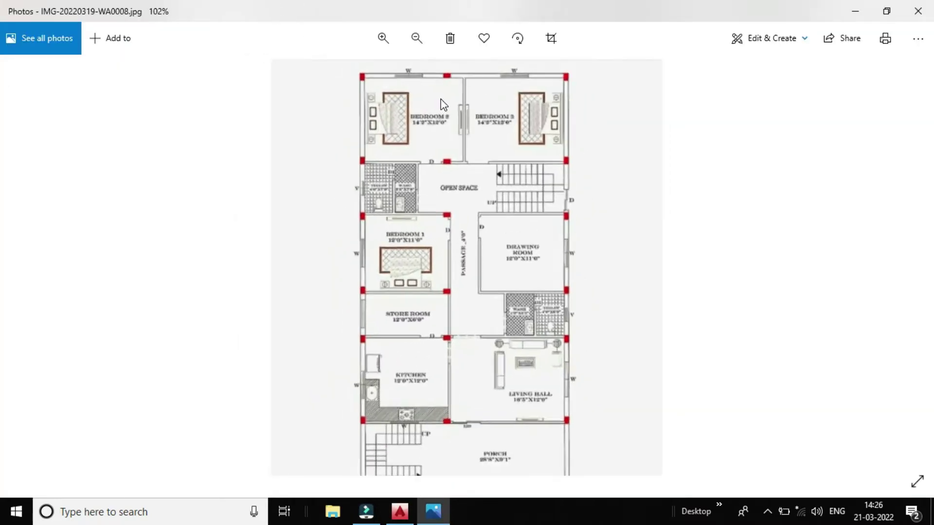
scroll(403, 139, "up", 1)
scroll(396, 141, "down", 1)
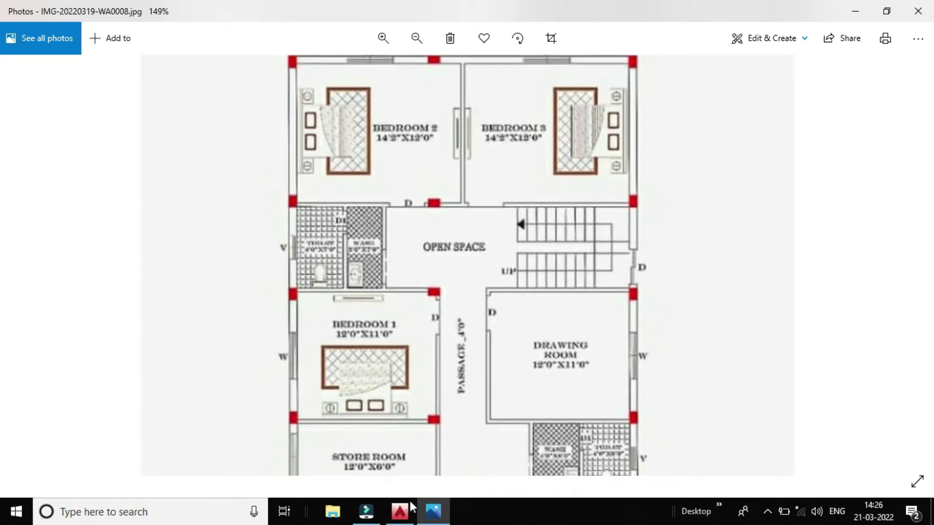
mouse_move(399, 512)
left_click(413, 460)
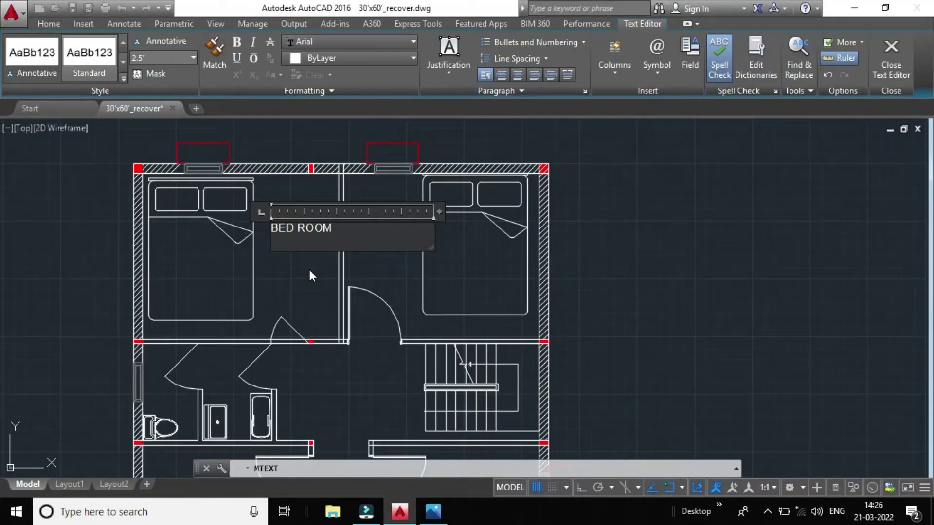
Add 14'2"X12' as the label's second line, place the label, and select it
type("14")
key("Return")
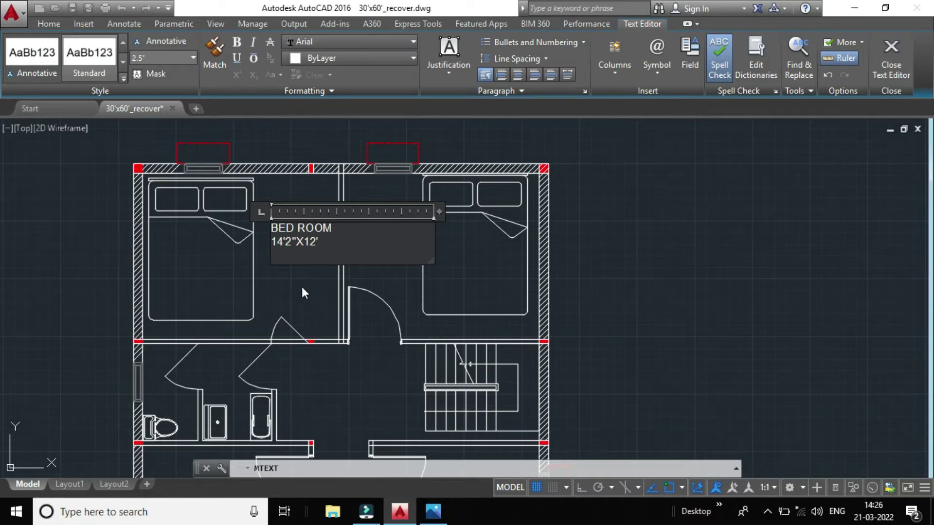
left_click(302, 286)
scroll(287, 238, "up", 2)
scroll(287, 238, "down", 2)
left_click(280, 227)
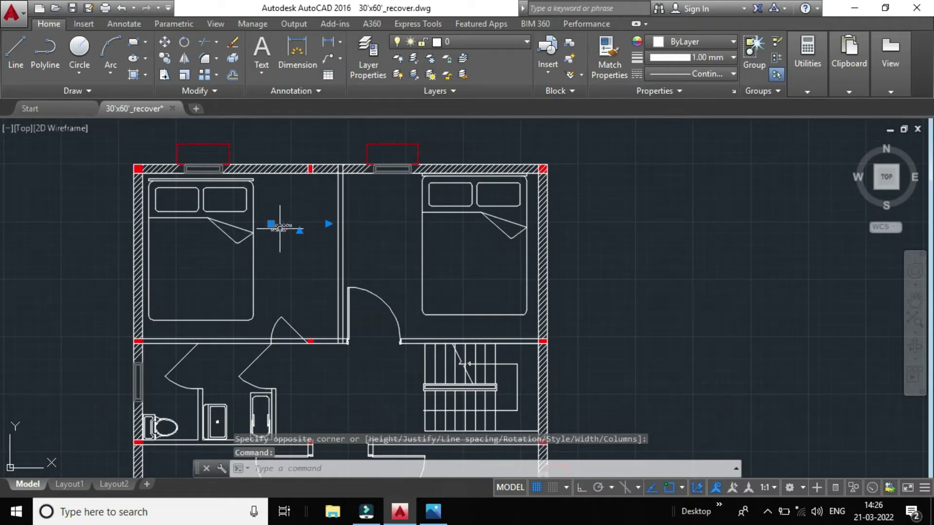
double_click(280, 228)
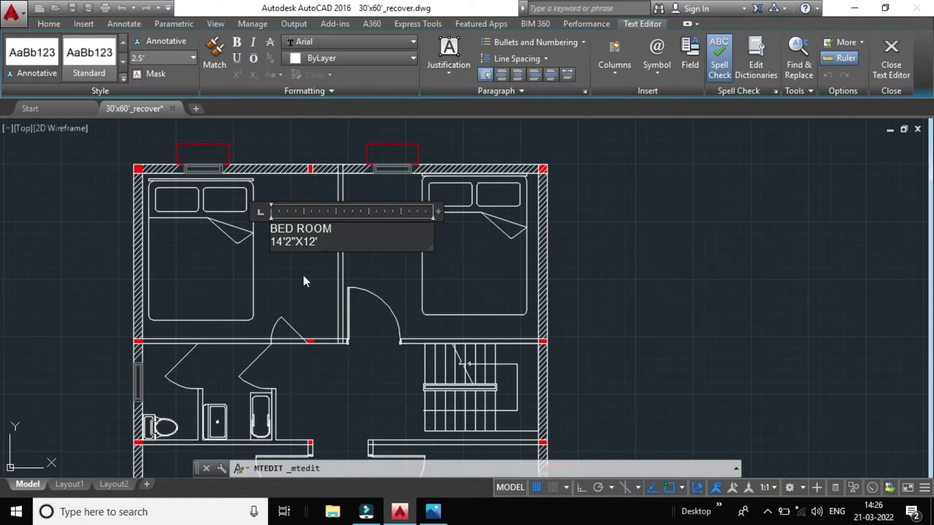
left_click(172, 58)
left_click(195, 55)
left_click(192, 59)
left_click(190, 59)
left_click(165, 55)
type("1")
type("'")
type("'")
key("BackSpace")
left_click(145, 54)
type("1")
left_click(313, 266)
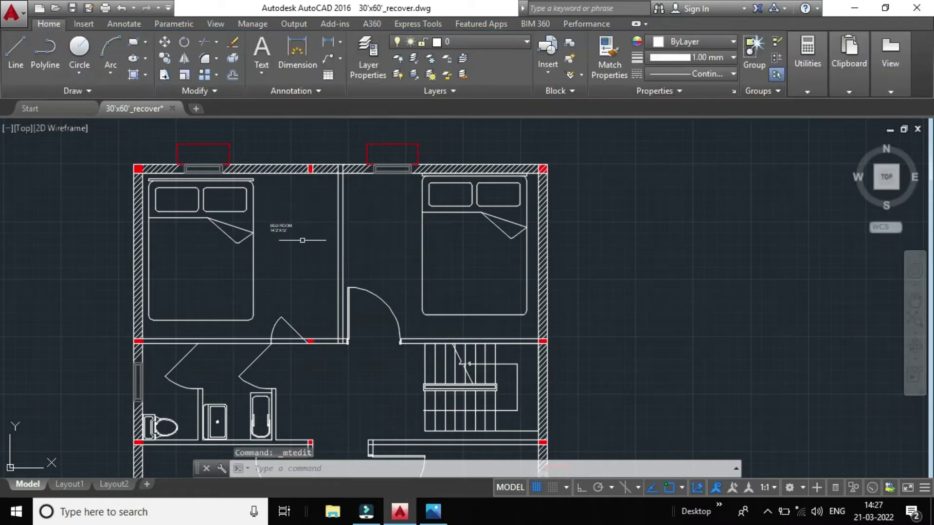
double_click(279, 229)
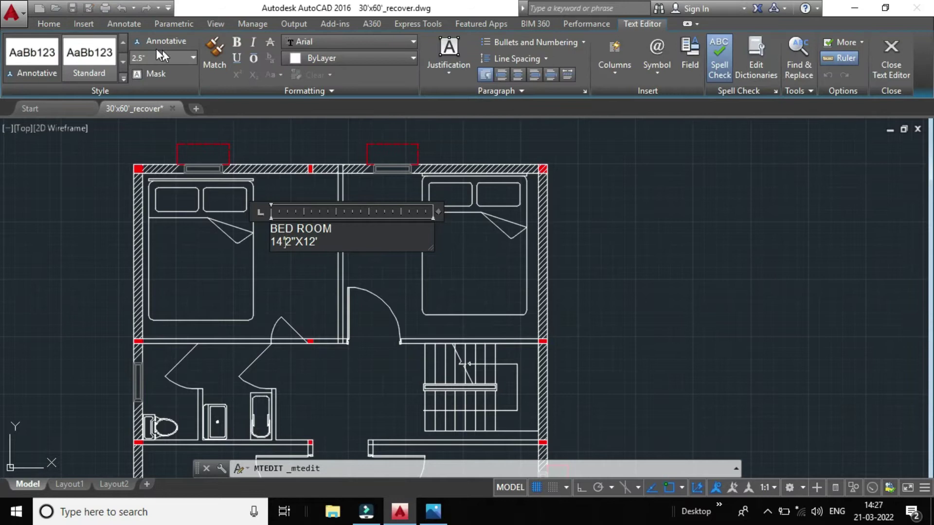
left_click(192, 59)
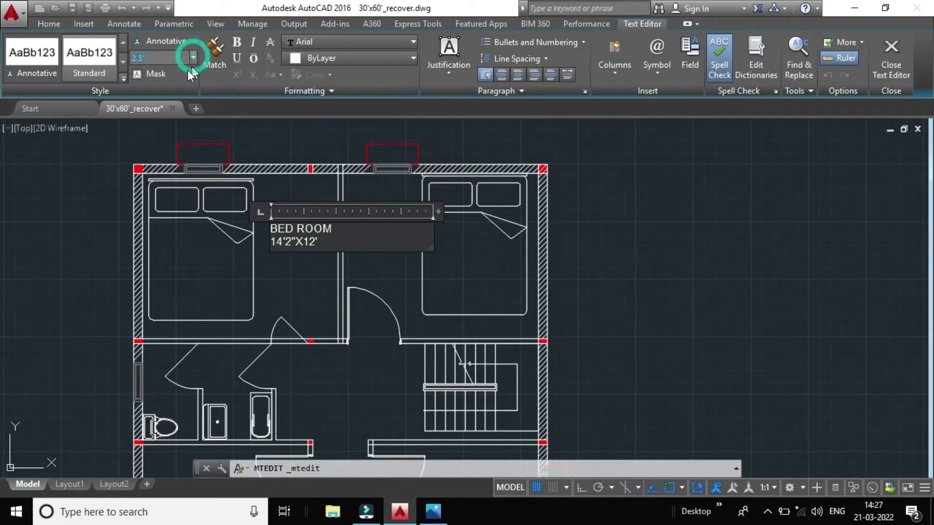
left_click(162, 73)
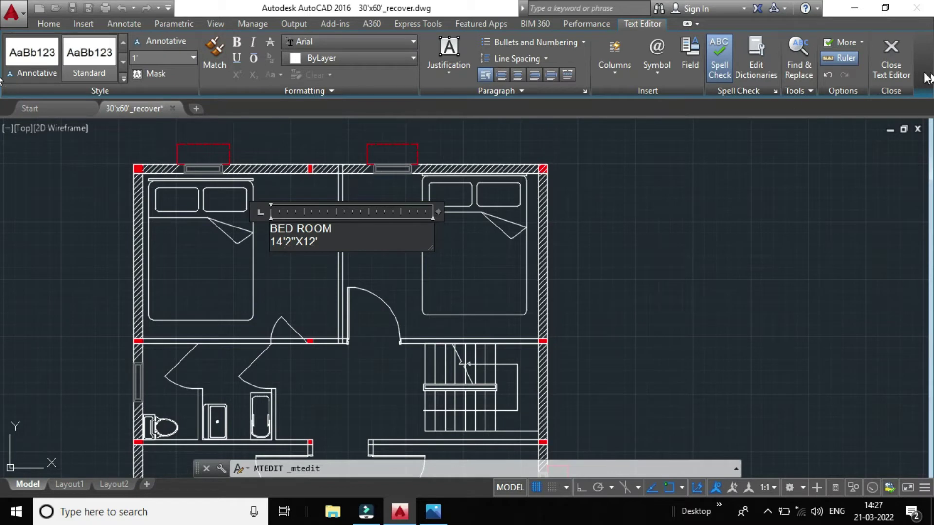
left_click(285, 242)
left_click(892, 68)
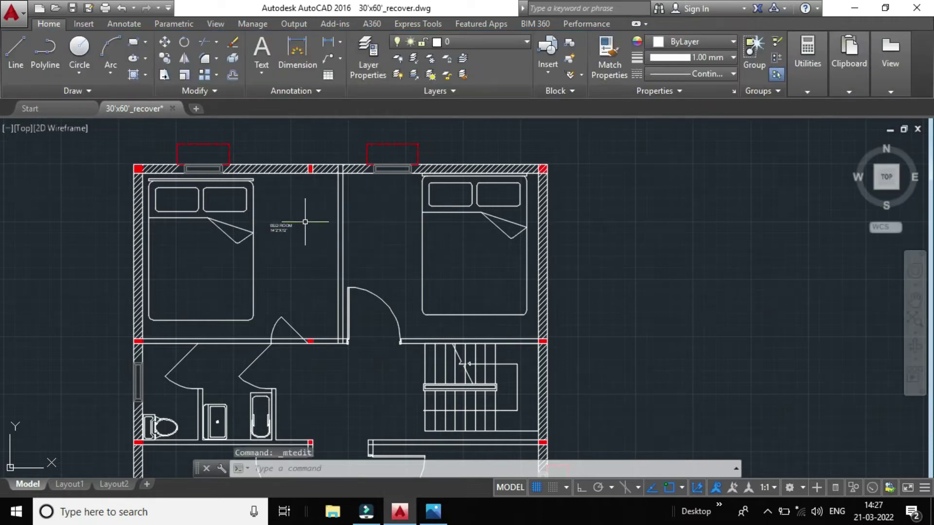
scroll(292, 224, "up", 2)
left_click(262, 231)
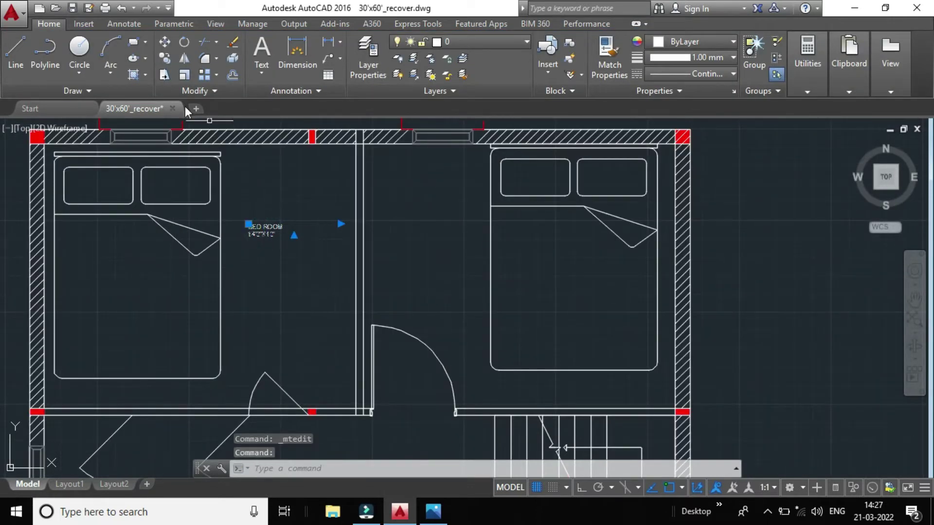
left_click(183, 74)
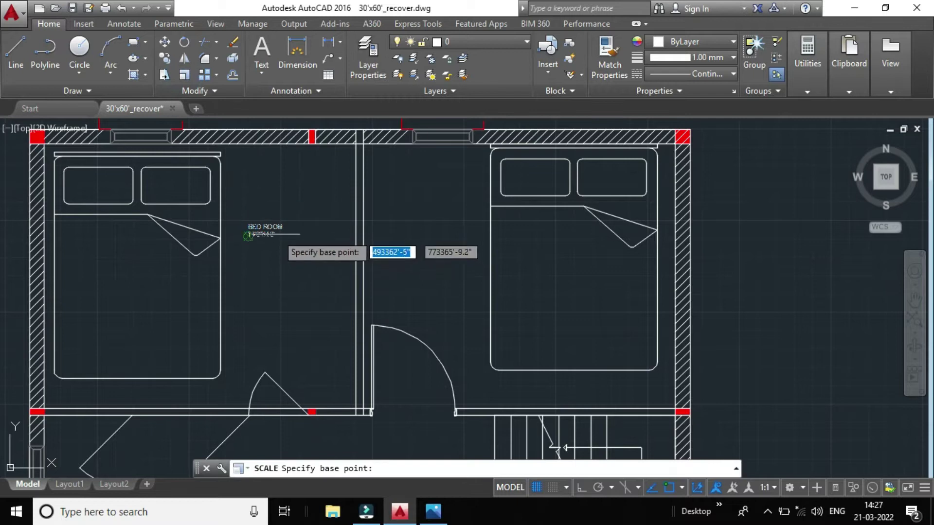
left_click(276, 234)
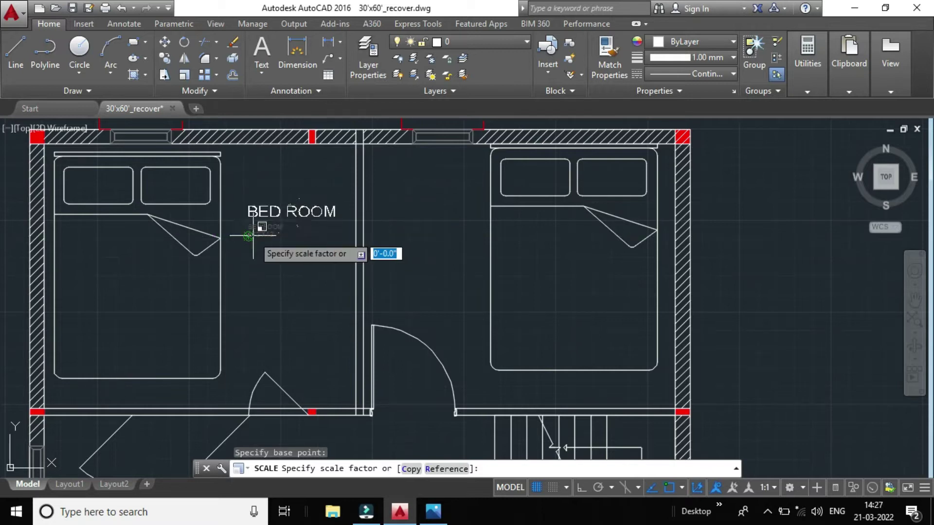
left_click(253, 235)
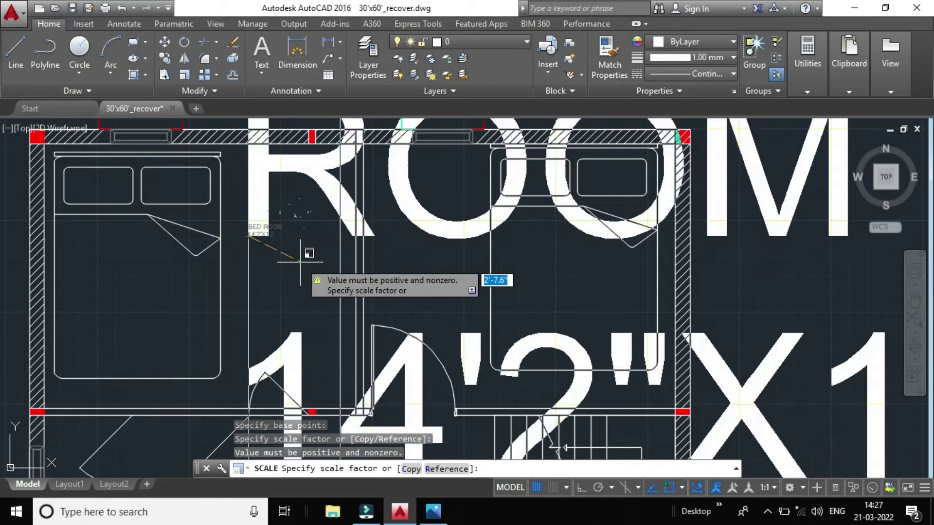
key("Escape")
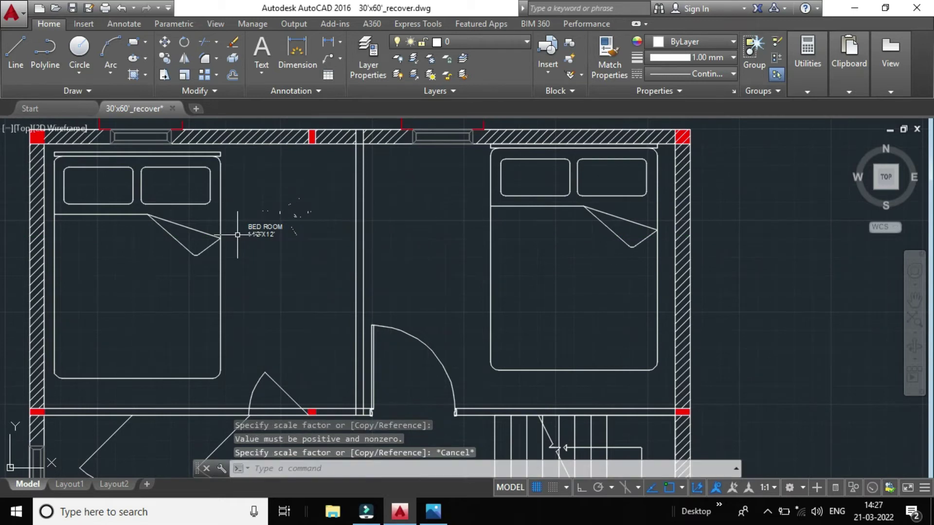
key("Escape")
scroll(302, 219, "up", 5)
scroll(298, 214, "down", 4)
scroll(272, 221, "up", 1)
scroll(248, 233, "down", 3)
left_click(248, 233)
left_click(185, 76)
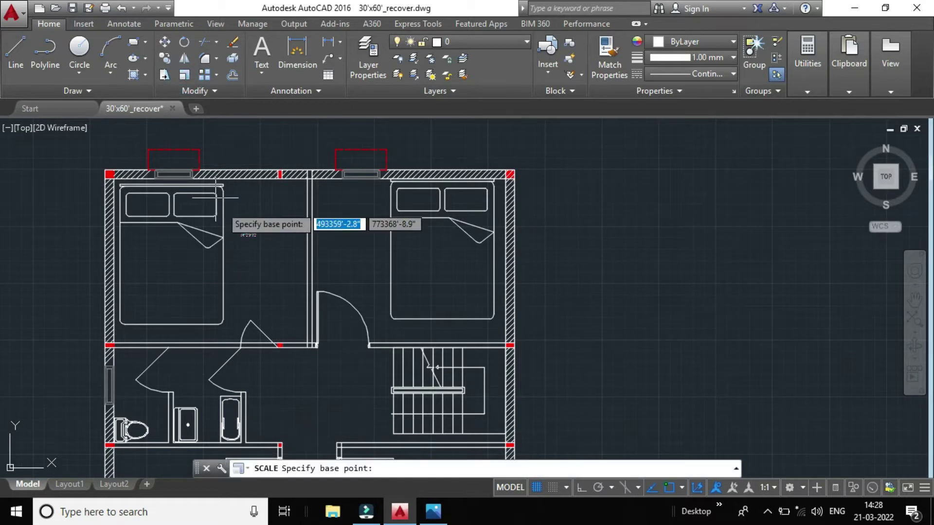
left_click(242, 236)
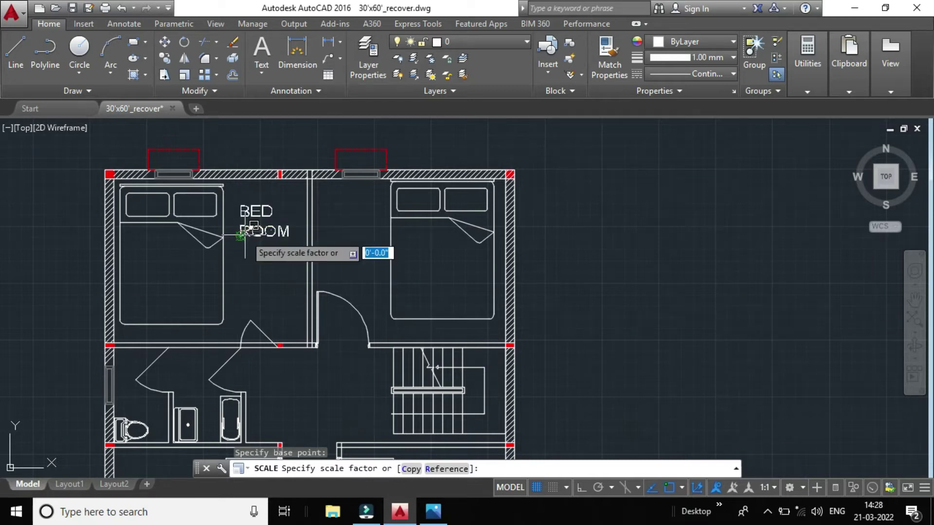
left_click(245, 235)
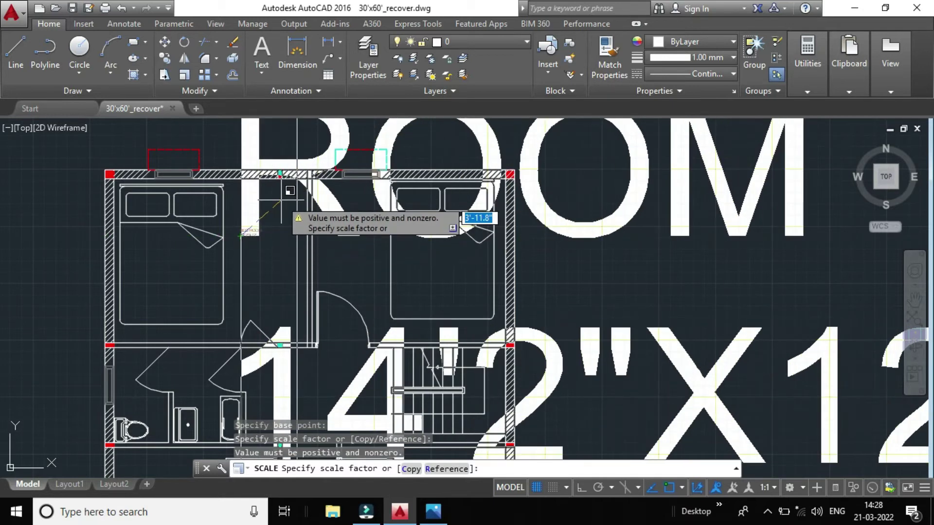
key("Escape")
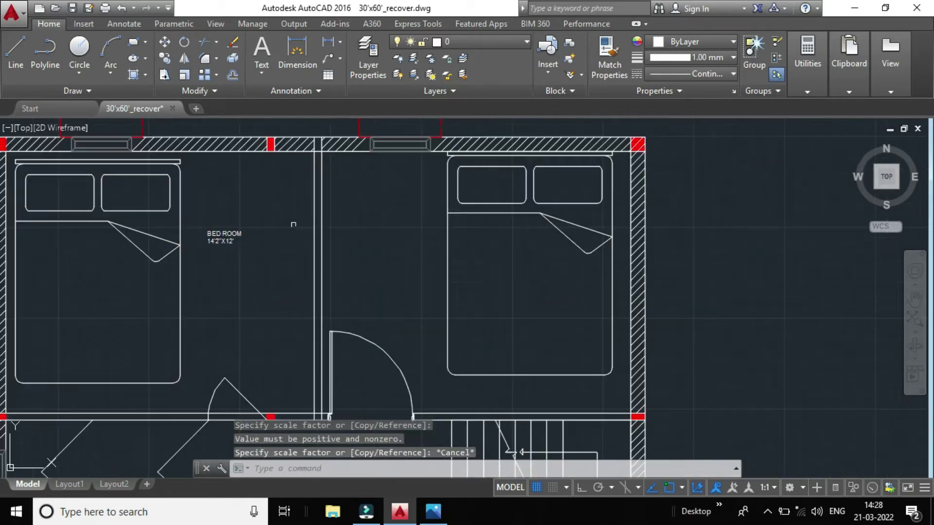
left_click(767, 511)
right_click(774, 483)
left_click(807, 457)
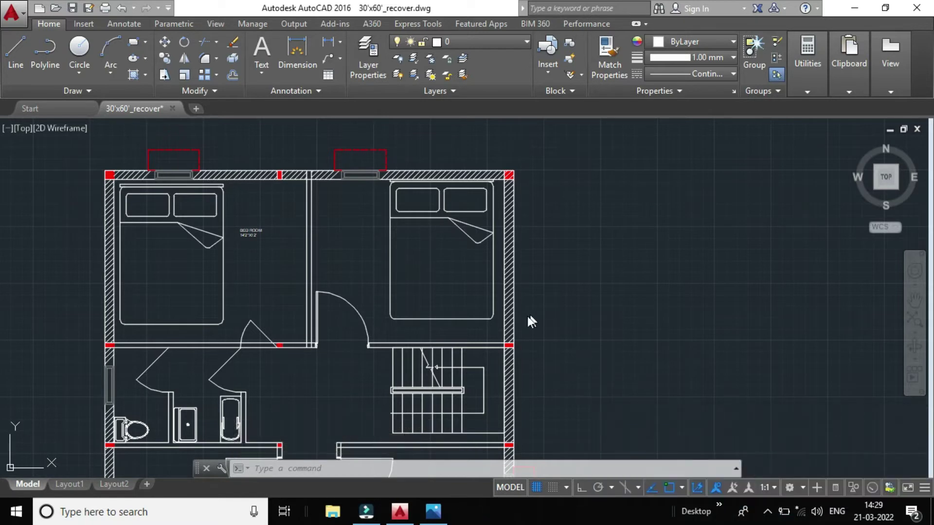
left_click(248, 233)
double_click(248, 232)
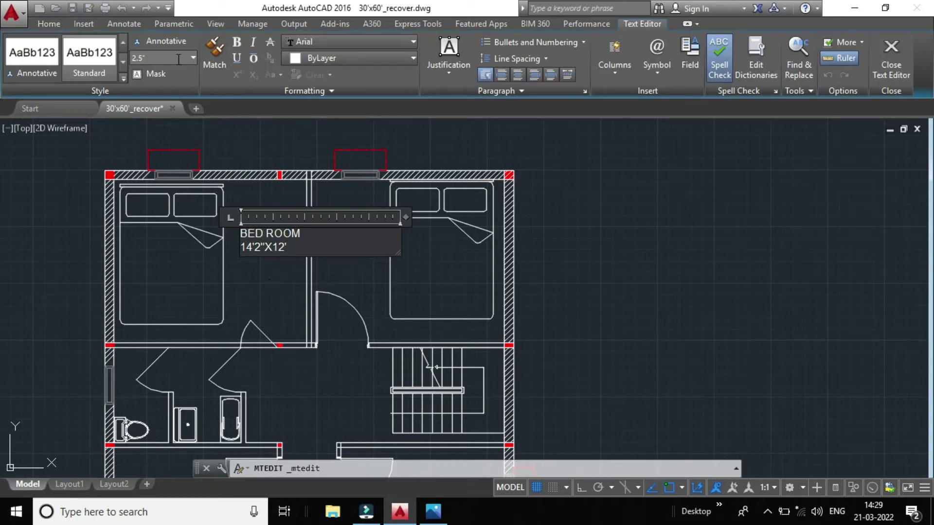
left_click(193, 57)
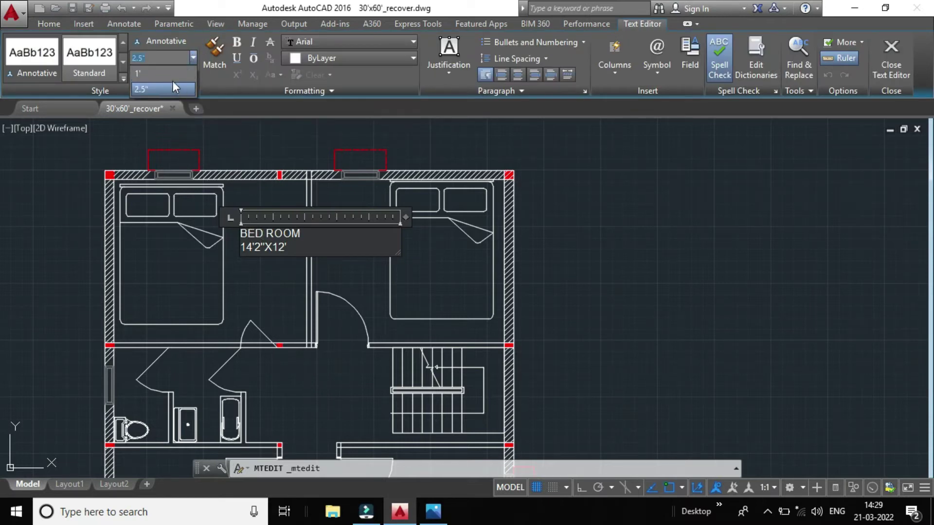
left_click(163, 74)
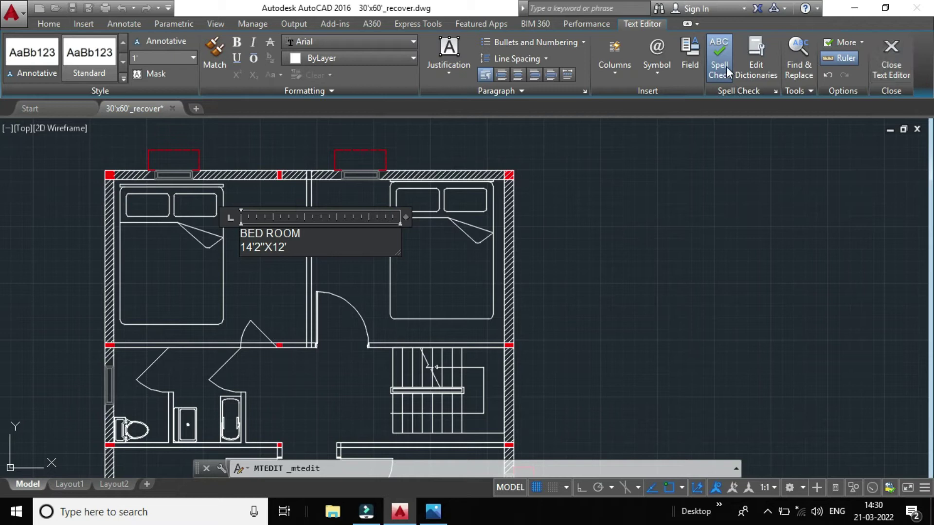
left_click(891, 48)
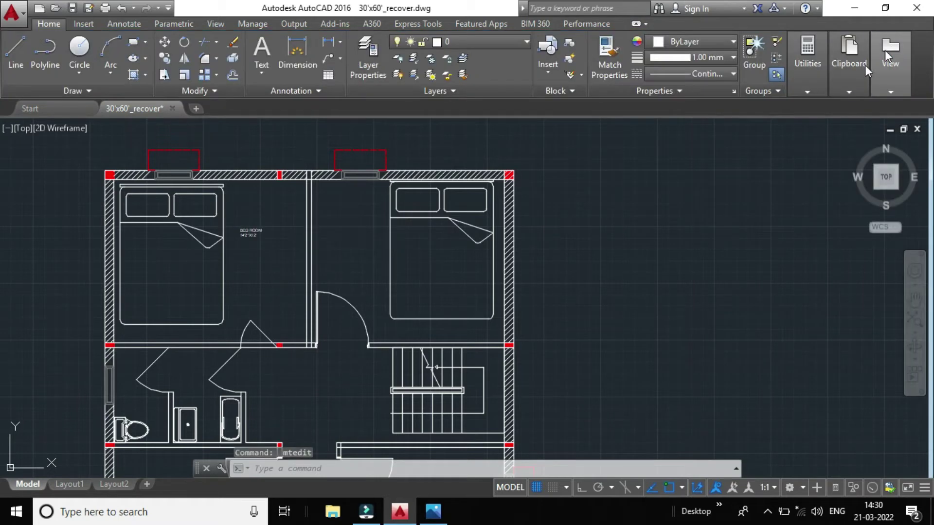
left_click(249, 231)
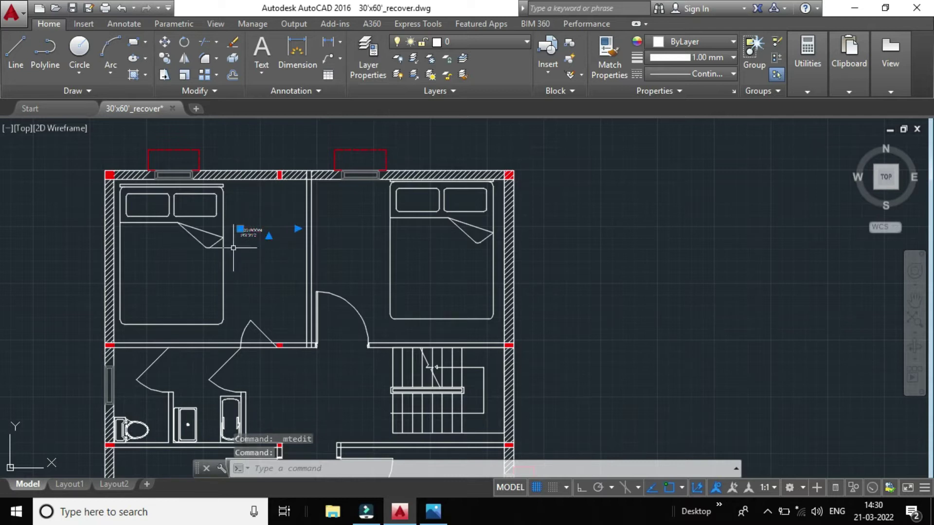
right_click(246, 233)
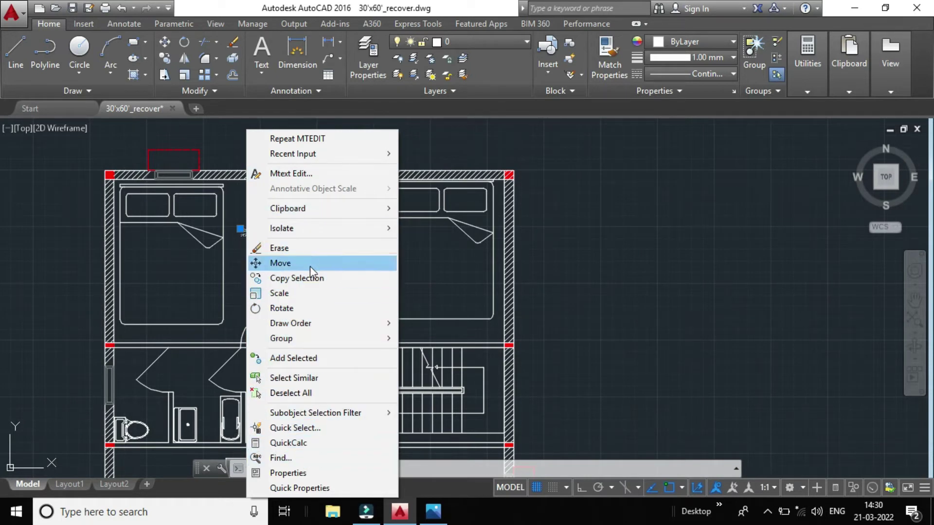
left_click(323, 174)
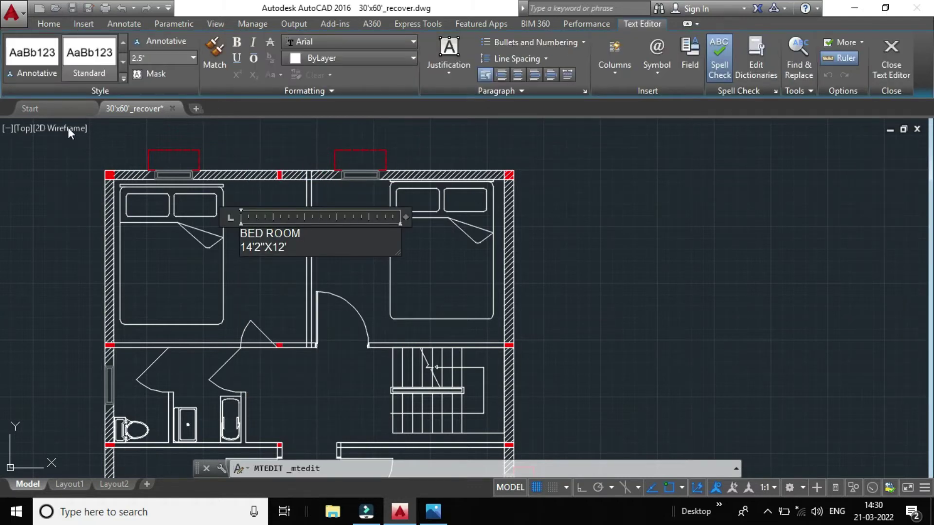
left_click(193, 57)
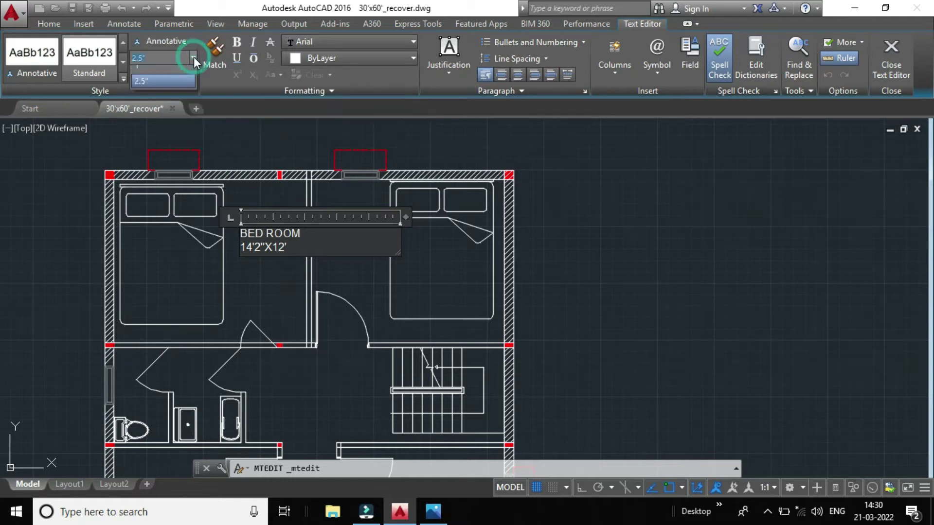
left_click(194, 57)
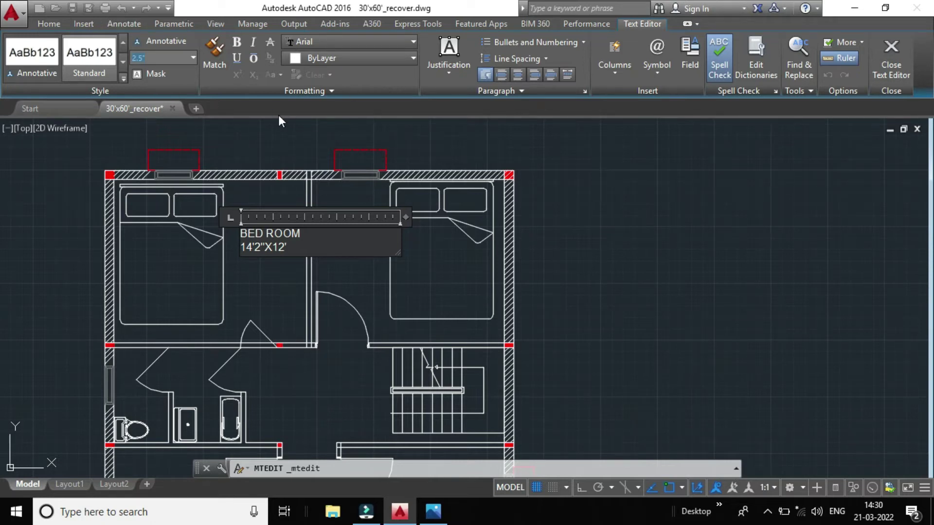
left_click(553, 178)
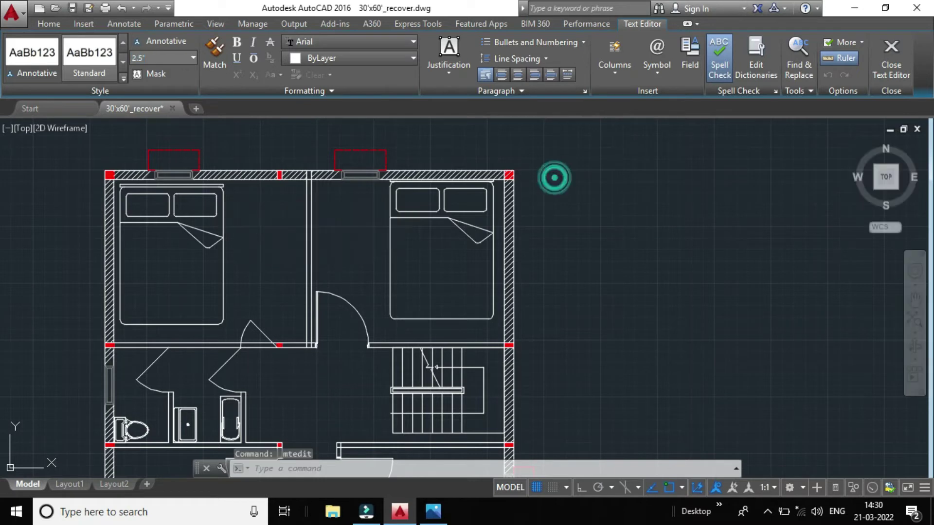
scroll(258, 161, "up", 2)
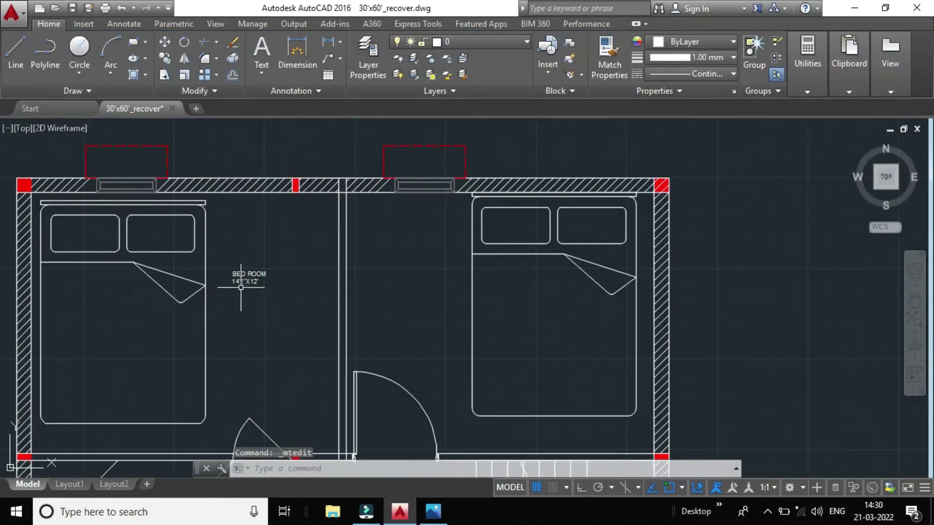
Delete the old multiline BED ROOM label from the top-left bedroom
left_click(247, 279)
scroll(257, 236, "down", 2)
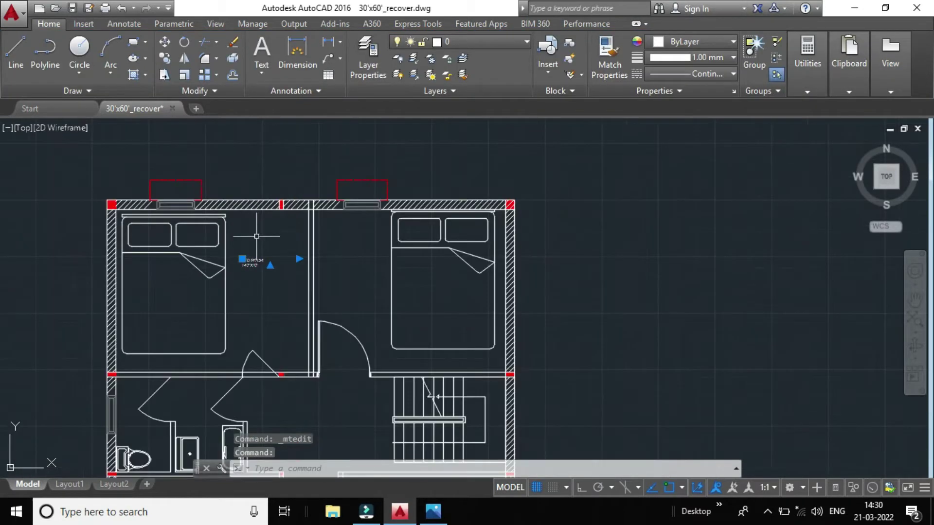
left_click(263, 71)
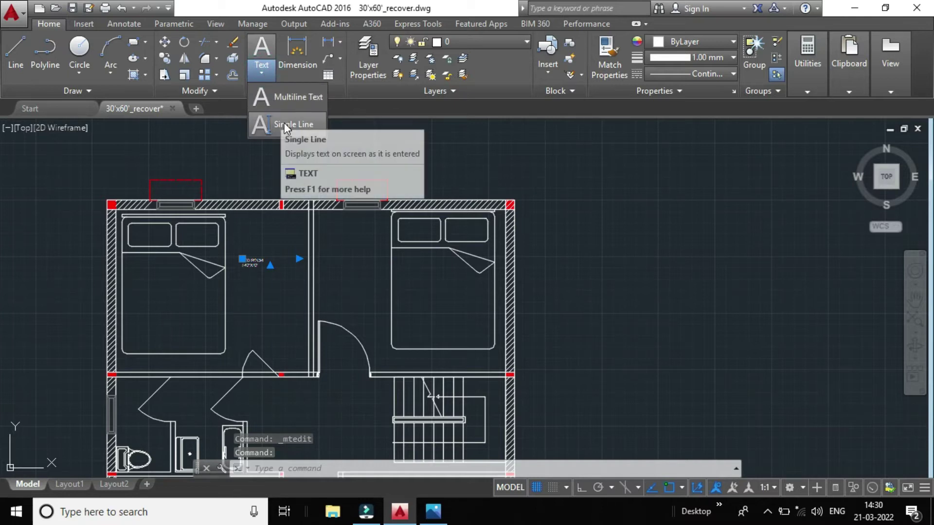
left_click(278, 236)
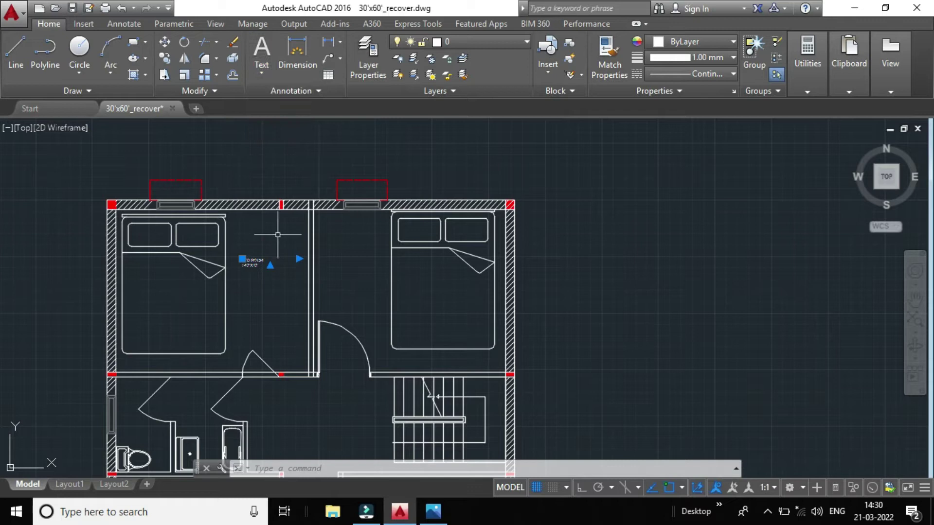
key("Delete")
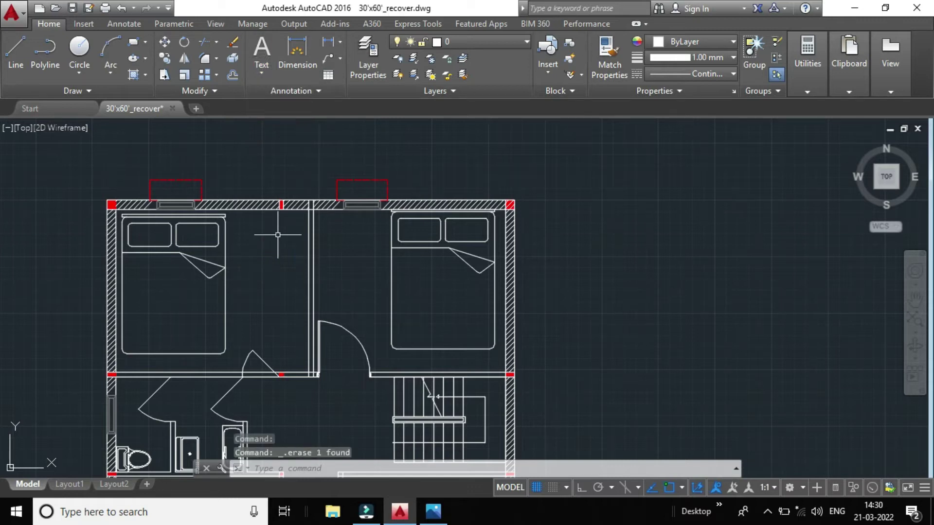
Start single-line text in the left bedroom with height .5' and rotation 0
left_click(262, 72)
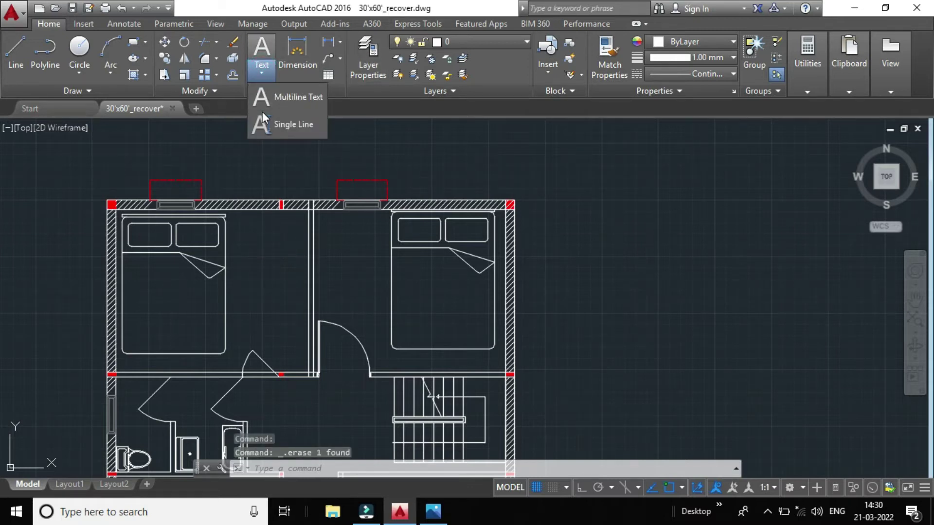
left_click(268, 121)
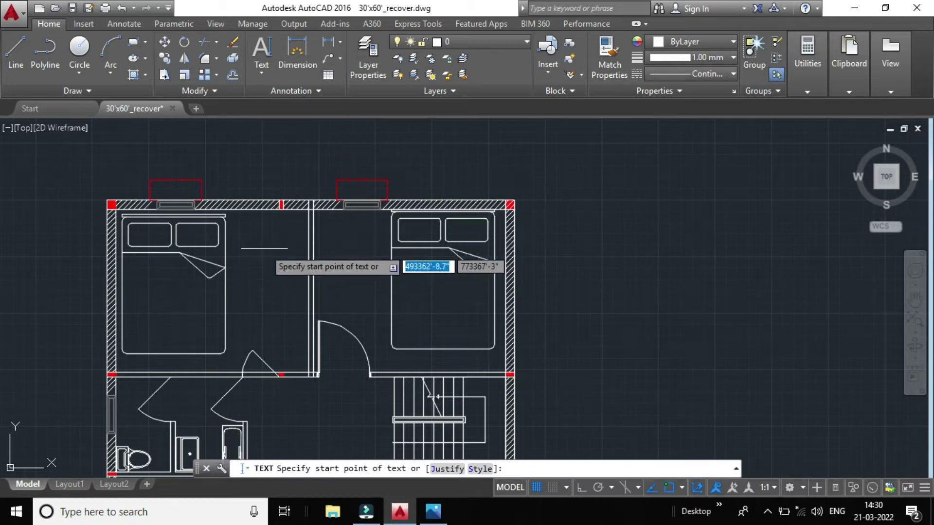
left_click(241, 238)
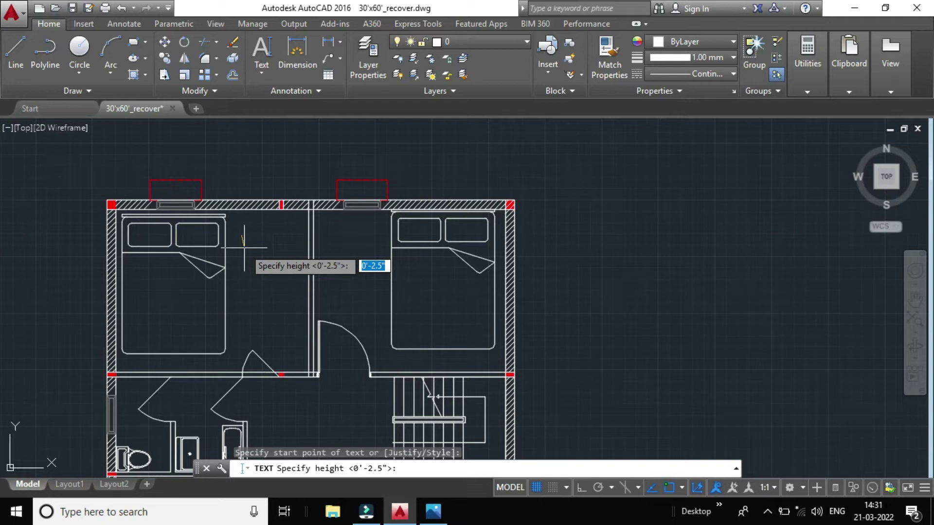
type(".5")
key("Return")
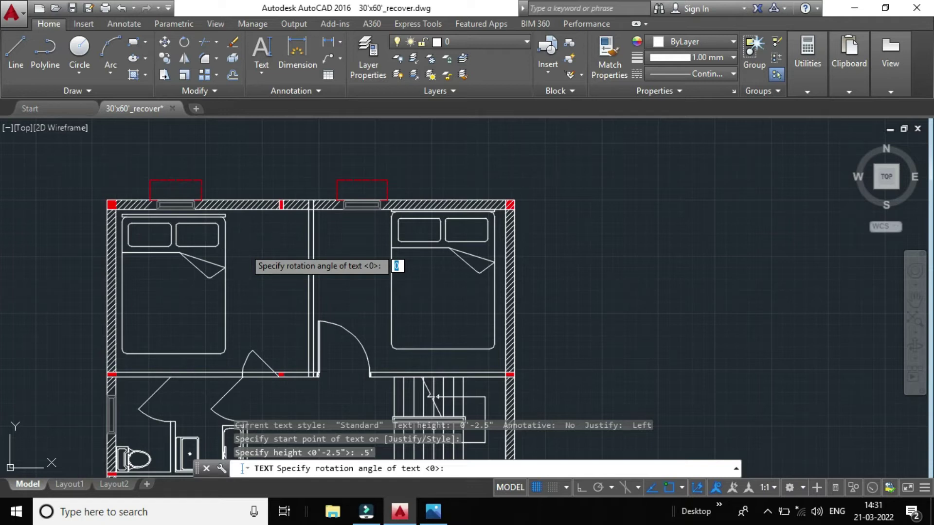
key("Return")
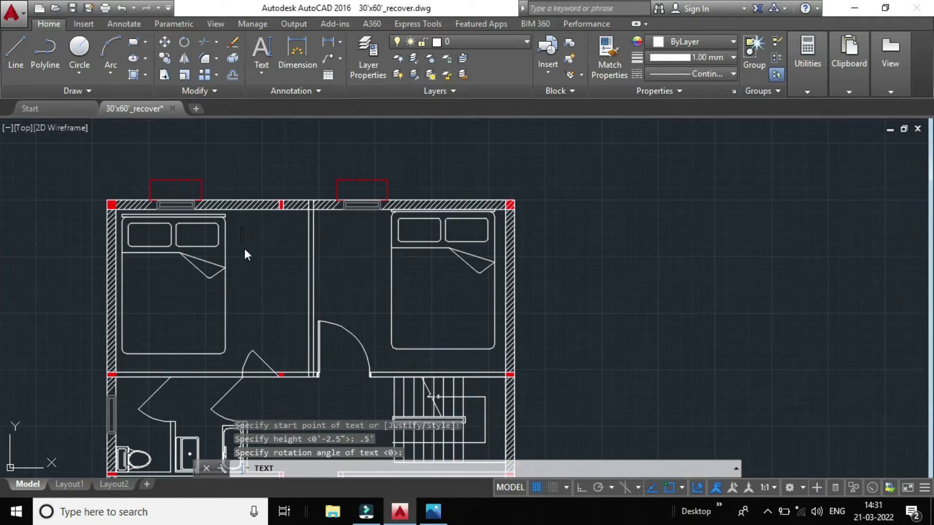
Type BED ROOM with 14'2"X12' on the line beneath, then end the text command
type("BED")
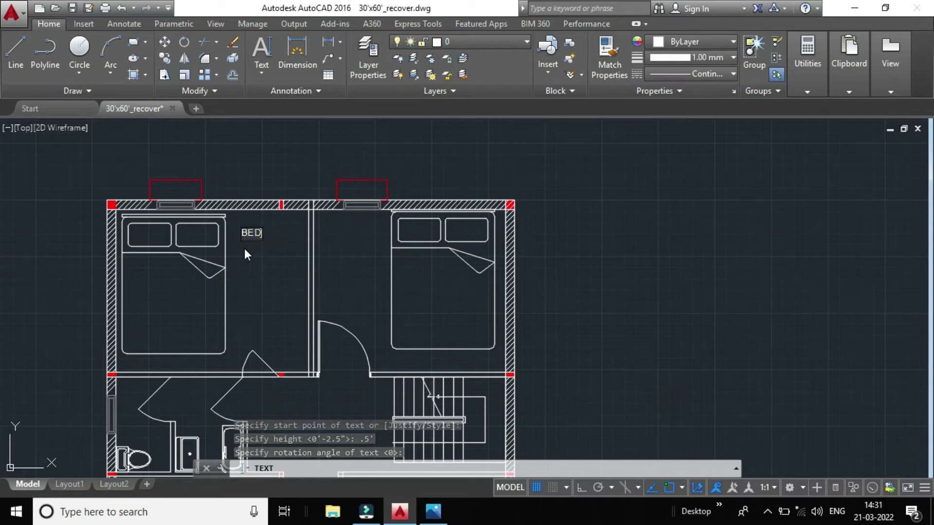
type(" R")
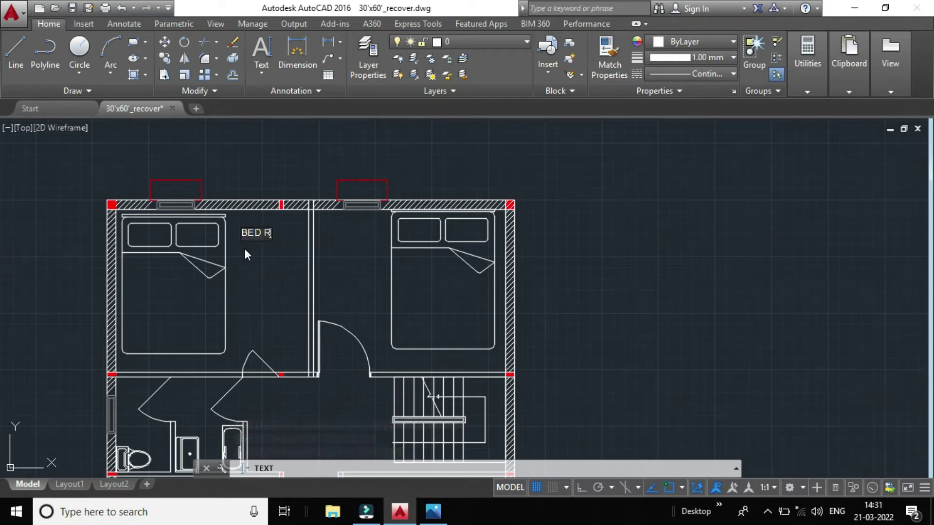
type("OOM")
key("Return")
type("14'2\"X")
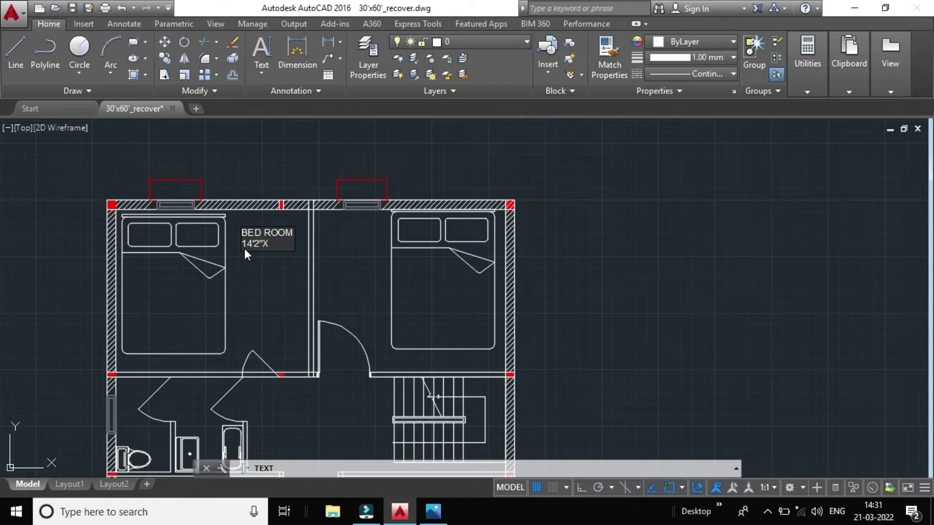
type("13")
key("BackSpace")
type("2")
left_click(252, 279)
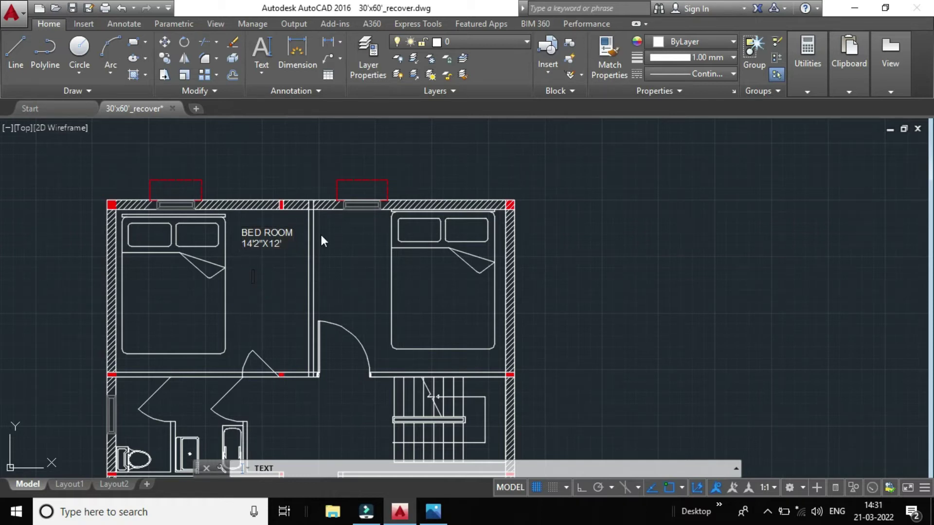
scroll(261, 285, "down", 2)
scroll(265, 282, "up", 2)
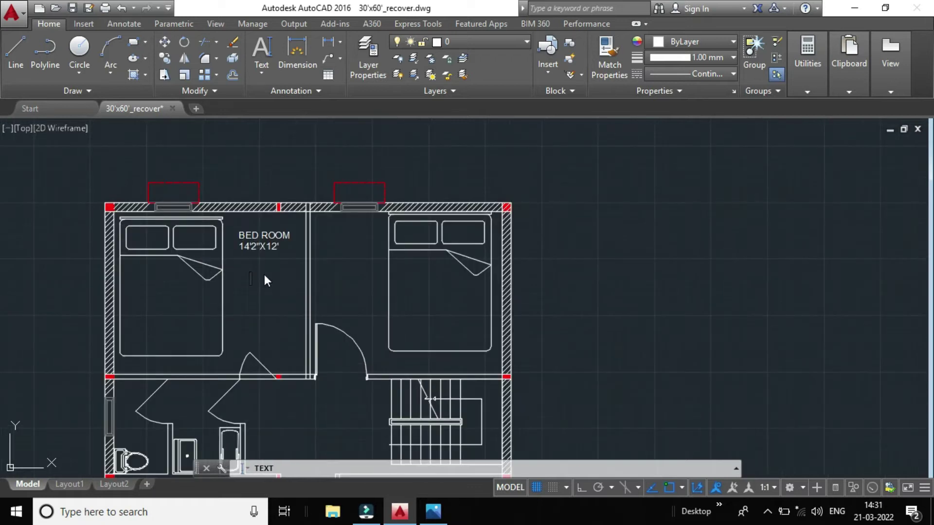
key("Escape")
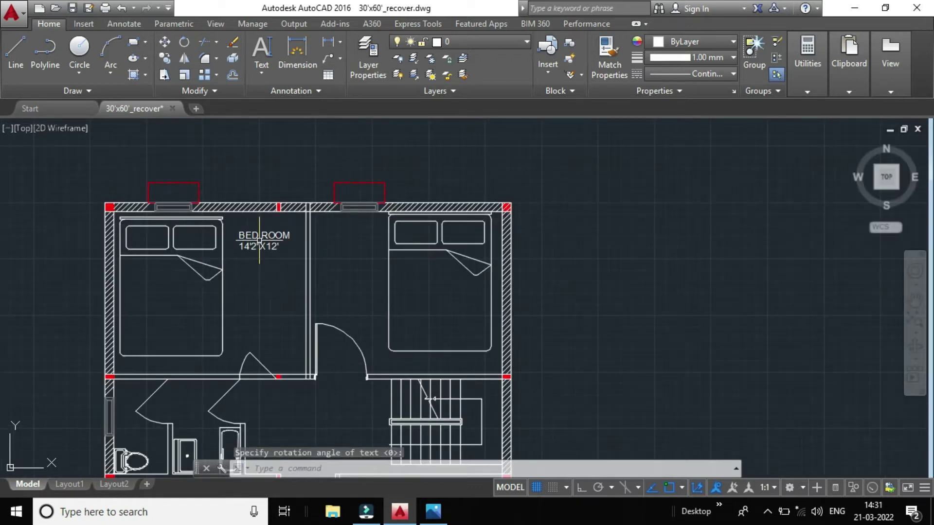
Copy the BED ROOM label, placing the first copy in the top-right bedroom
left_click(258, 240)
left_click(166, 57)
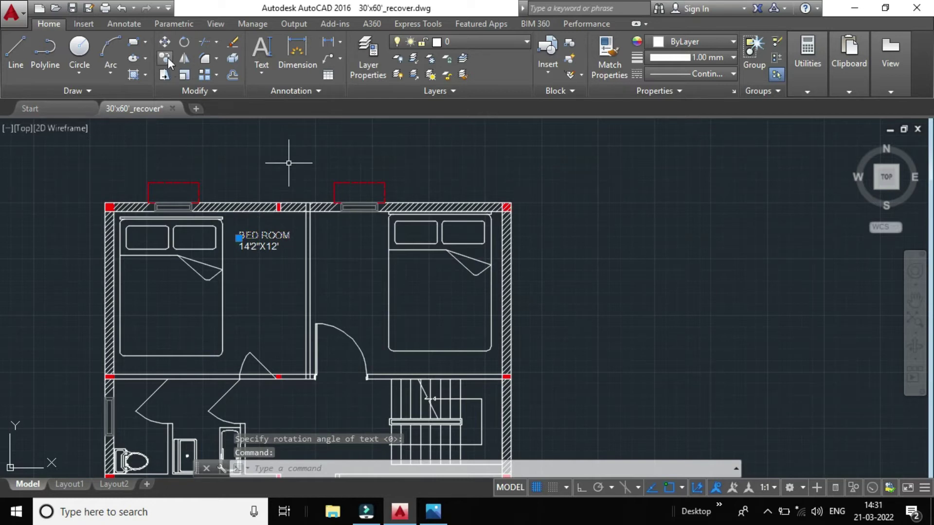
left_click(239, 237)
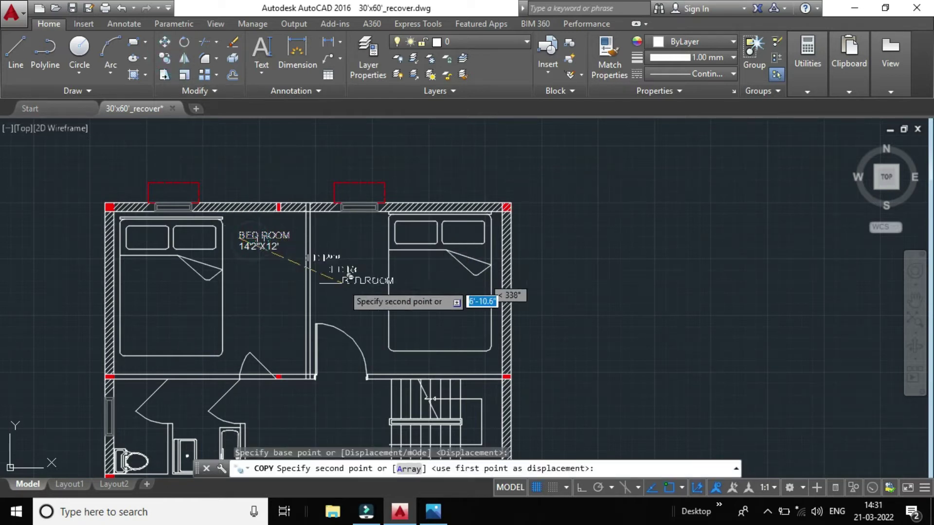
left_click(327, 252)
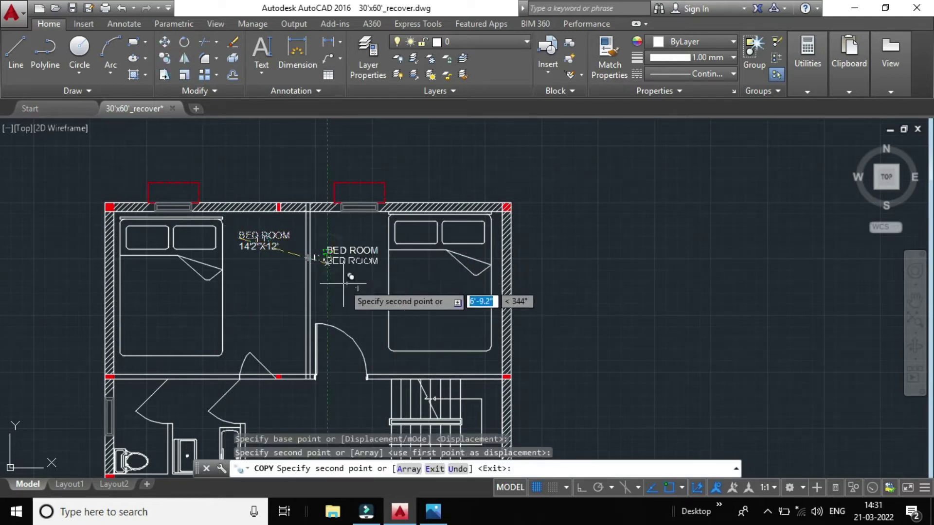
scroll(351, 298, "down", 2)
scroll(360, 295, "down", 3)
scroll(292, 368, "up", 3)
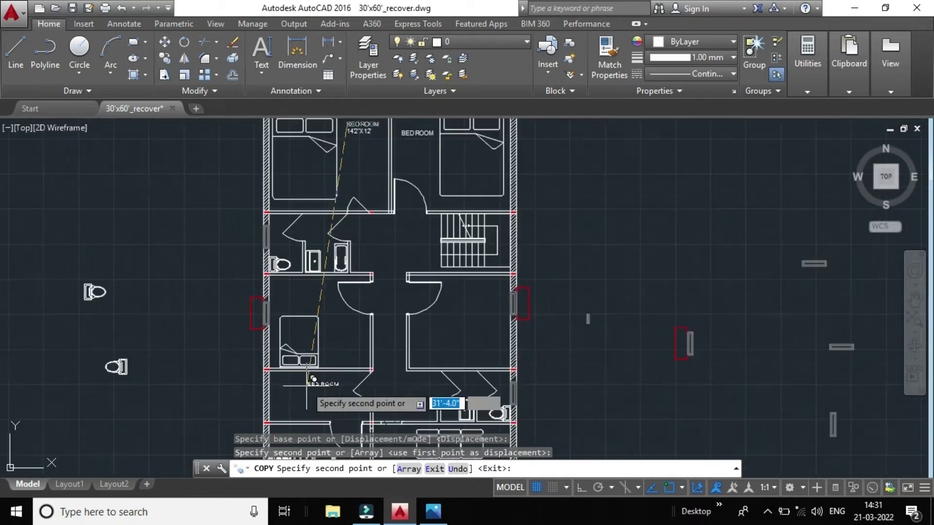
Place BED ROOM copies in the lower-left room, the room to its right, and the next room down
left_click(331, 339)
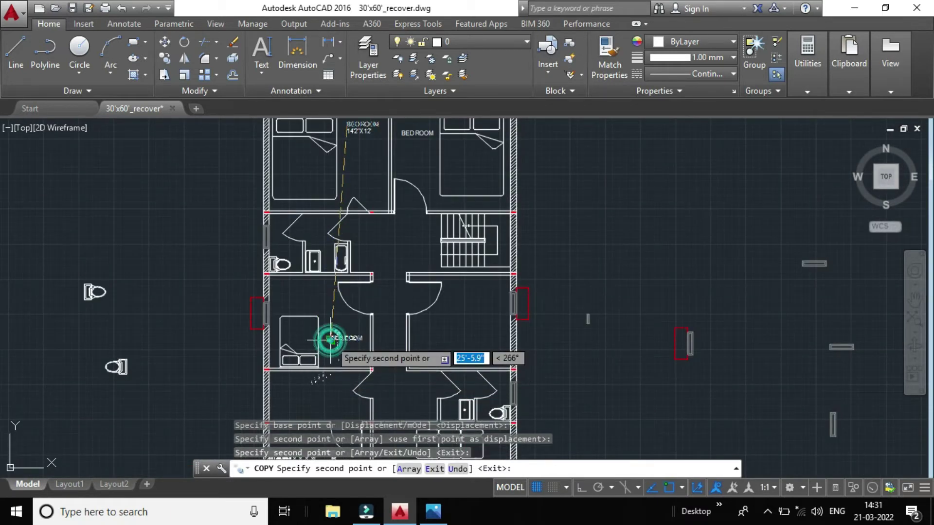
left_click(451, 330)
scroll(451, 330, "down", 3)
scroll(428, 353, "up", 1)
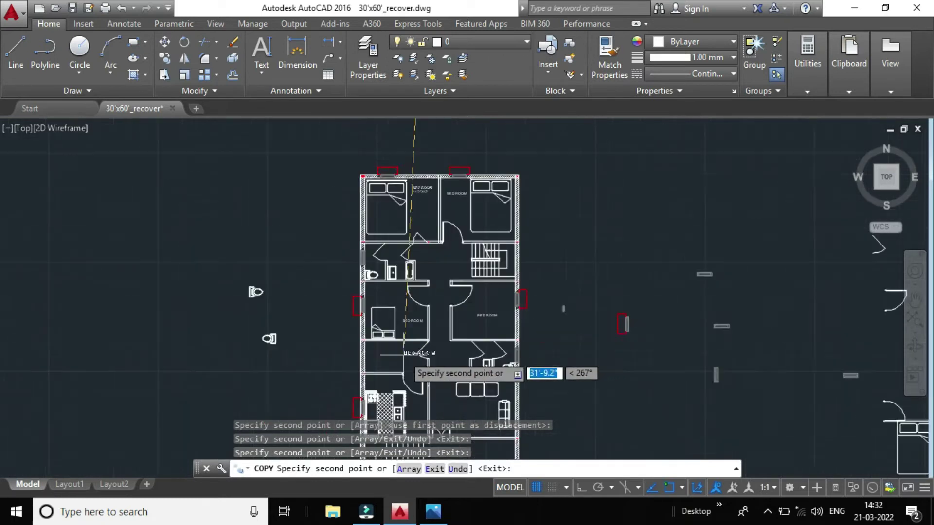
scroll(393, 344, "up", 4)
left_click(344, 354)
scroll(448, 320, "down", 2)
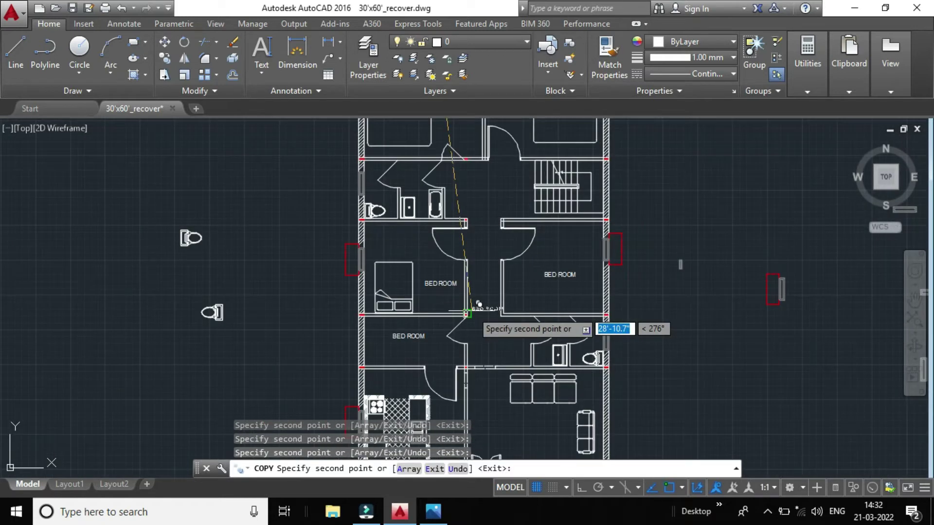
scroll(470, 312, "down", 5)
scroll(462, 257, "up", 5)
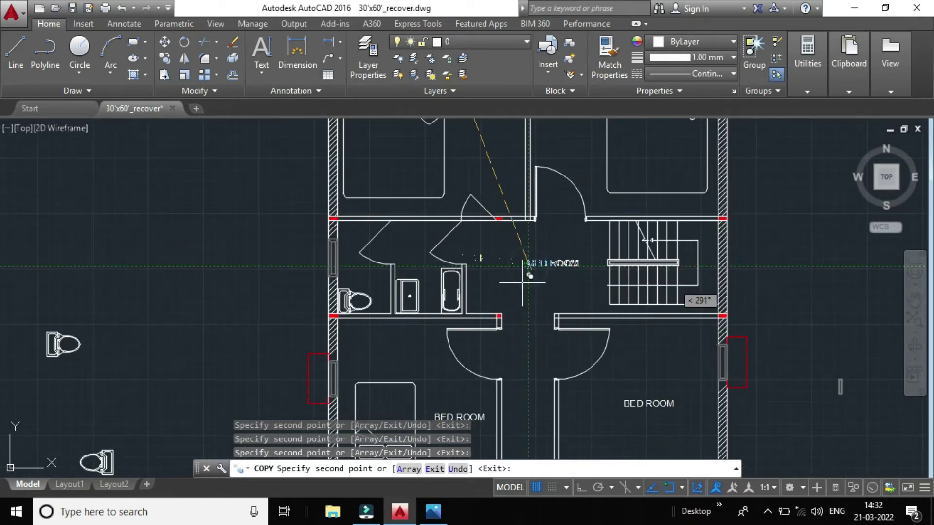
scroll(428, 270, "up", 4)
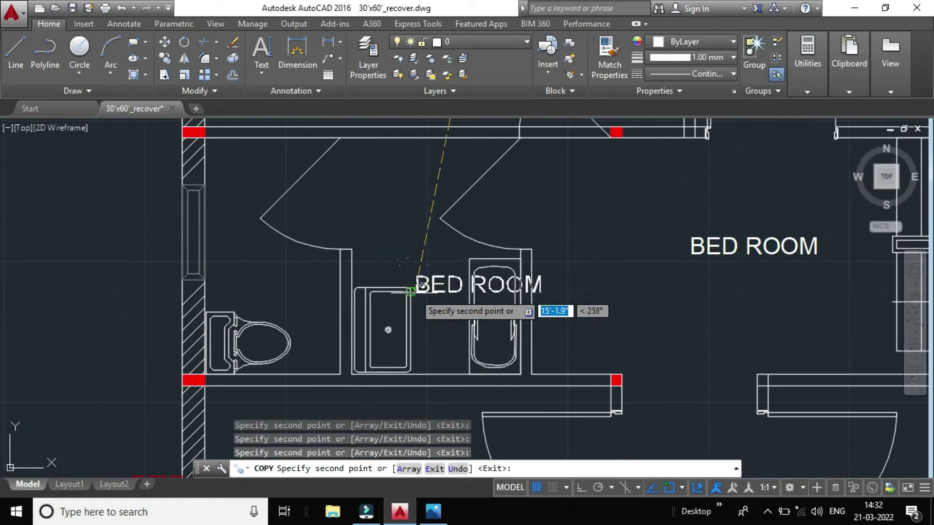
scroll(411, 292, "down", 4)
scroll(416, 294, "down", 2)
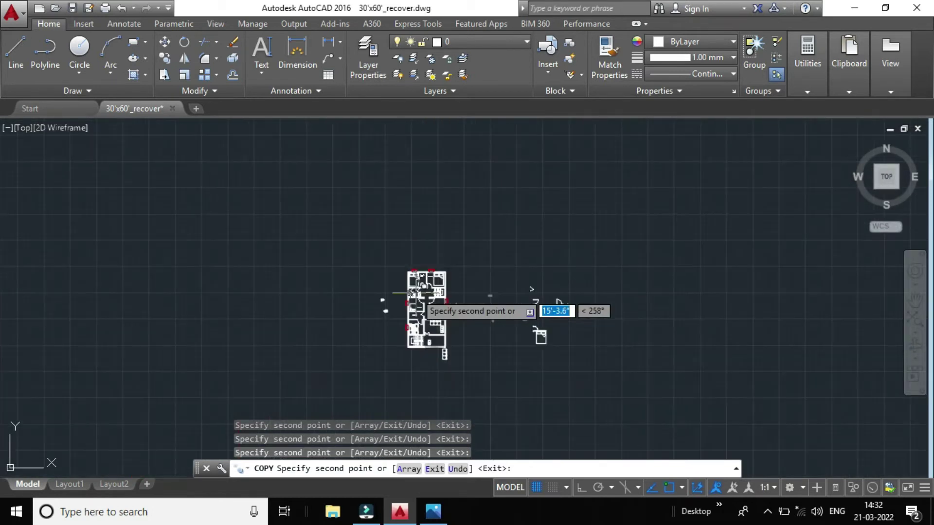
scroll(444, 341, "up", 7)
Place copies in the sofa room, the room above the kitchen, and the bathroom by the shower
left_click(386, 276)
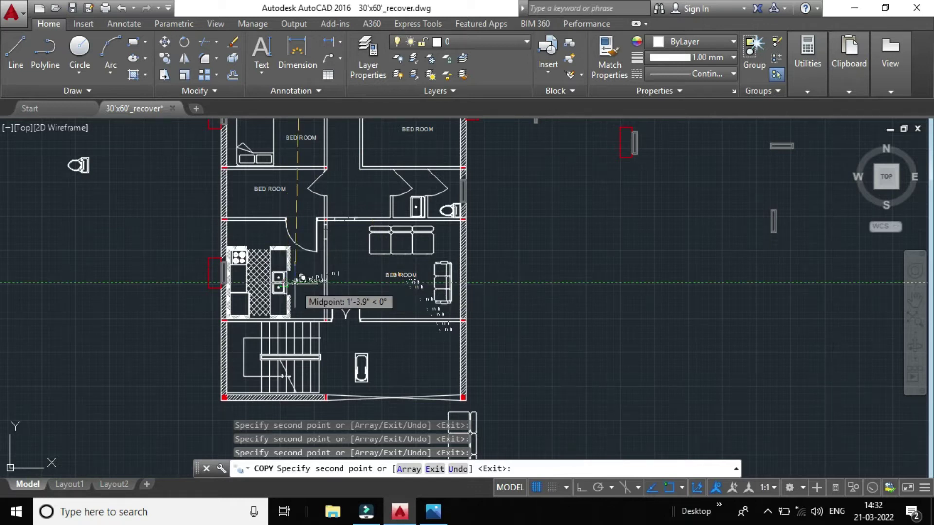
left_click(246, 235)
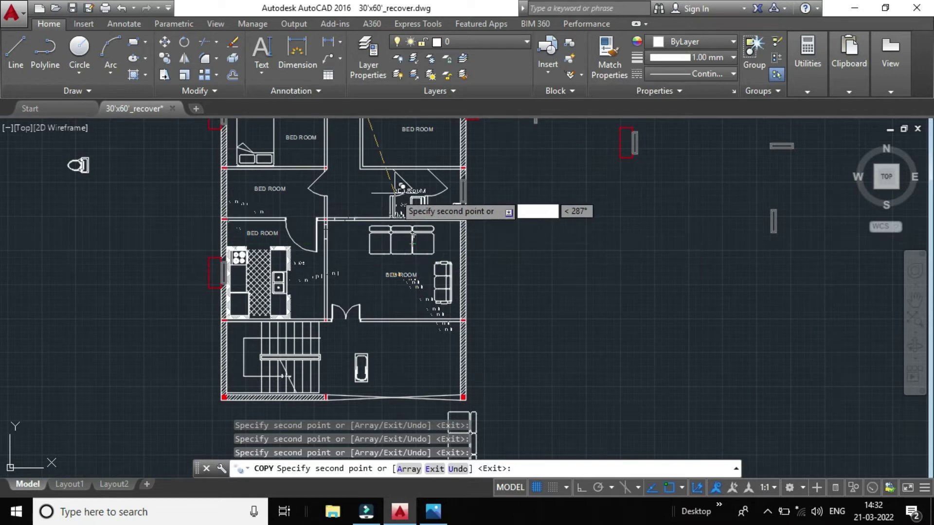
scroll(401, 191, "up", 5)
scroll(400, 202, "up", 1)
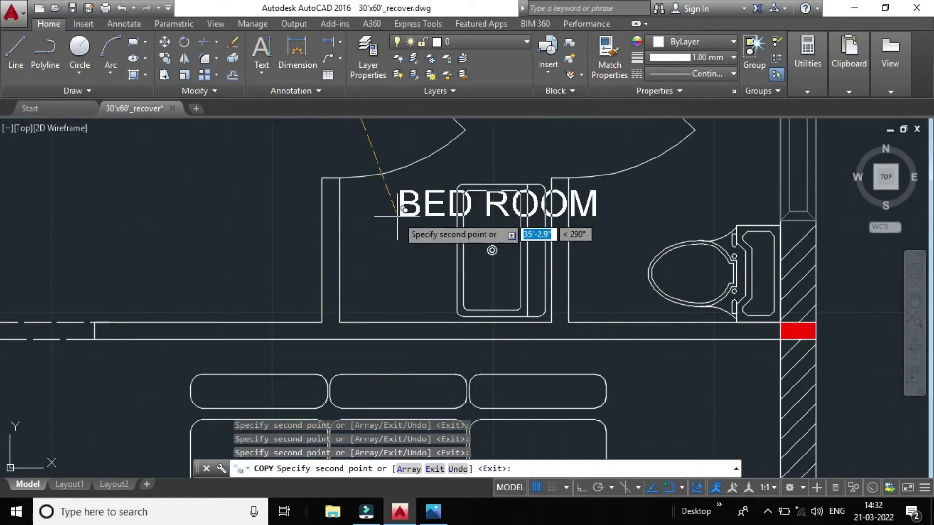
scroll(396, 210, "down", 5)
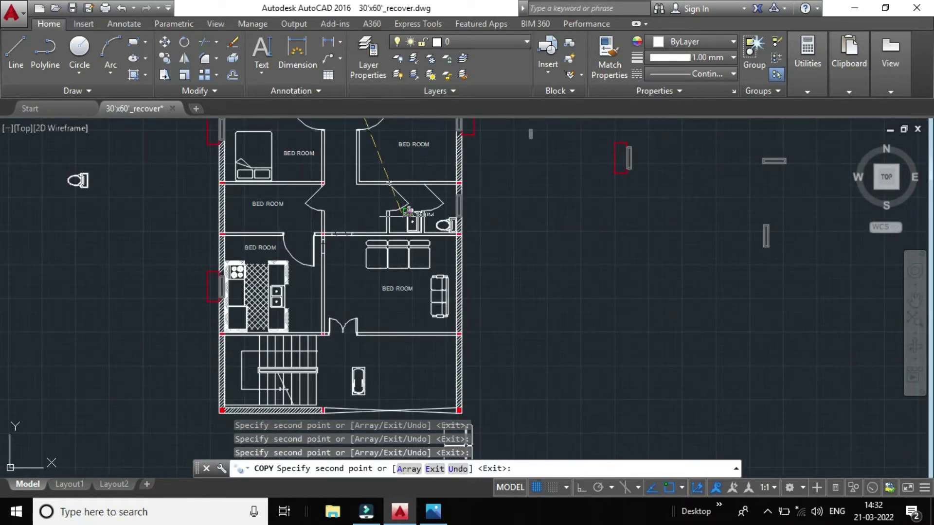
scroll(379, 214, "up", 4)
scroll(379, 222, "up", 2)
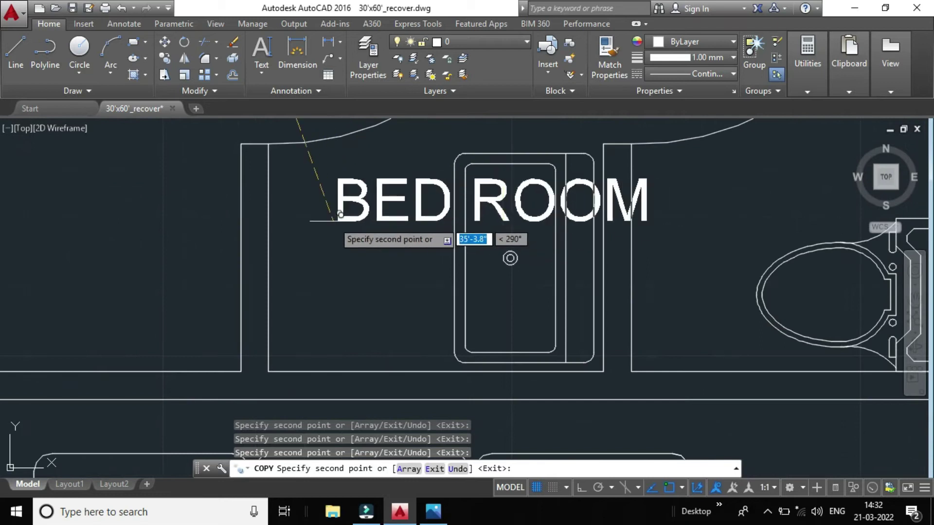
left_click(318, 272)
scroll(588, 255, "down", 2)
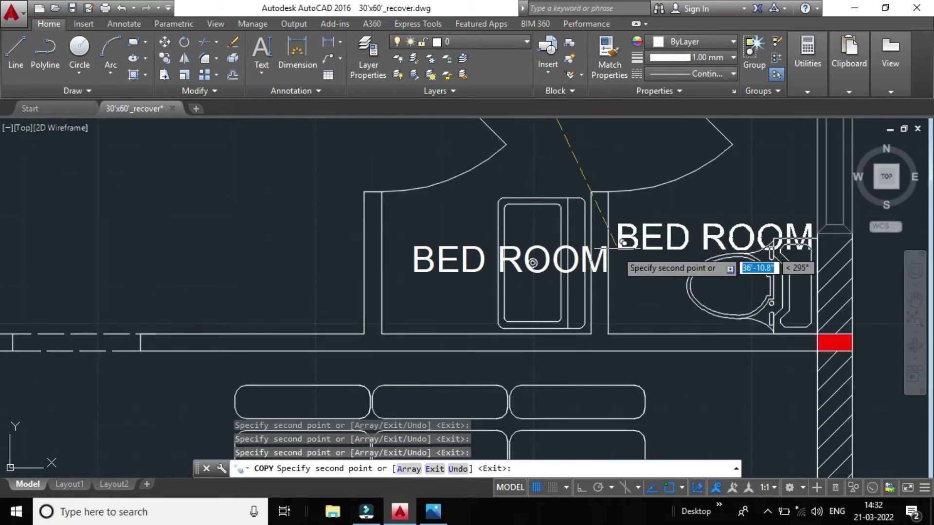
scroll(626, 242, "down", 6)
scroll(632, 238, "up", 2)
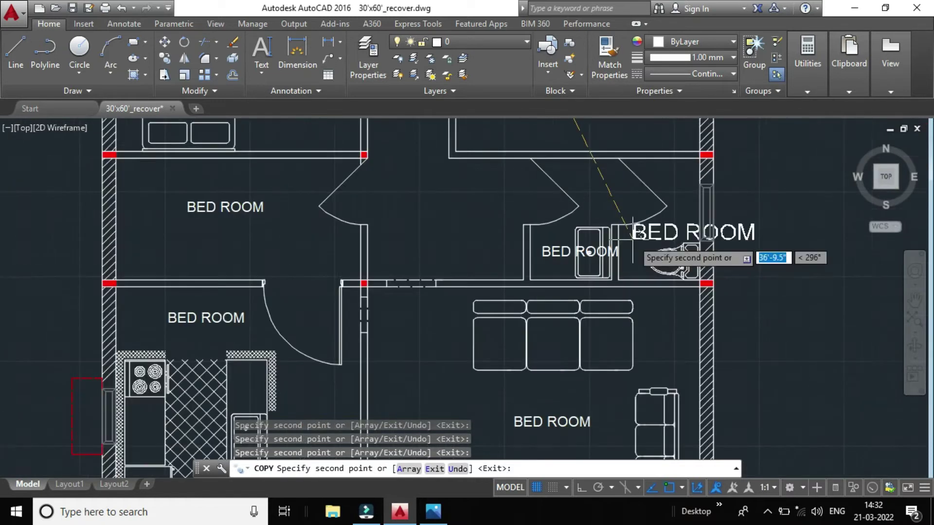
scroll(632, 233, "up", 4)
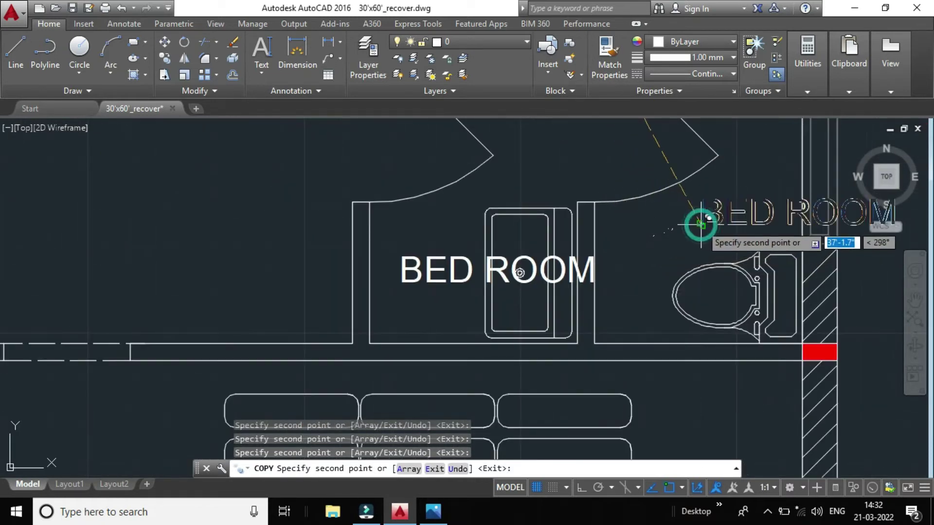
scroll(703, 226, "down", 6)
scroll(700, 229, "down", 4)
scroll(621, 157, "up", 2)
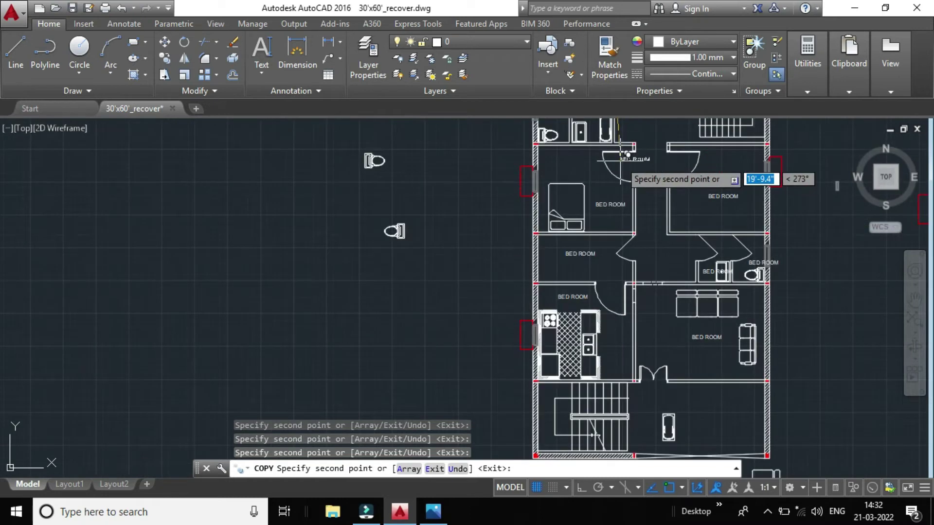
scroll(621, 154, "down", 4)
scroll(621, 155, "up", 4)
scroll(614, 141, "up", 4)
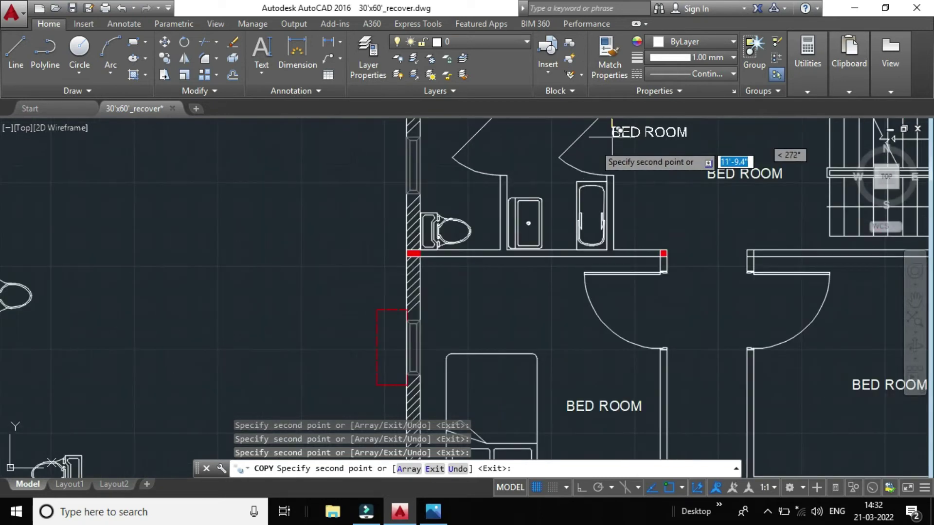
scroll(531, 163, "up", 2)
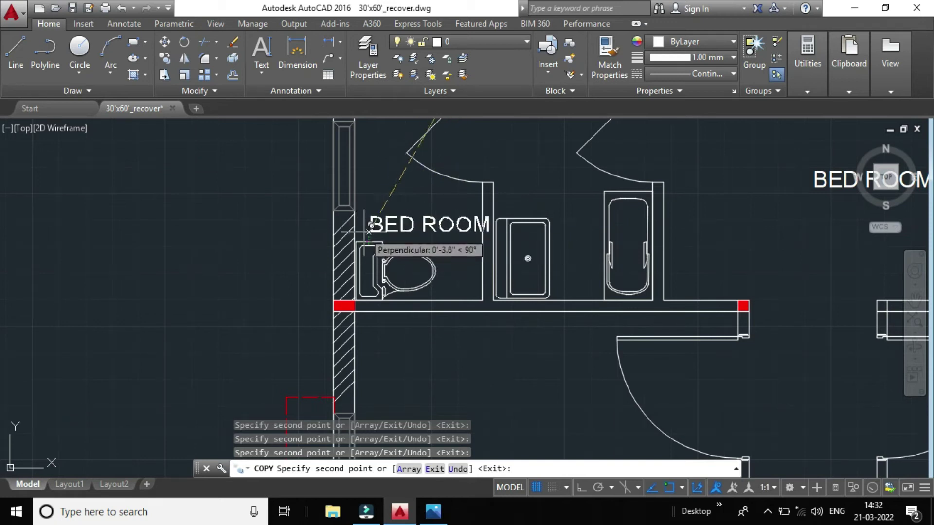
Place a final copy beside the toilet and end the copy command
left_click(368, 226)
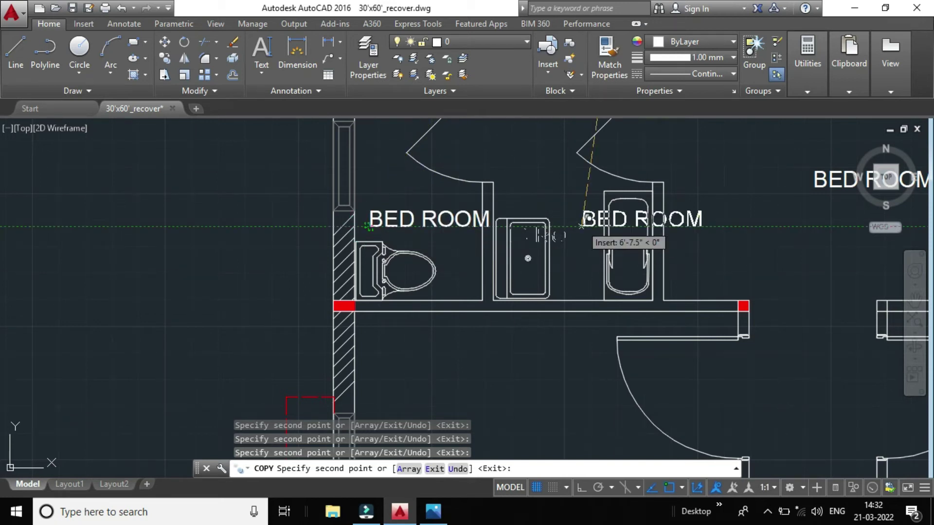
scroll(525, 197, "down", 2)
scroll(516, 204, "up", 4)
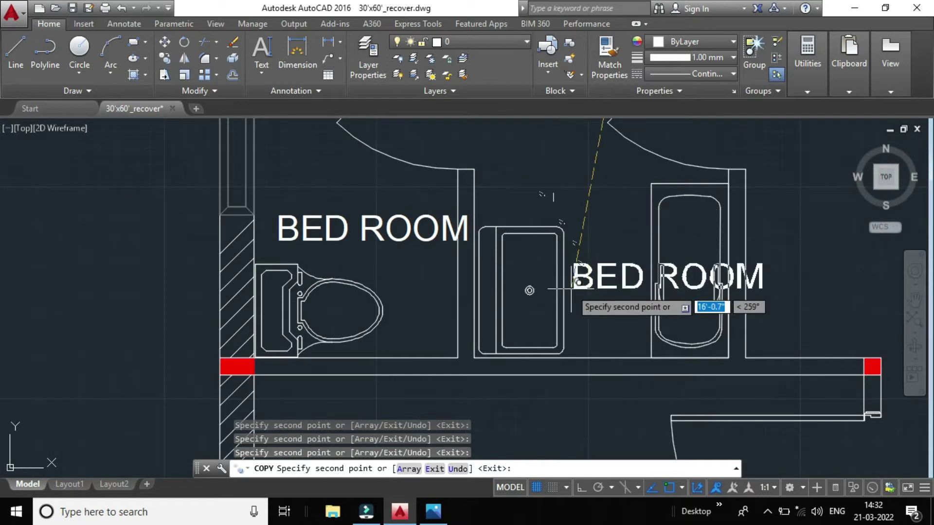
scroll(573, 339, "down", 5)
scroll(573, 339, "down", 4)
scroll(579, 331, "down", 1)
scroll(584, 321, "up", 2)
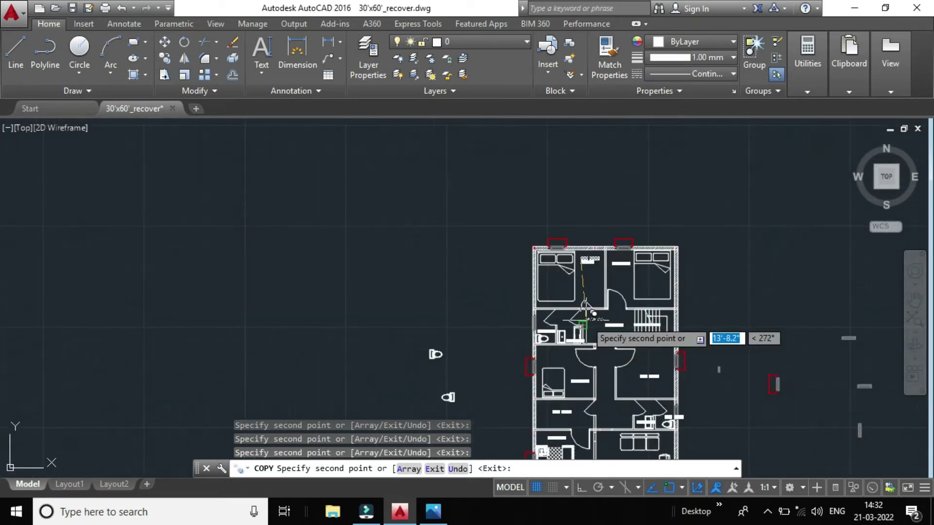
key("Escape")
scroll(614, 355, "up", 4)
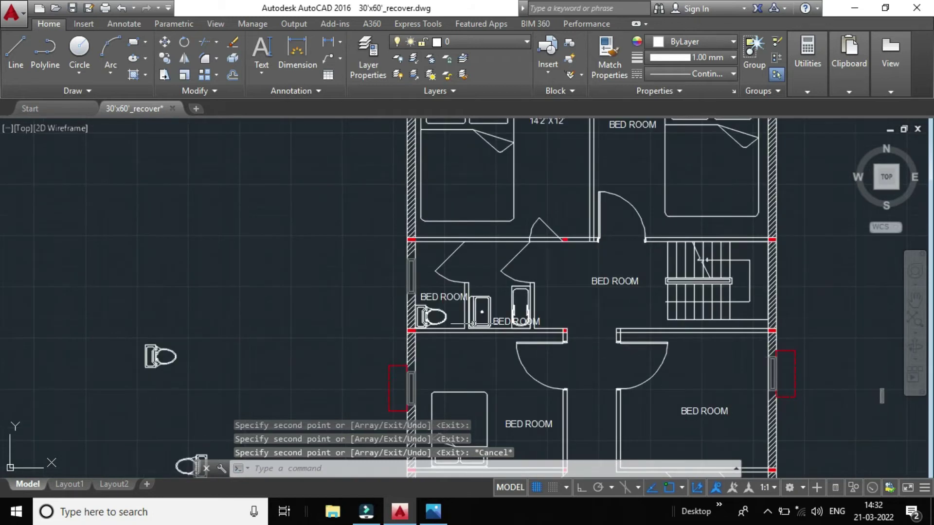
scroll(433, 310, "up", 2)
Select the small BED ROOM labels in the bathroom area
left_click(447, 289)
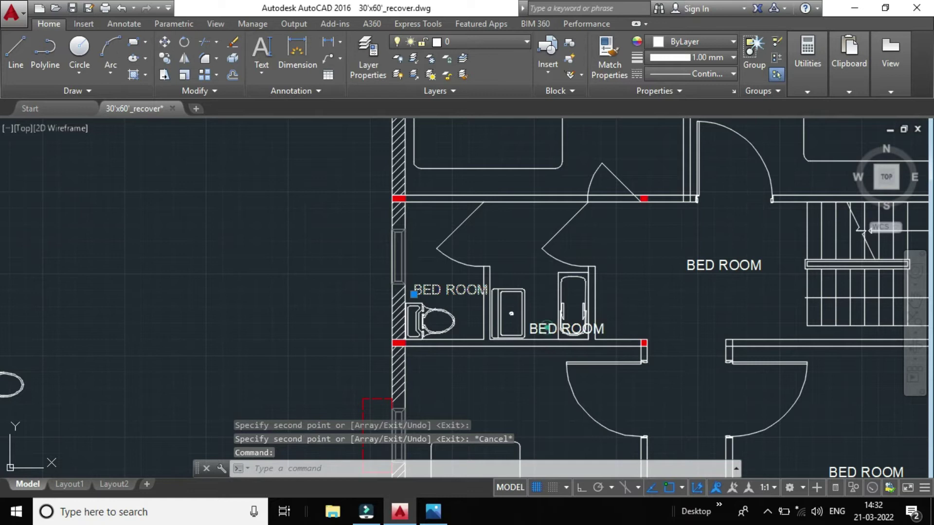
left_click(549, 324)
scroll(548, 324, "down", 2)
scroll(548, 324, "down", 4)
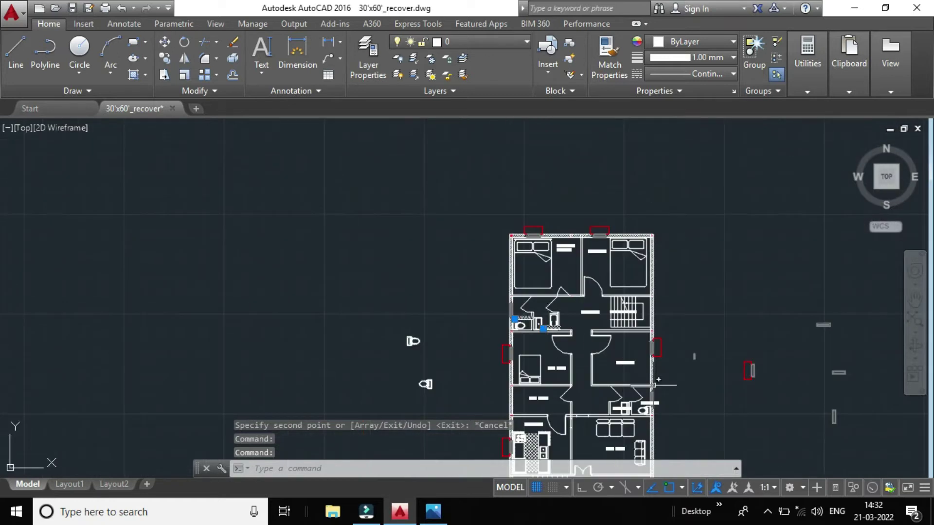
scroll(651, 404, "down", 3)
scroll(651, 403, "up", 3)
scroll(647, 399, "up", 6)
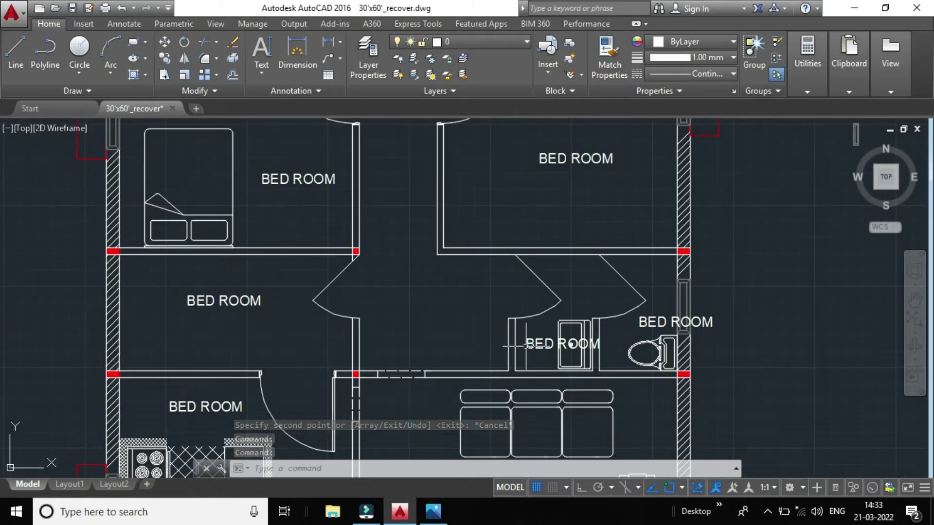
left_click(535, 346)
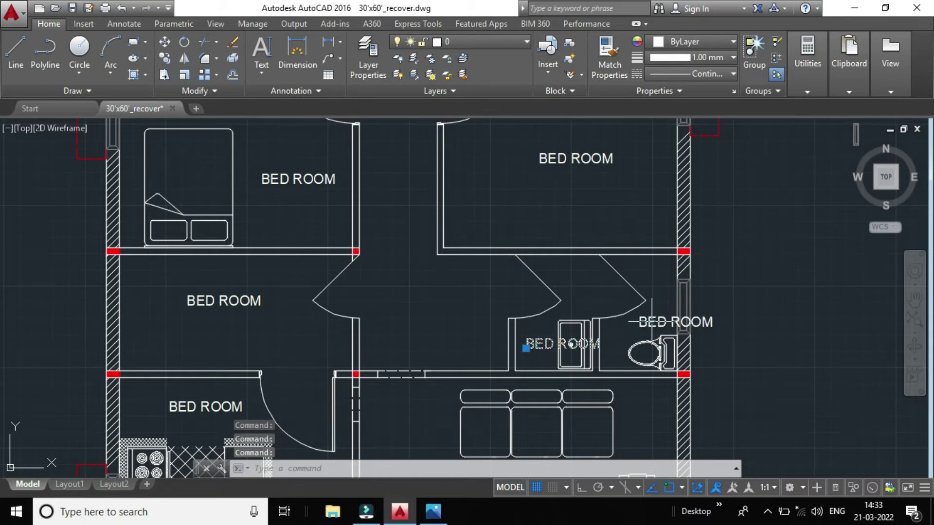
Rotate the BED ROOM label by the shower 90° so it reads vertically
left_click(186, 42)
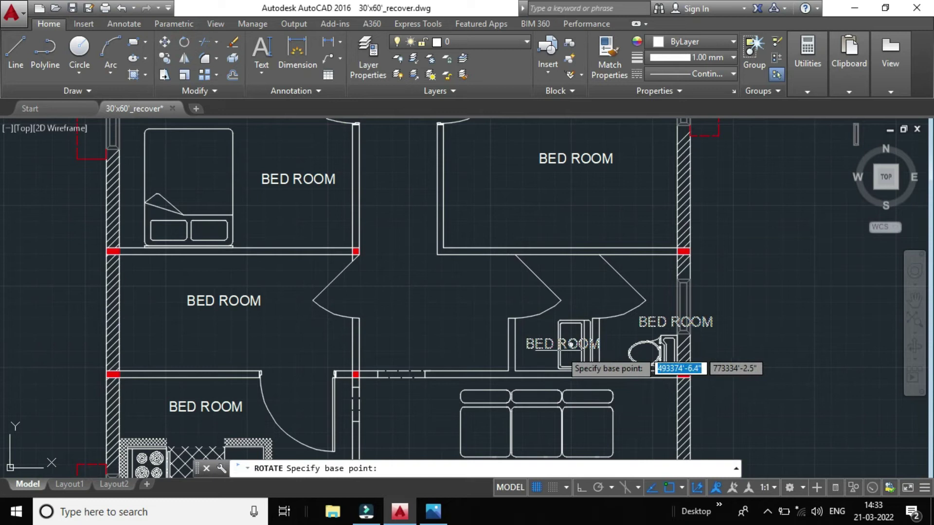
left_click(527, 347)
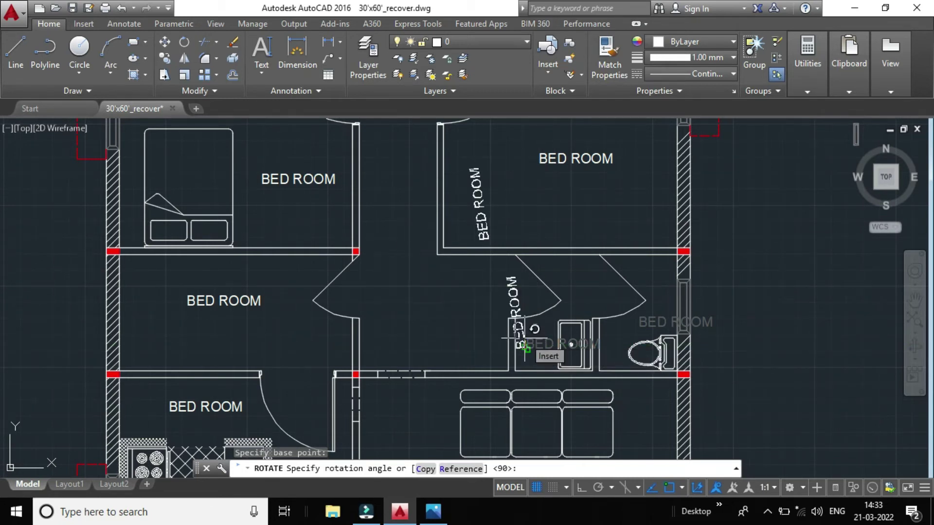
key("Escape")
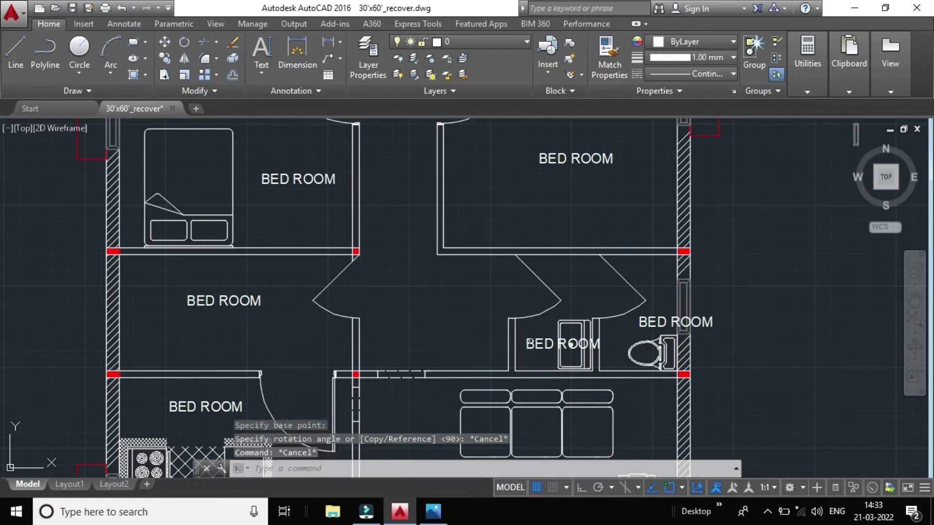
left_click(544, 346)
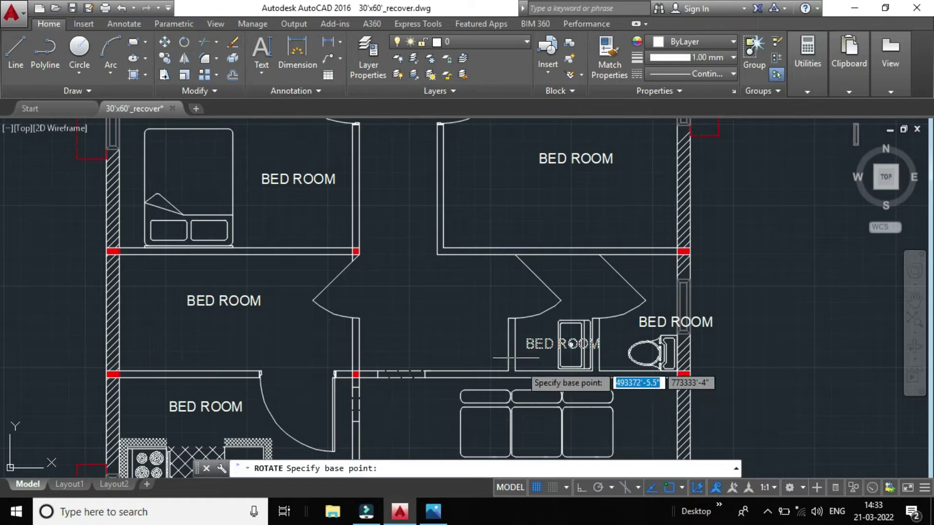
left_click(526, 346)
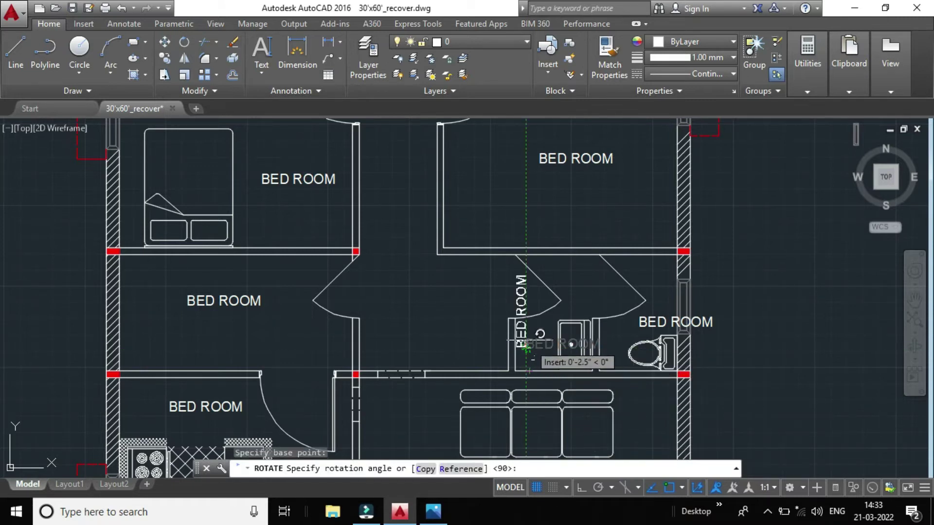
left_click(526, 347)
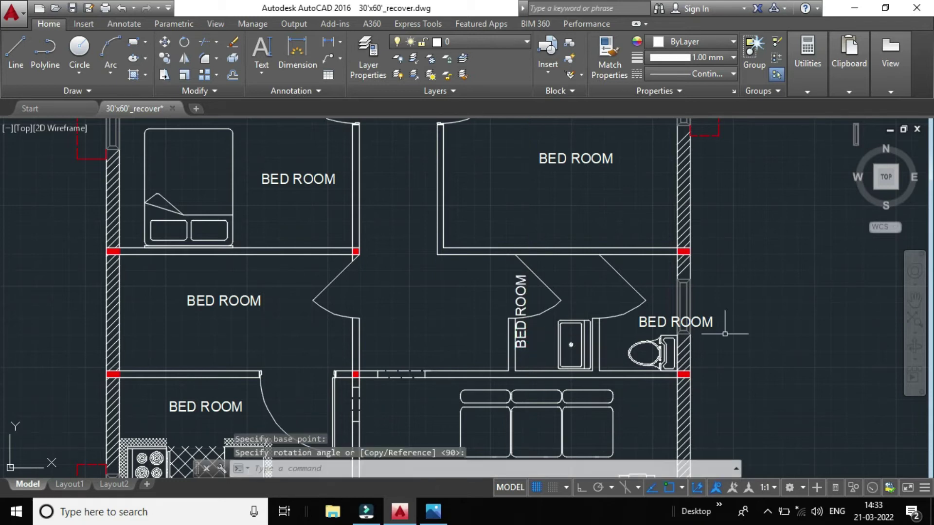
Rotate the BED ROOM label beside the toilet 90° about its insertion point
left_click(647, 322)
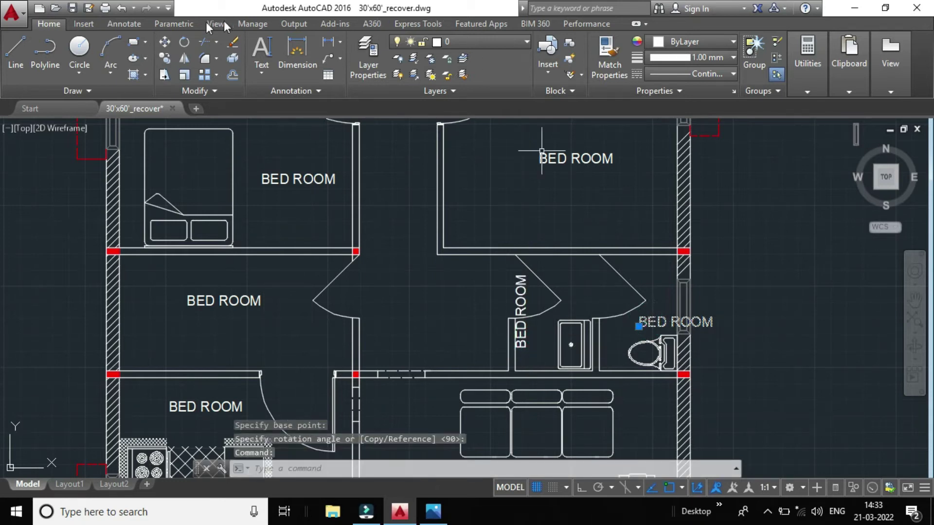
left_click(184, 42)
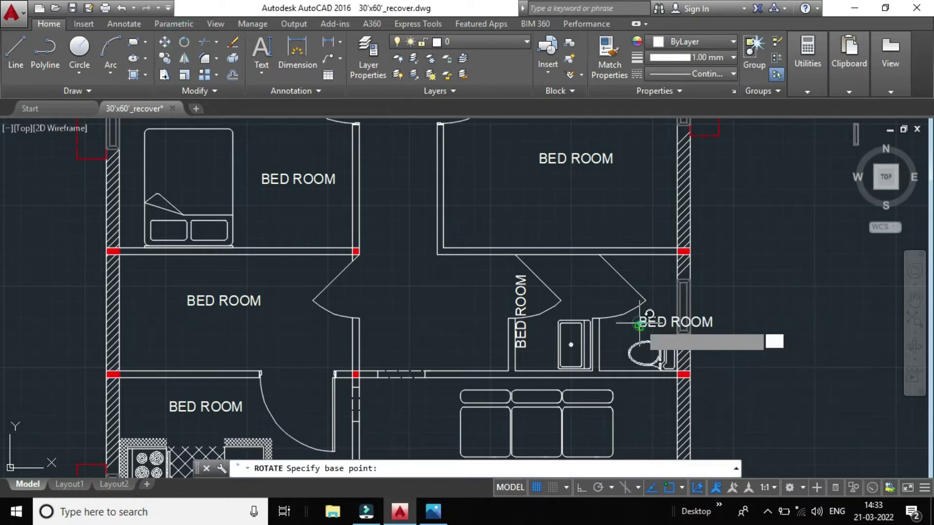
left_click(640, 331)
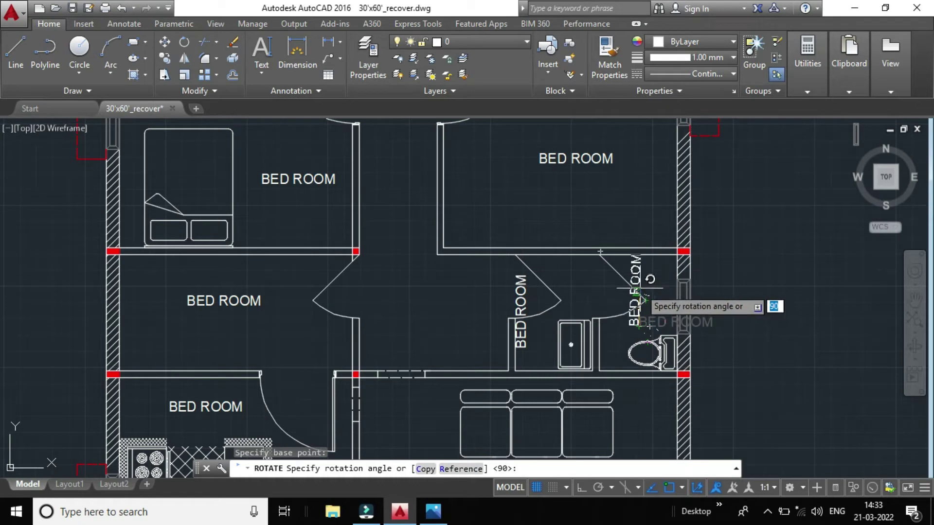
left_click(640, 289)
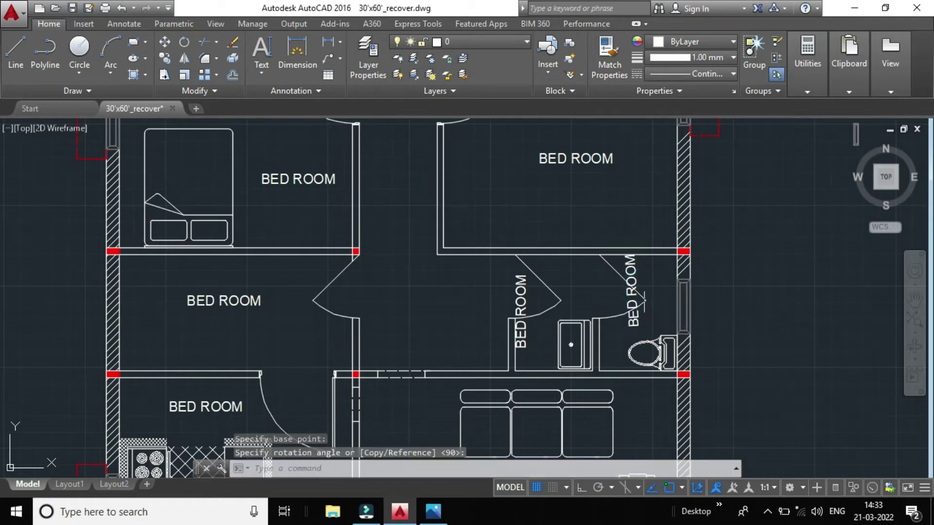
scroll(696, 308, "down", 2)
Start rotating the BED ROOM label beside the bathtub, cancelling because the bathtub was selected too
scroll(459, 250, "down", 2)
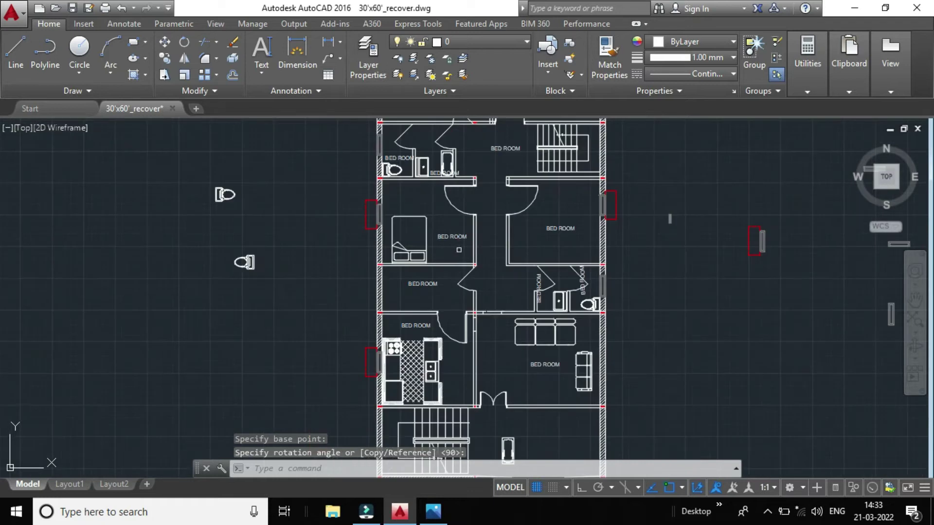
scroll(460, 182, "up", 3)
middle_click_drag(459, 181, 446, 368)
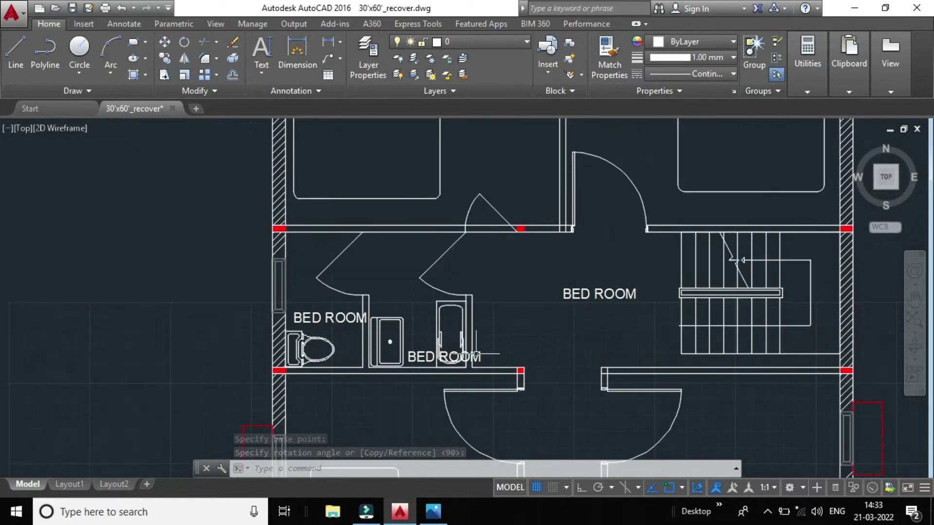
left_click(438, 358)
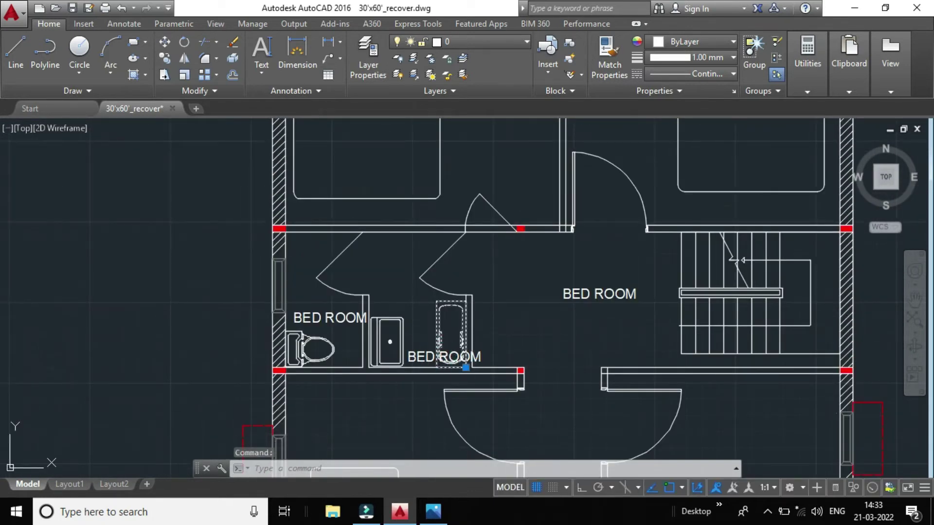
left_click(550, 334)
key("Escape")
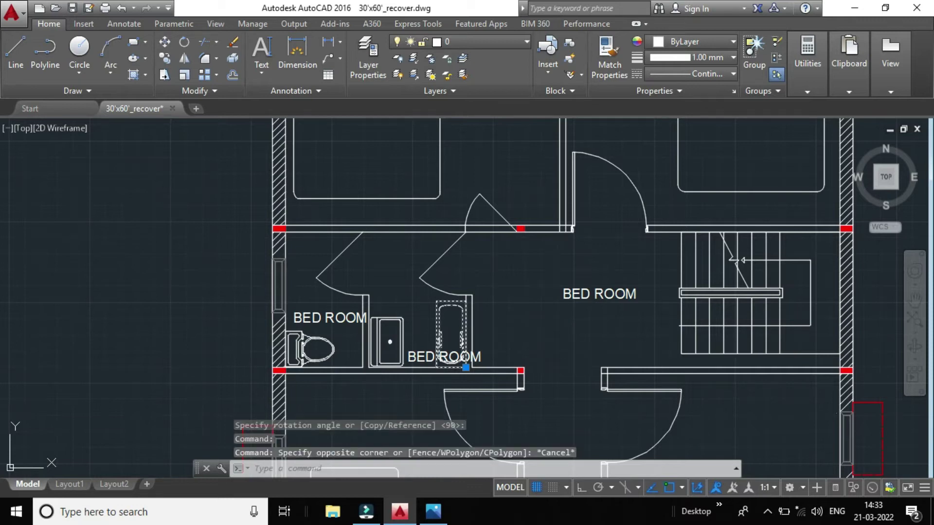
left_click(425, 358)
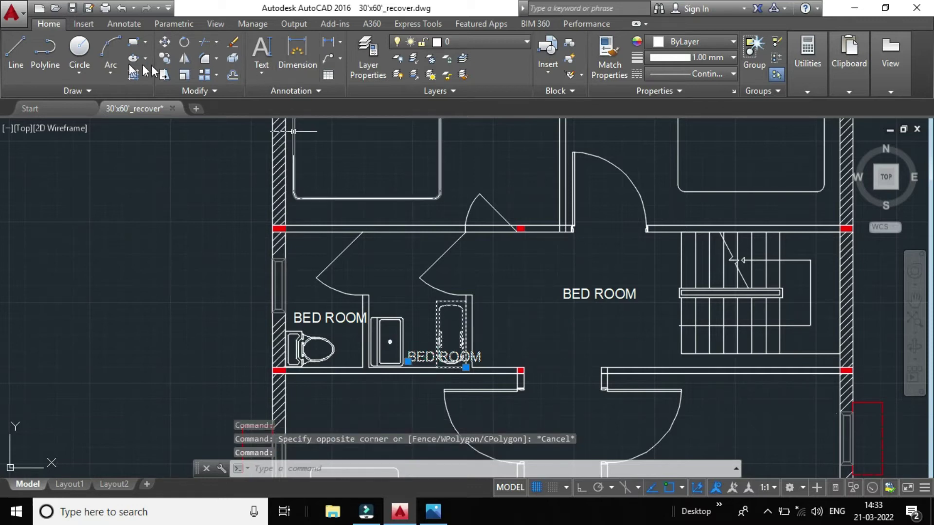
left_click(184, 42)
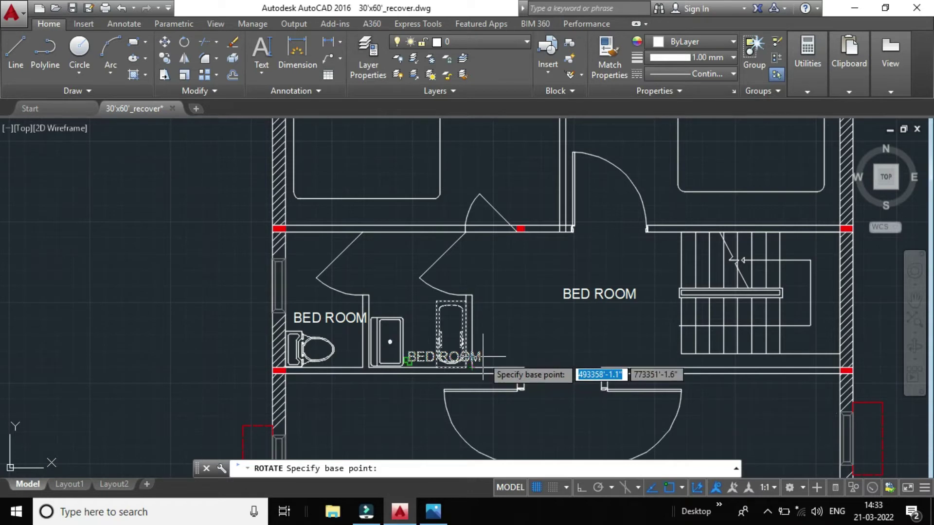
scroll(479, 361, "up", 4)
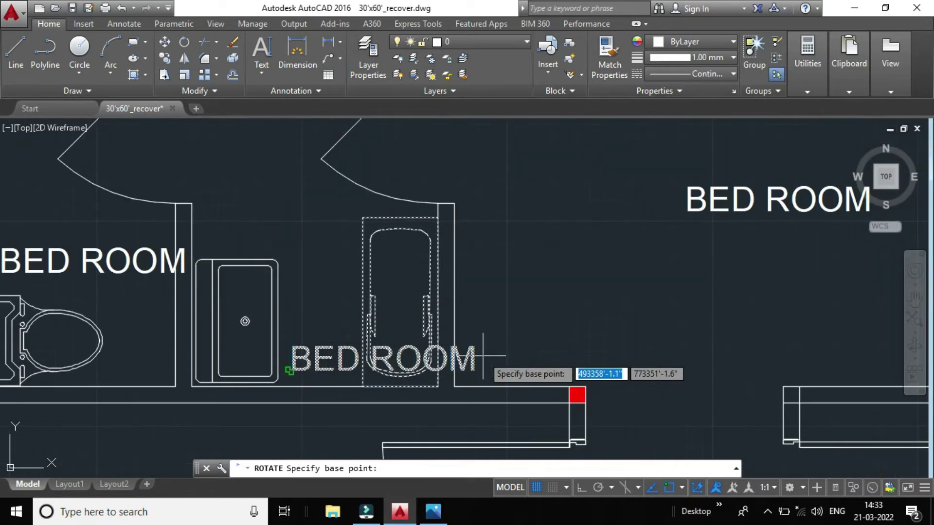
left_click(294, 370)
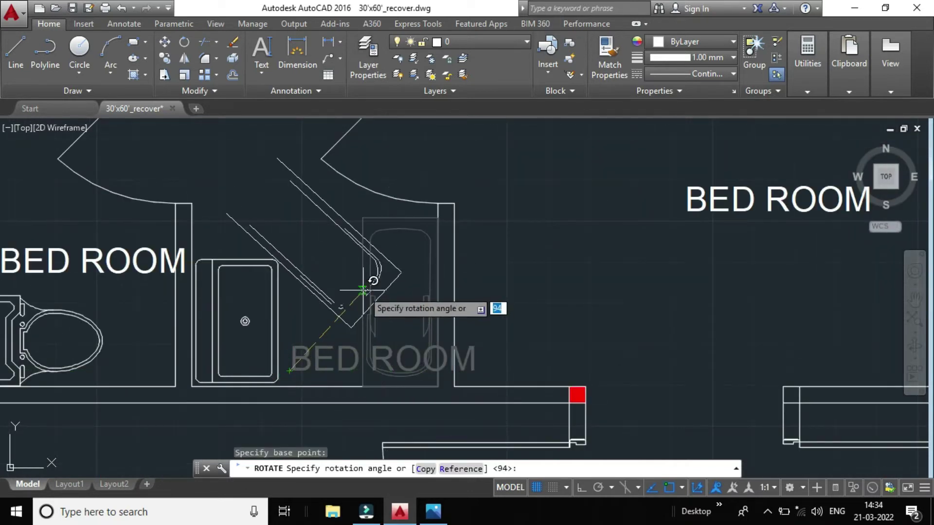
key("Escape")
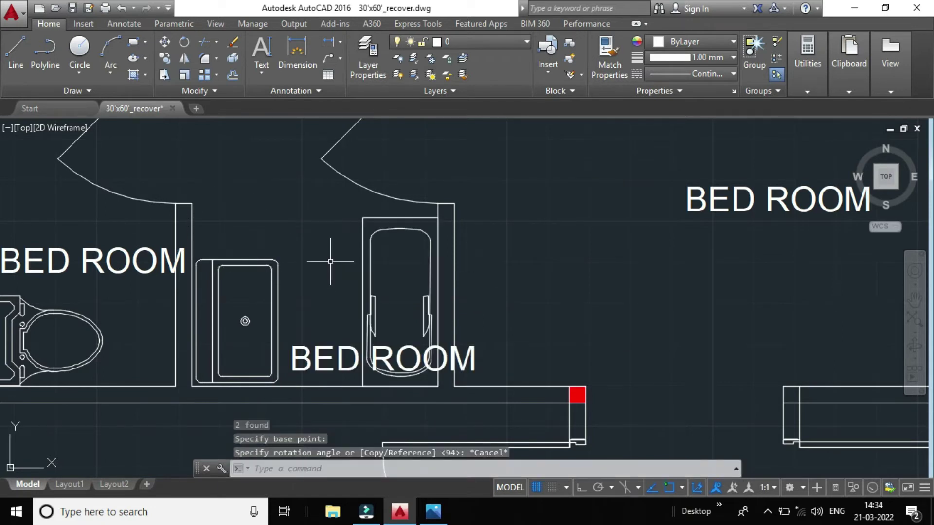
Rotate only the BED ROOM label 90° about its lower-left corner so it reads vertically
left_click(326, 354)
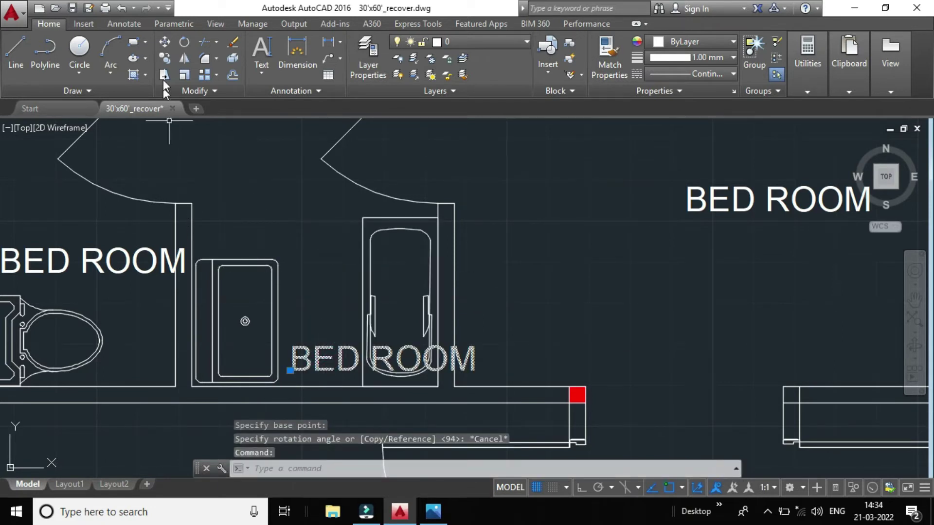
left_click(182, 43)
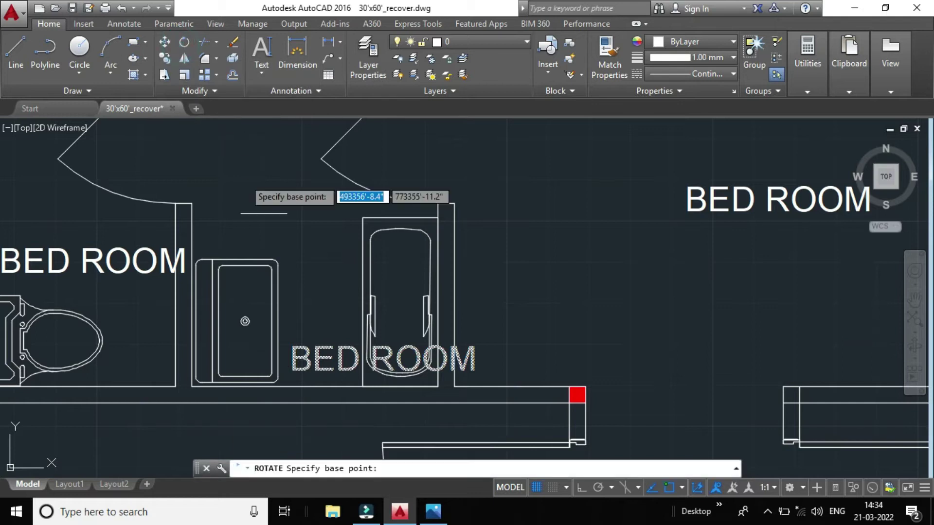
left_click(291, 370)
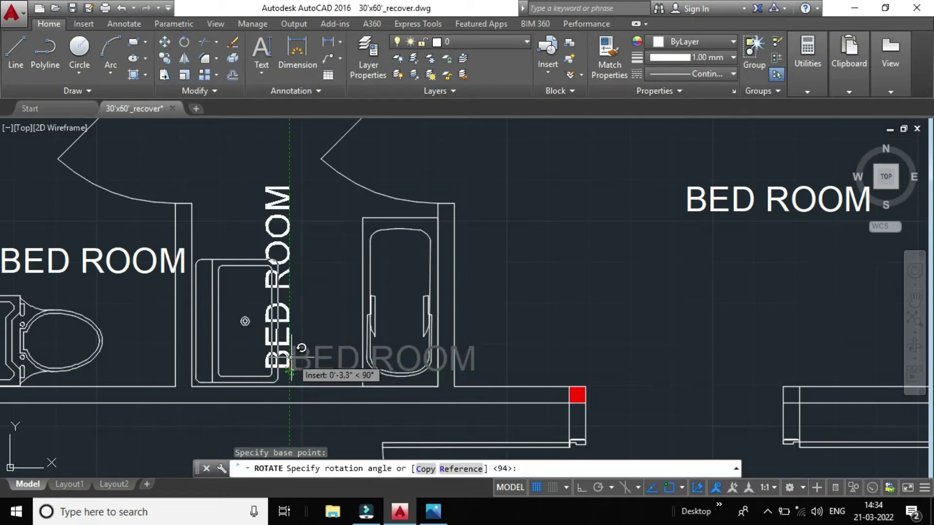
left_click(290, 370)
scroll(290, 371, "down", 3)
scroll(290, 371, "down", 2)
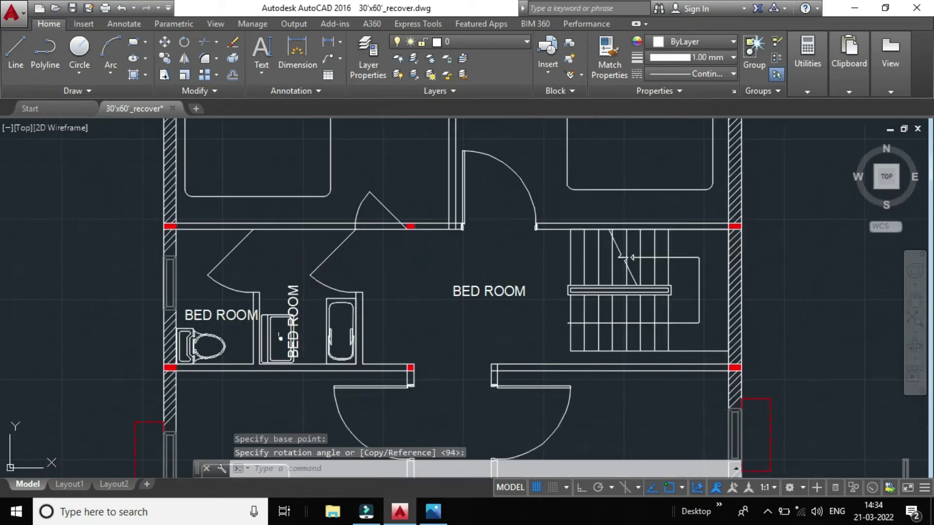
scroll(232, 319, "up", 5)
left_click(214, 312)
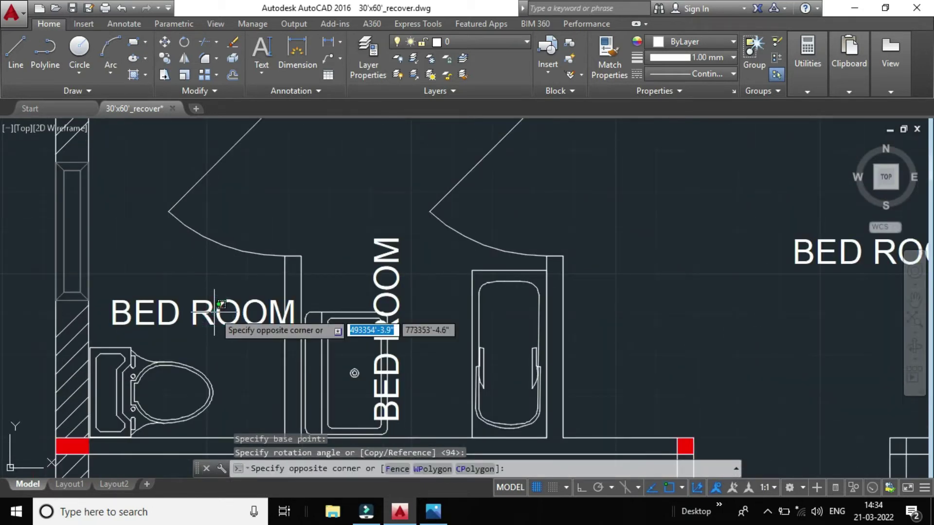
key("Escape")
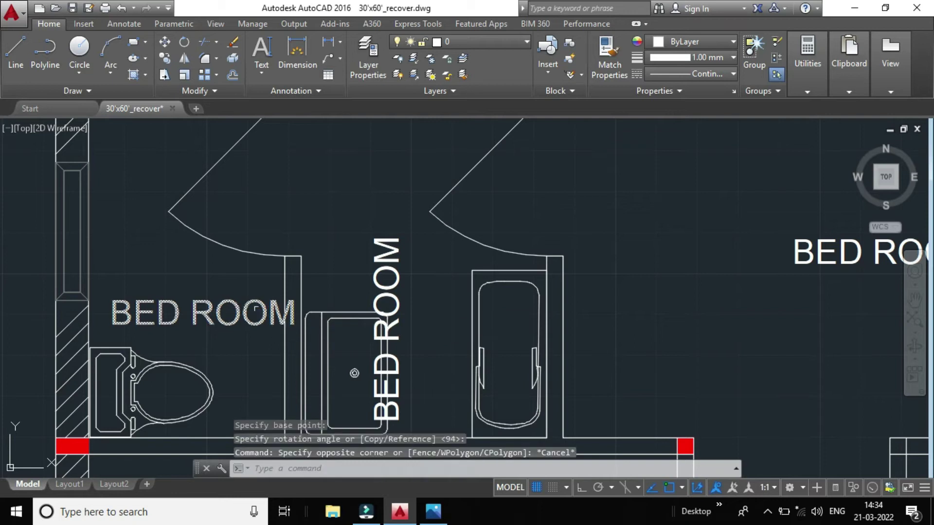
left_click(196, 315)
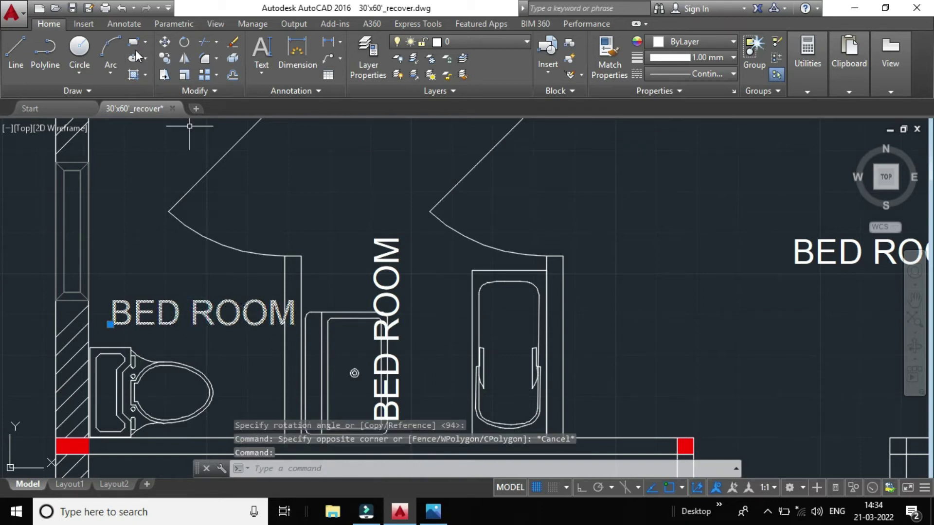
left_click(182, 42)
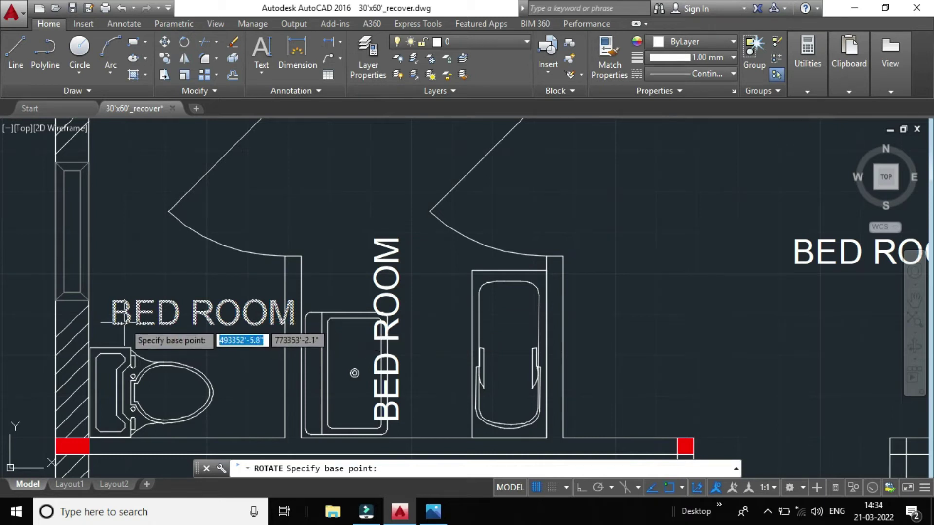
left_click(111, 323)
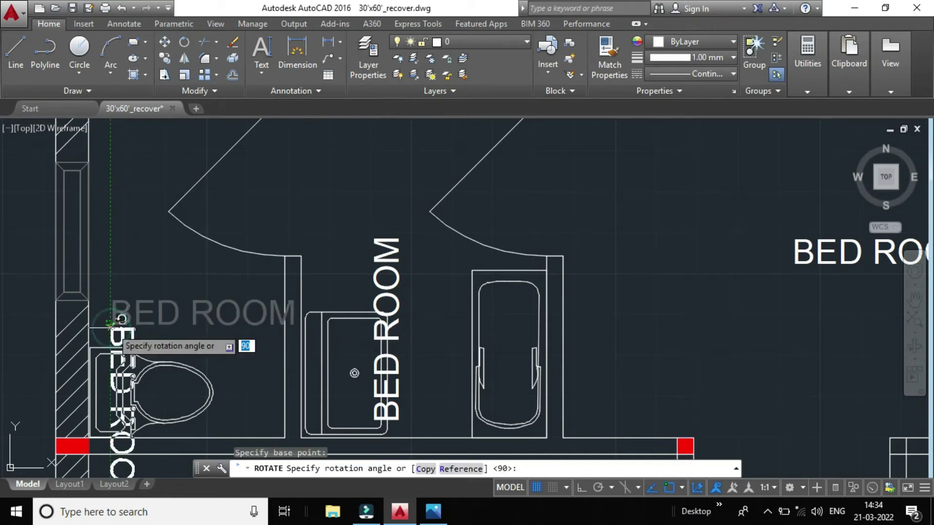
left_click(109, 194)
scroll(272, 304, "down", 2)
scroll(272, 304, "down", 2)
scroll(273, 304, "down", 2)
scroll(313, 327, "down", 1)
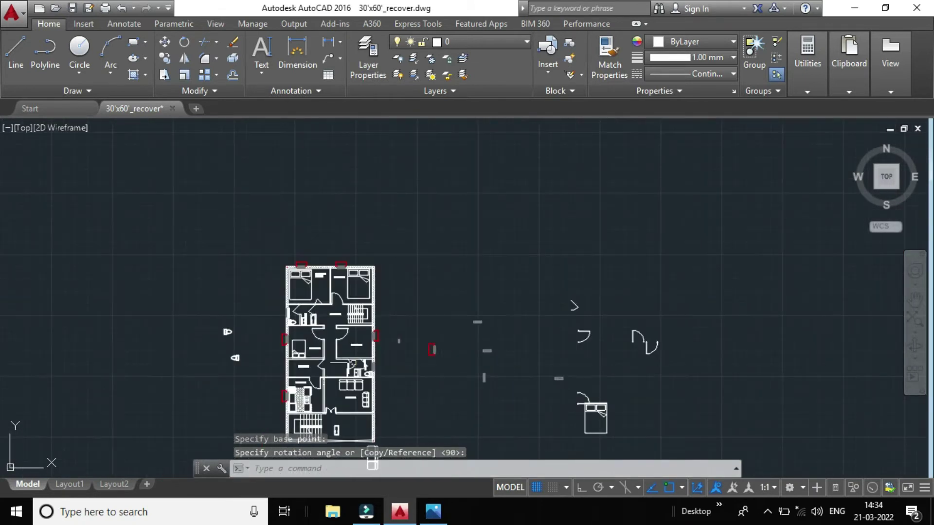
scroll(355, 365, "up", 2)
scroll(437, 385, "up", 1)
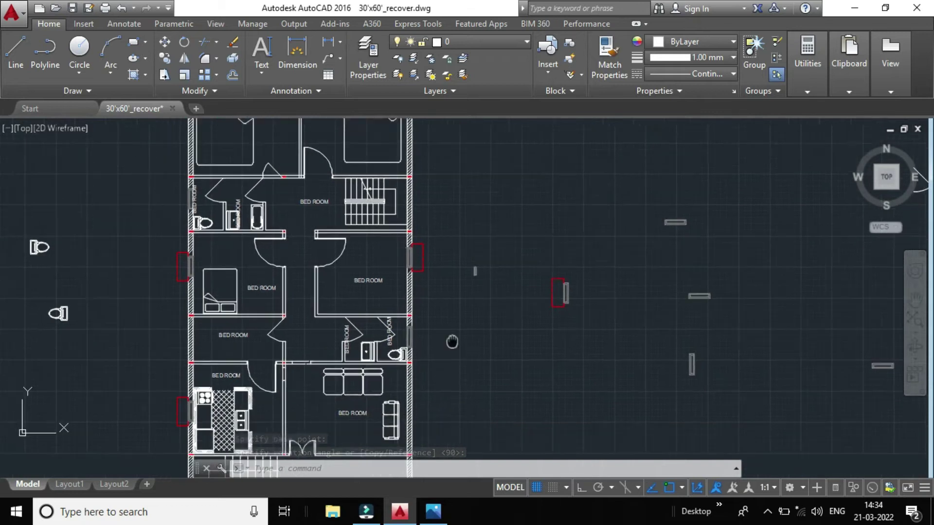
scroll(462, 318, "up", 1)
scroll(457, 314, "down", 2)
scroll(461, 323, "down", 1)
scroll(464, 323, "up", 1)
scroll(469, 329, "down", 1)
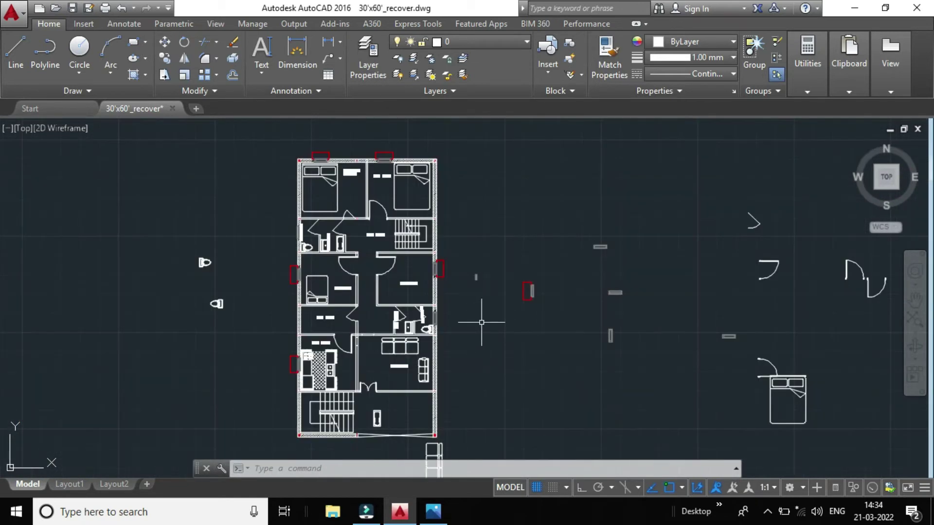
scroll(475, 398, "up", 1)
middle_click_drag(475, 386, 533, 299)
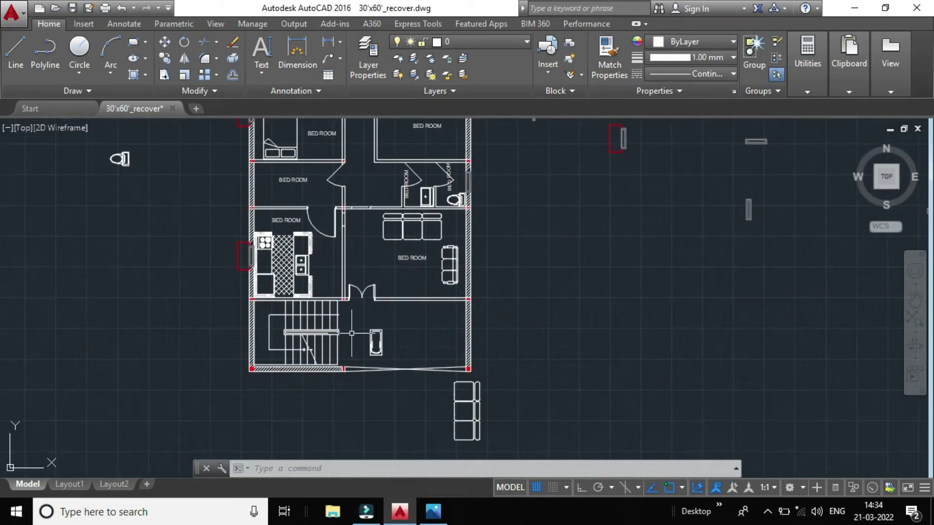
Delete the stray object and copy the large room's BED ROOM label into the bottom room
left_click(376, 341)
key("Delete")
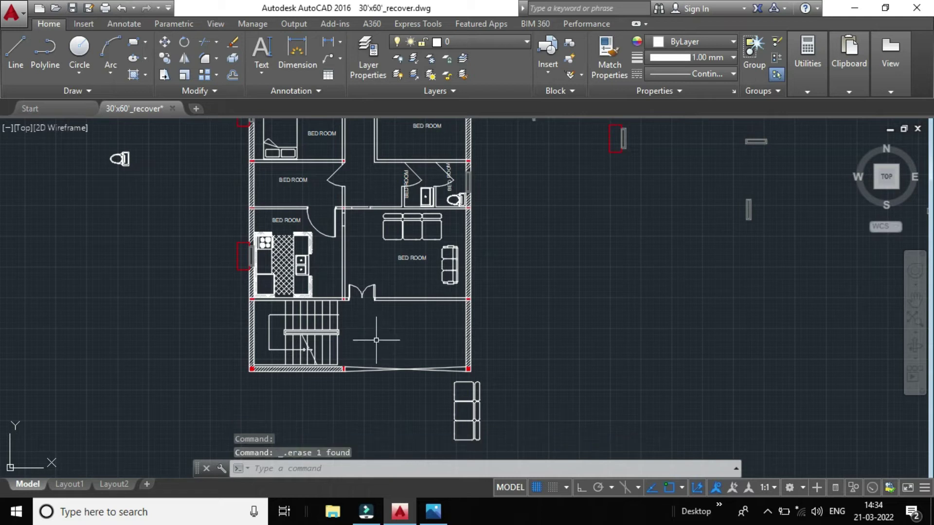
left_click(409, 259)
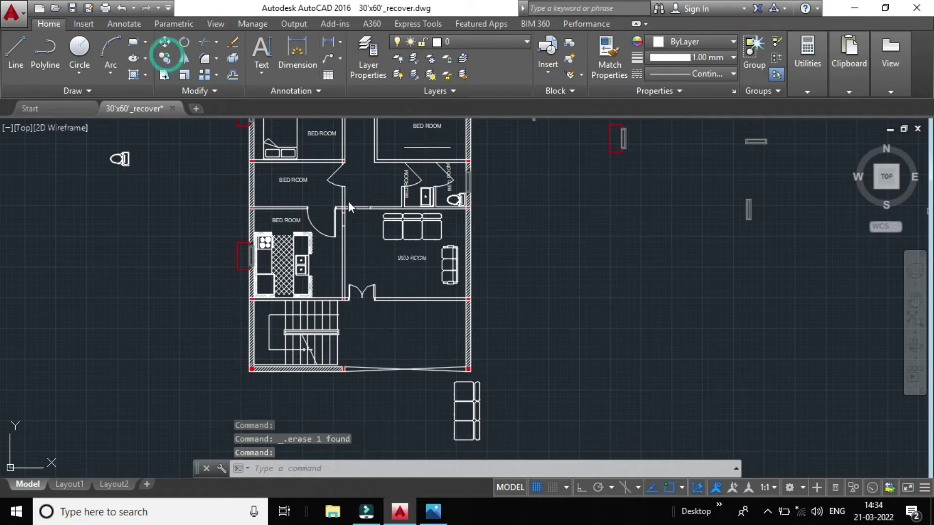
left_click(398, 260)
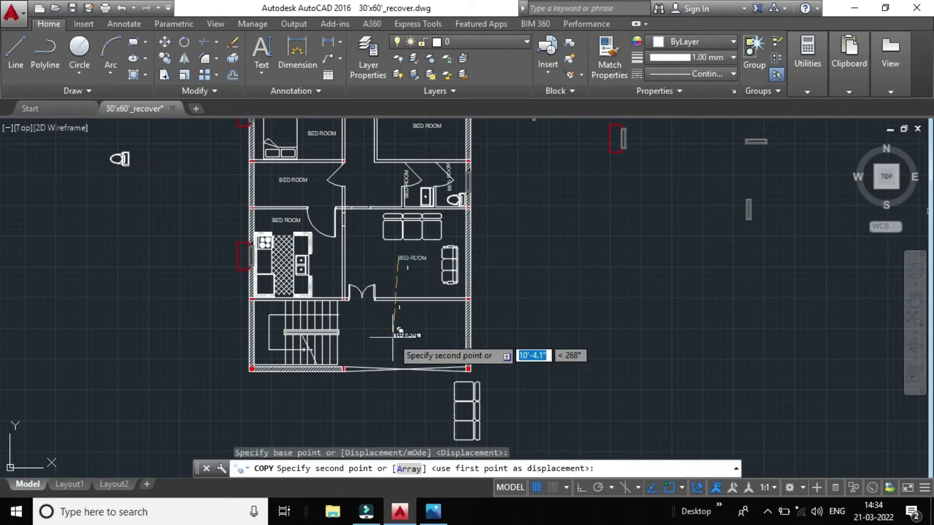
left_click(379, 334)
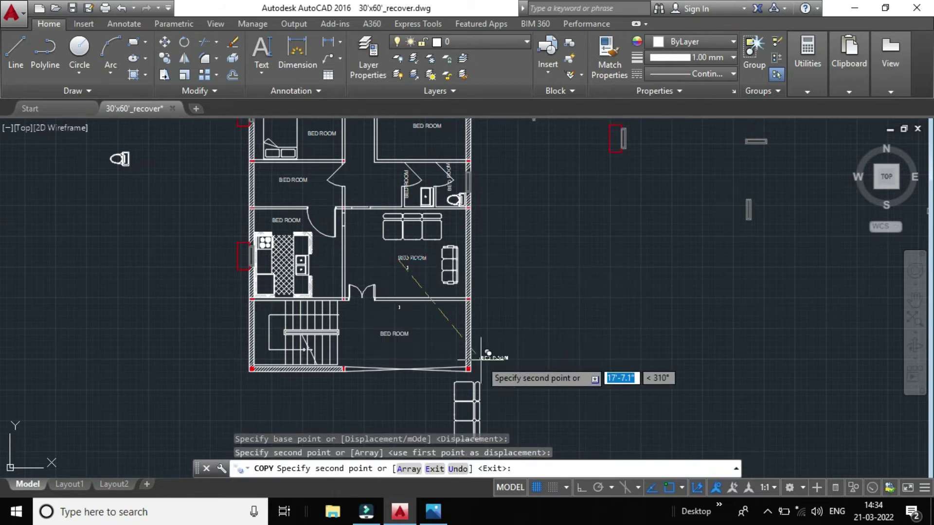
key("Escape")
Pan and zoom to review the upper bedroom floor and the lower rooms
scroll(463, 309, "down", 2)
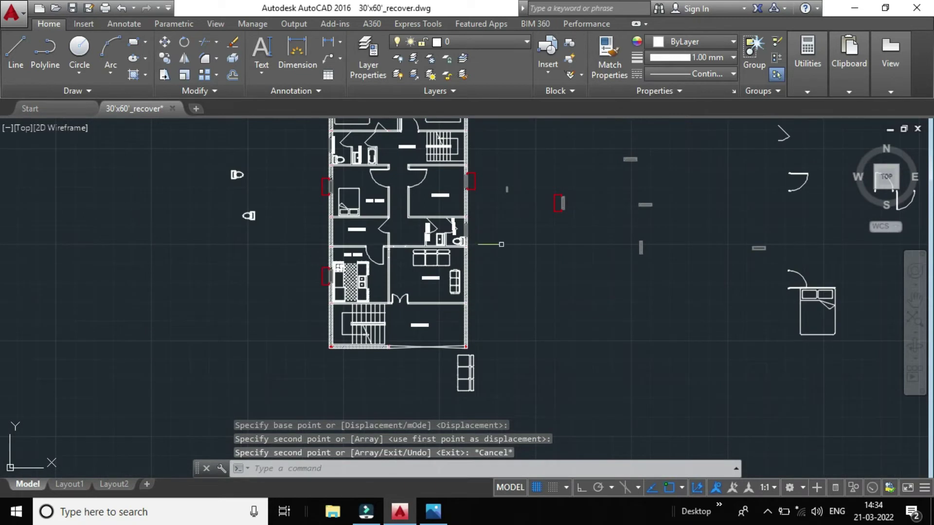
scroll(501, 245, "up", 3)
middle_click_drag(542, 154, 512, 287)
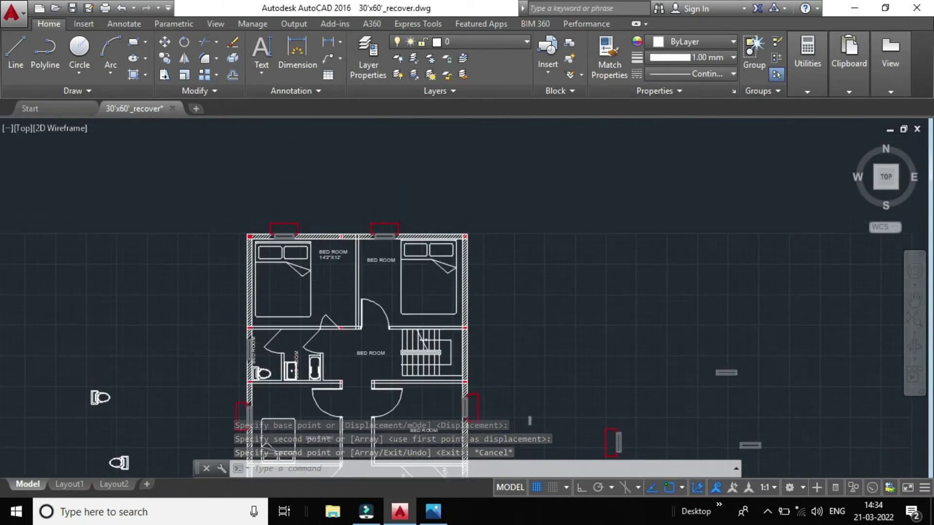
scroll(385, 265, "down", 2)
scroll(374, 355, "up", 2)
scroll(374, 357, "up", 2)
middle_click_drag(373, 356, 409, 282)
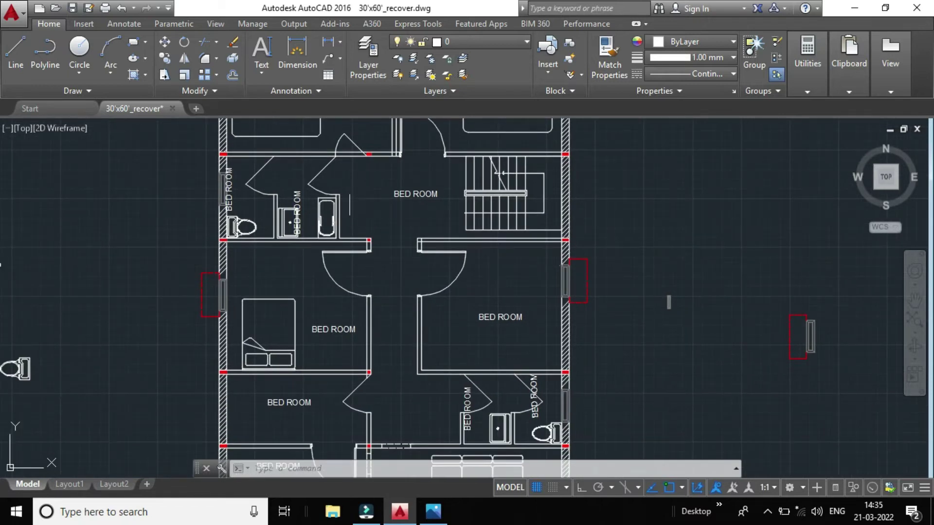
scroll(350, 204, "up", 2)
Move the selected BED ROOM label to a new spot by the wall
middle_click_drag(349, 205, 377, 264)
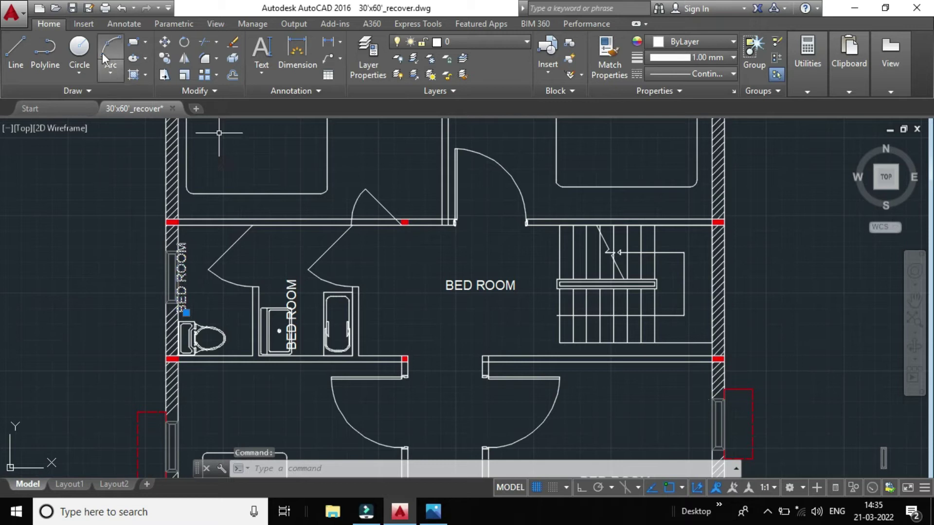
left_click(165, 43)
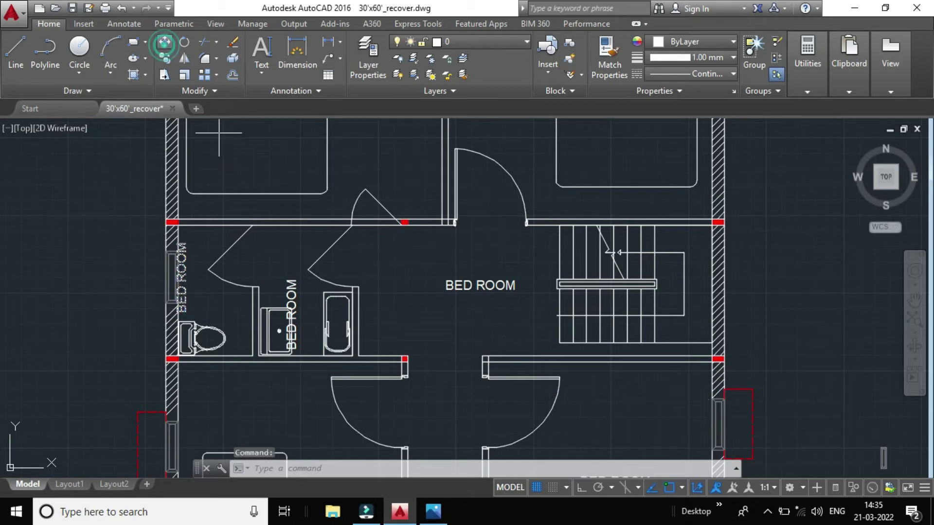
left_click(181, 295)
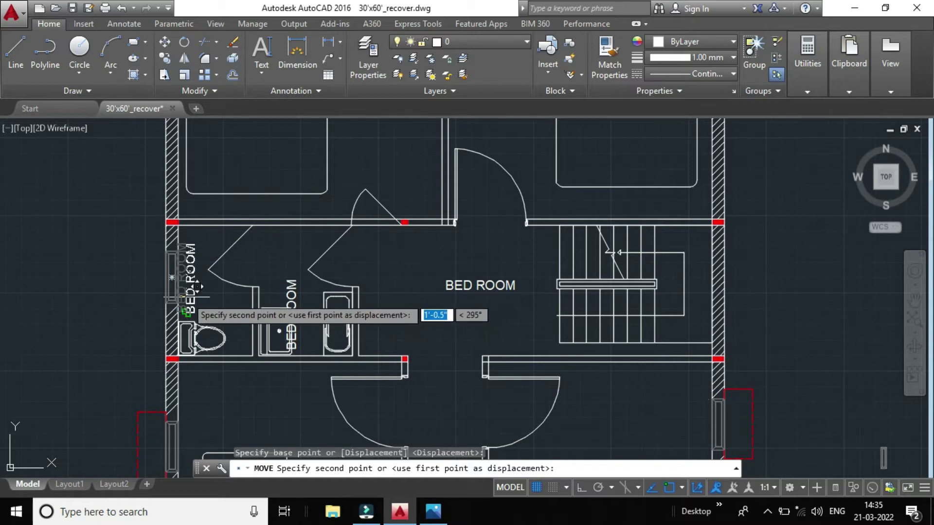
left_click(188, 297)
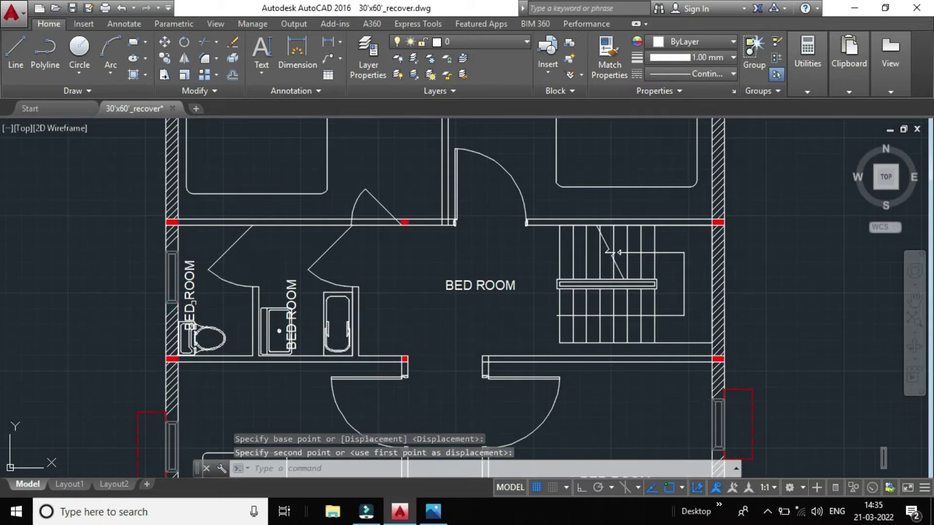
left_click(192, 304)
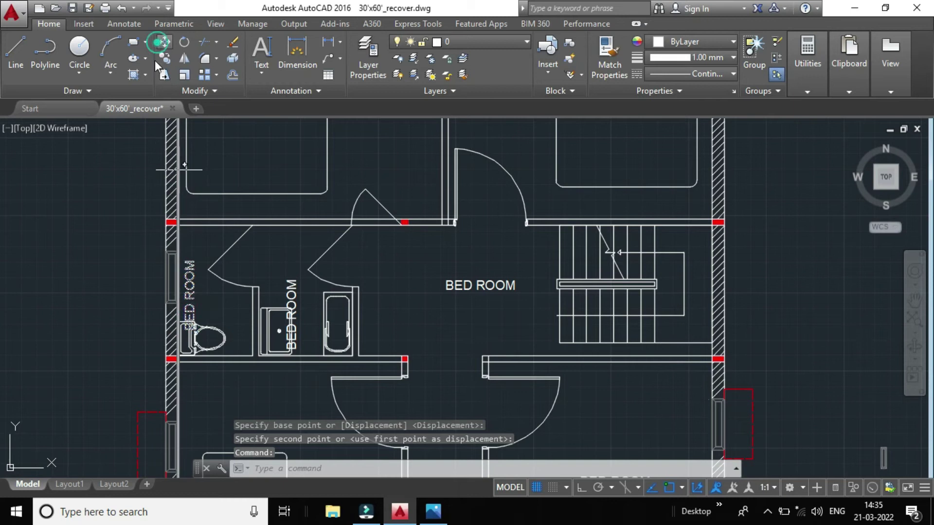
Shift the vertical BED ROOM label to a new position
left_click(160, 42)
left_click(189, 280)
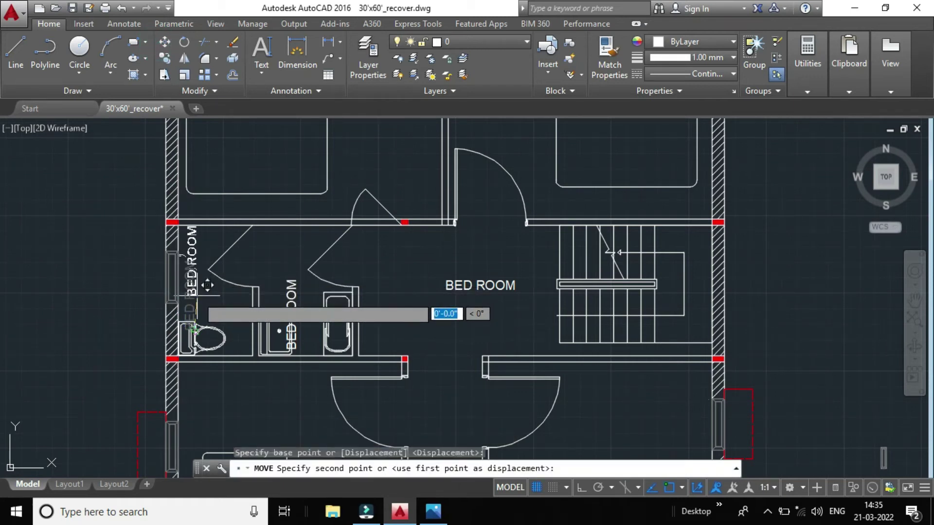
left_click(197, 299)
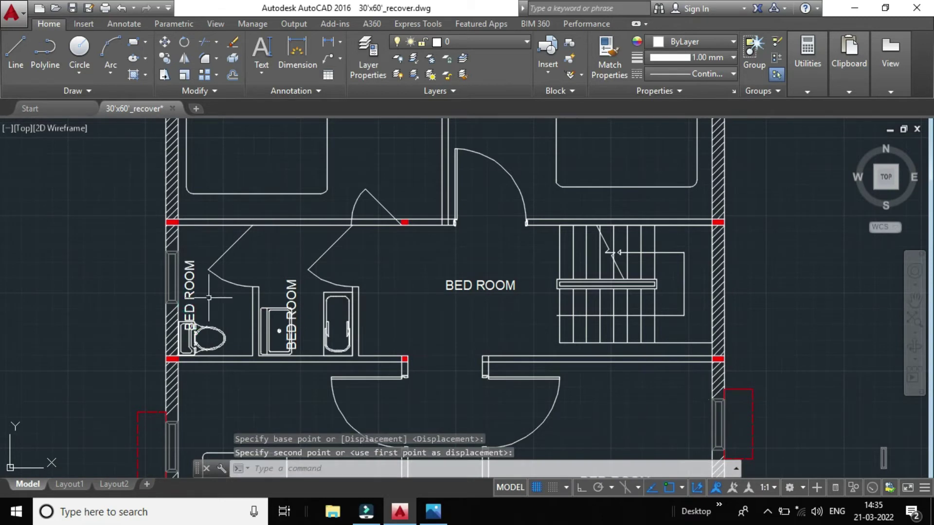
scroll(210, 297, "up", 4)
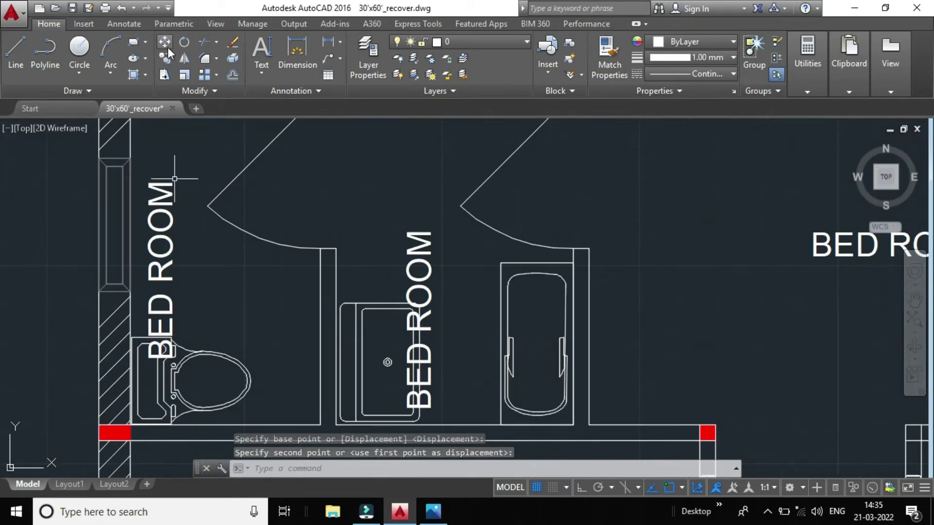
Select the left vertical BED ROOM label and reposition it from its corner
left_click(170, 285)
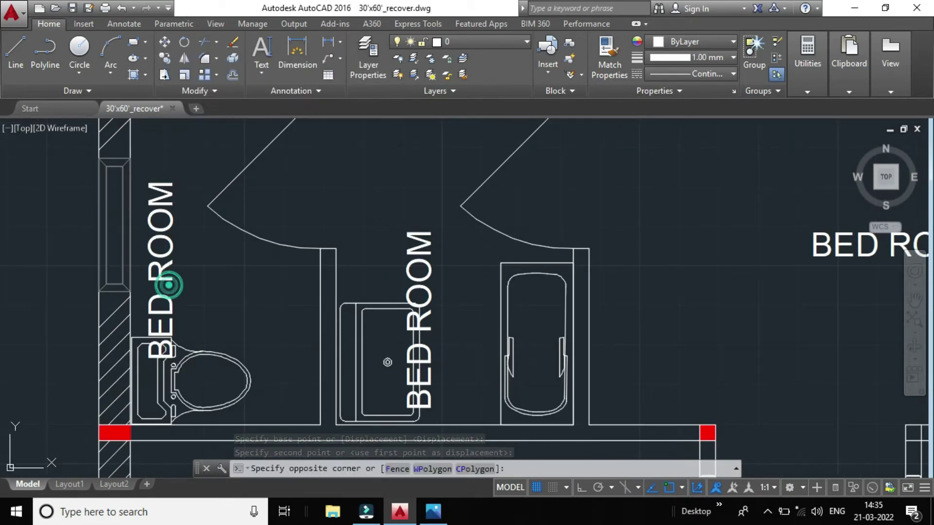
left_click(157, 250)
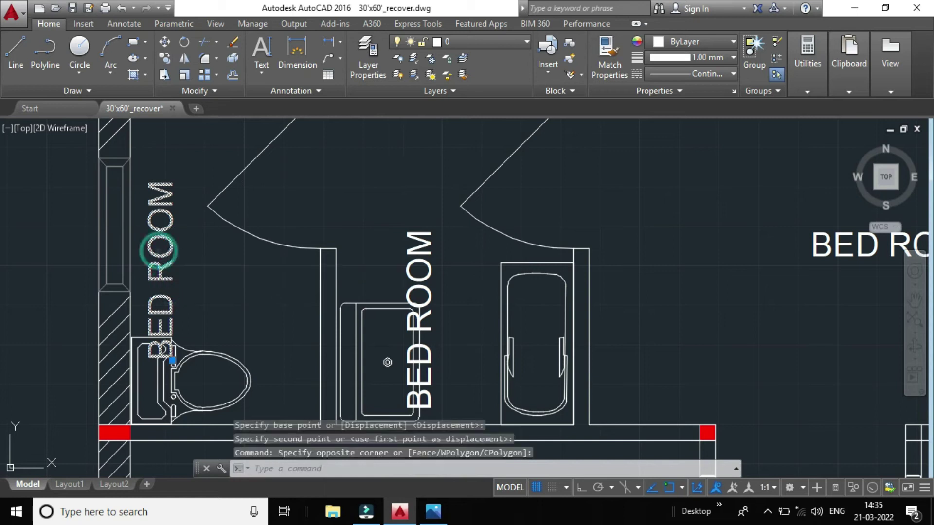
left_click(168, 40)
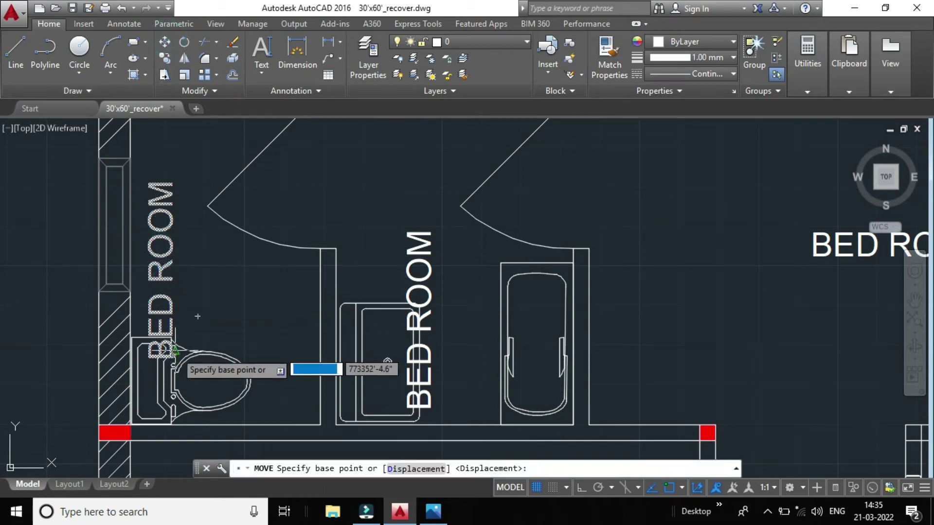
scroll(173, 360, "up", 5)
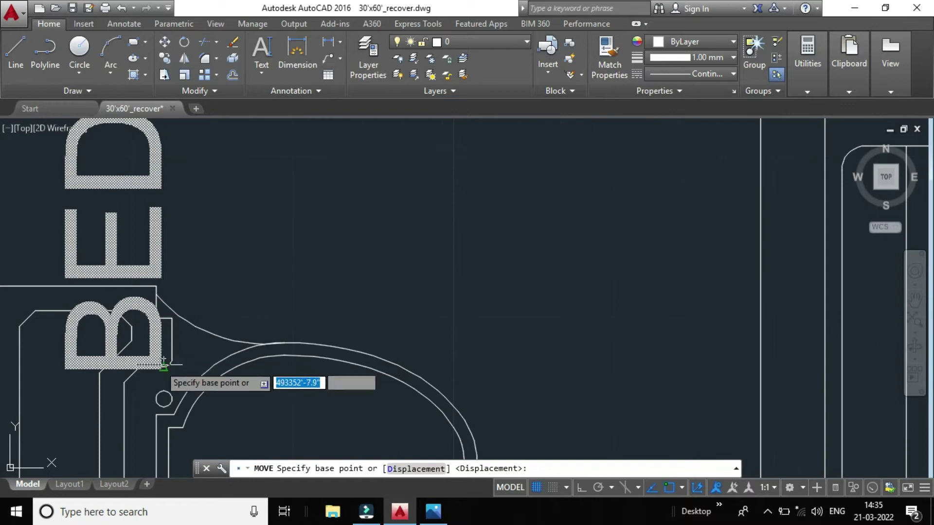
scroll(163, 361, "up", 5)
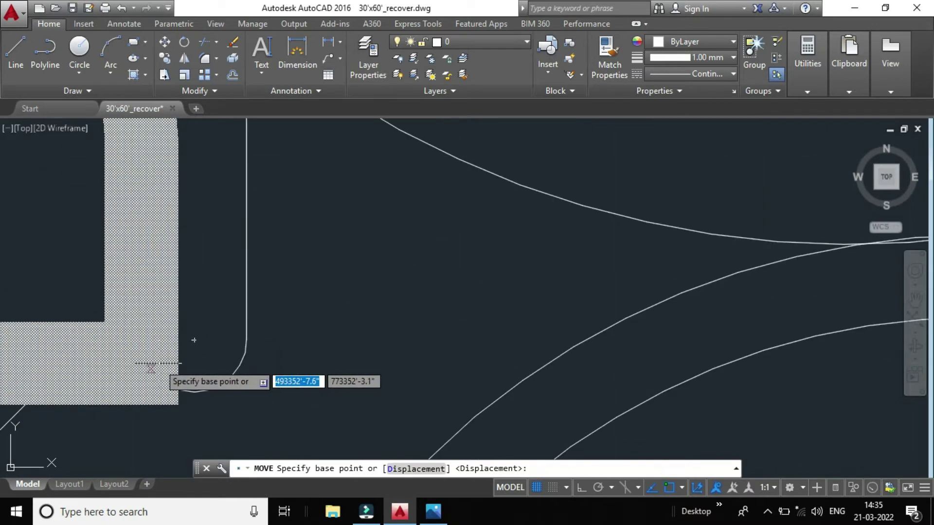
left_click(172, 392)
scroll(175, 380, "down", 5)
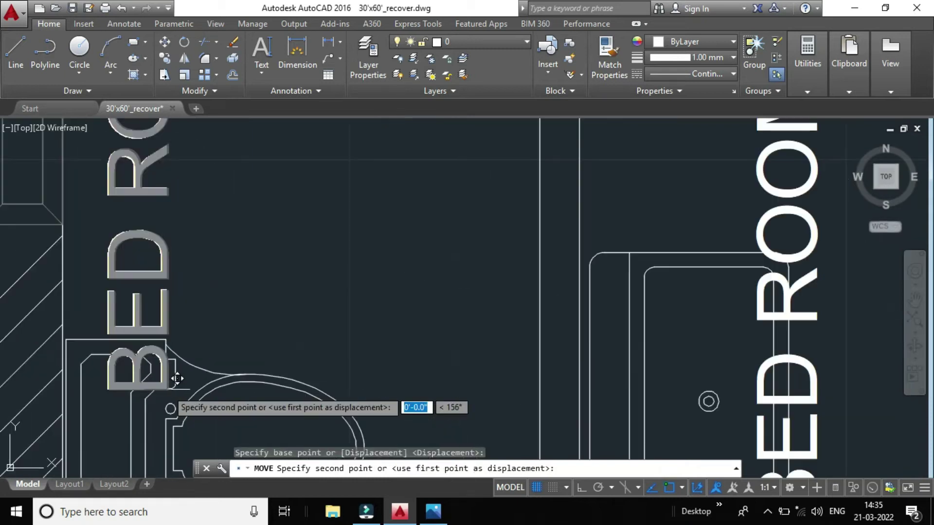
scroll(168, 343, "down", 2)
left_click(163, 328)
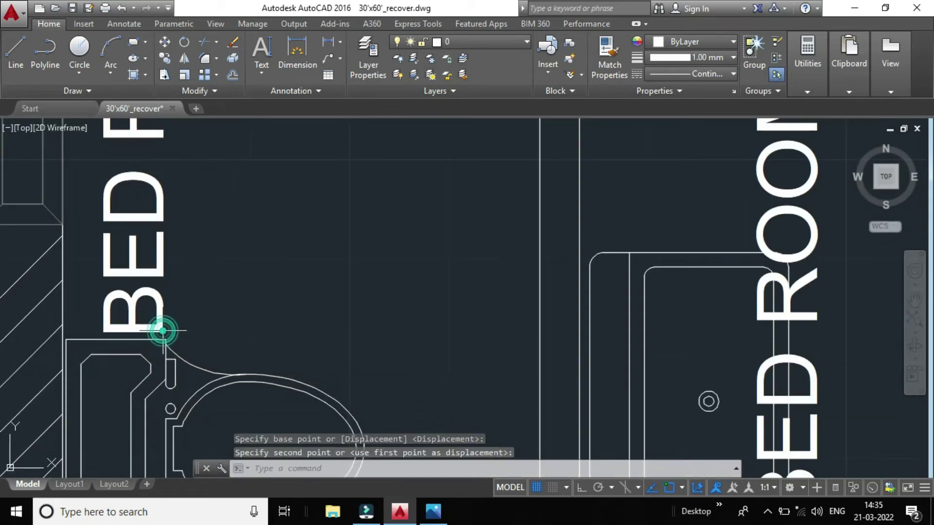
scroll(163, 327, "down", 3)
scroll(163, 331, "down", 2)
scroll(229, 326, "up", 3)
scroll(229, 330, "down", 3)
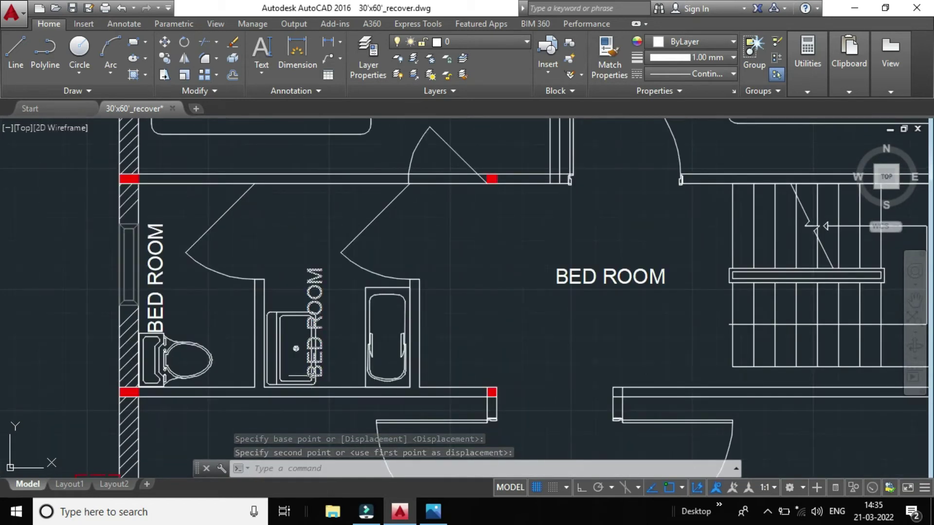
left_click(312, 374)
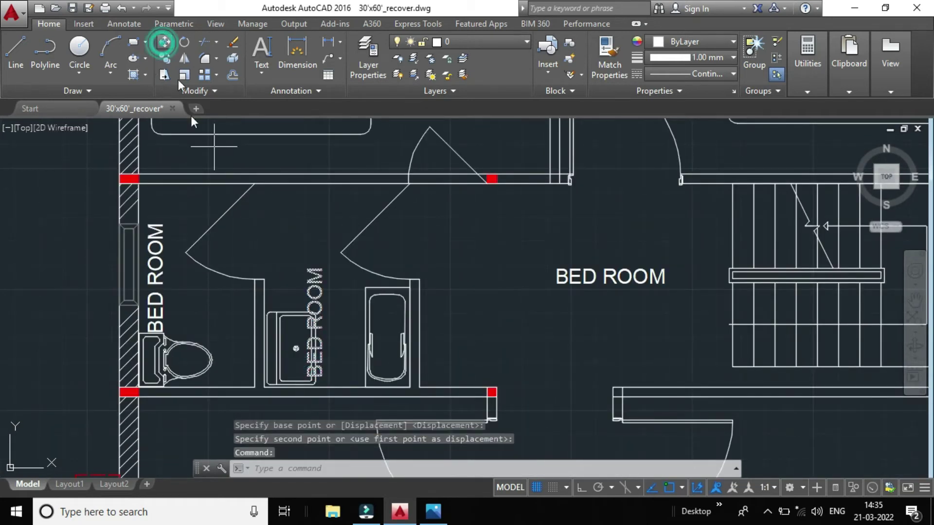
Move the middle vertical BED ROOM label sideways to re-center it between shower and bathtub
left_click(323, 379)
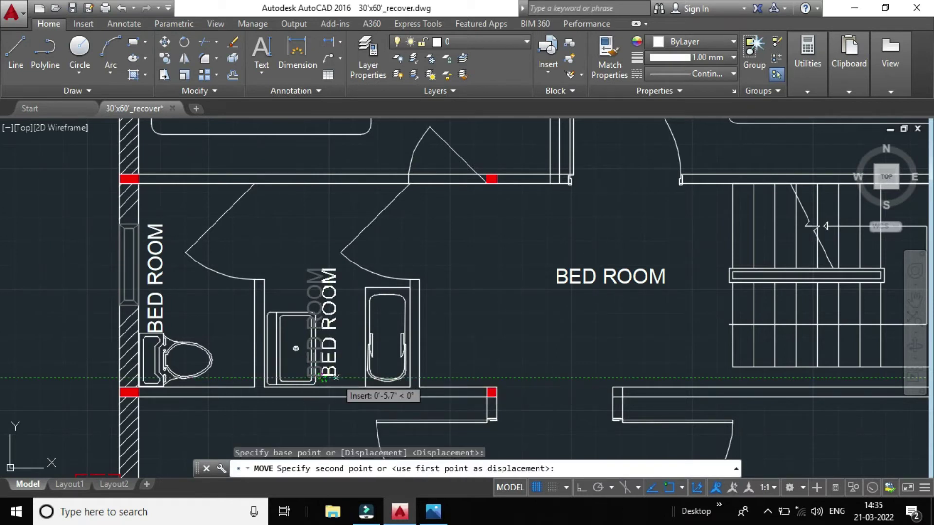
left_click(336, 377)
scroll(336, 377, "down", 2)
scroll(335, 377, "down", 2)
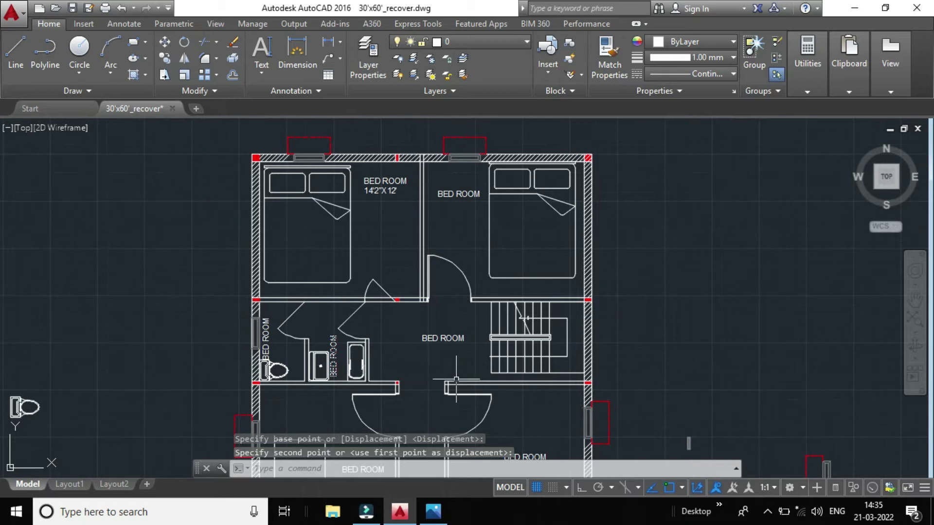
scroll(423, 326, "down", 1)
scroll(389, 269, "down", 1)
scroll(399, 283, "down", 2)
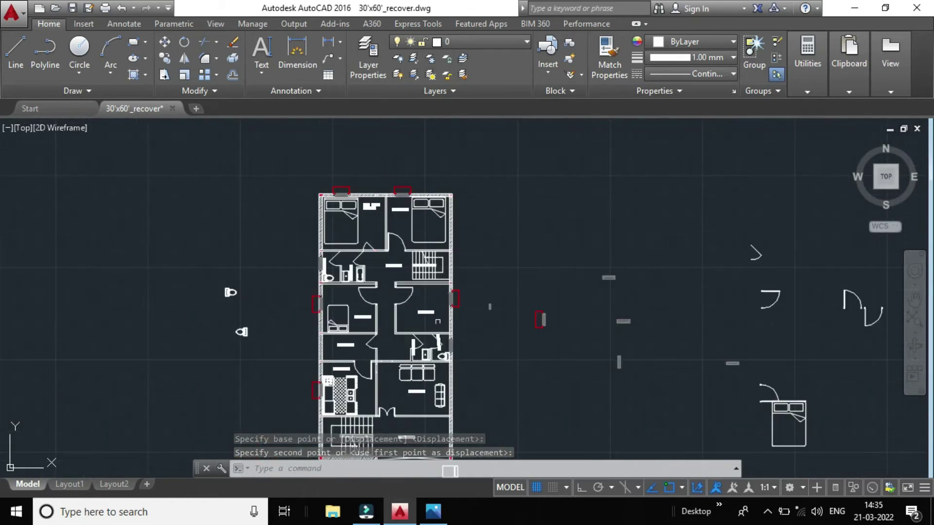
scroll(433, 282, "up", 4)
middle_click_drag(433, 282, 374, 195)
scroll(341, 287, "up", 5)
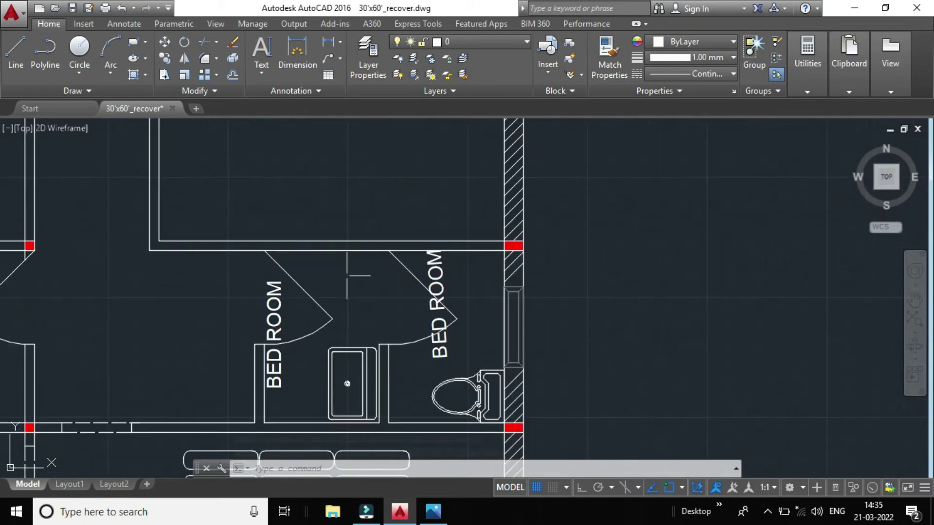
scroll(341, 287, "up", 2)
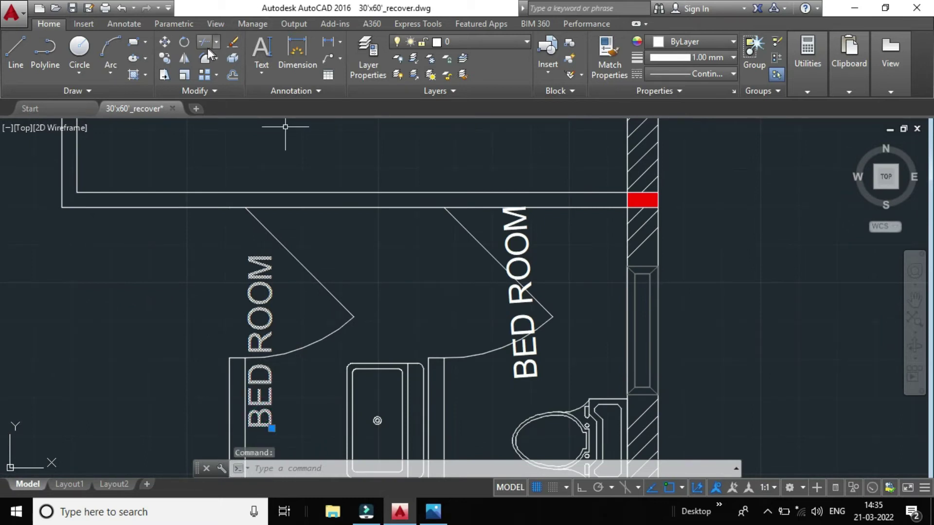
Move the left BED ROOM label lower, beside the basin
left_click(167, 43)
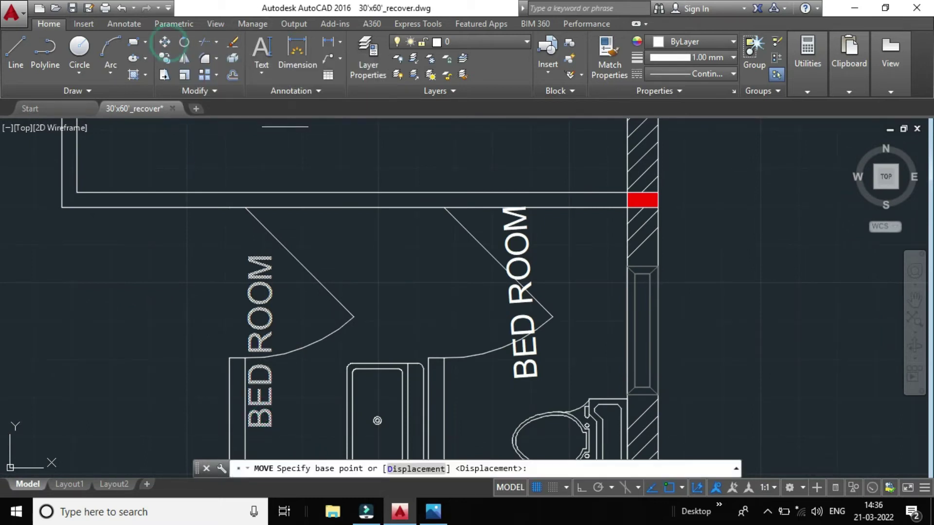
left_click(269, 429)
scroll(292, 390, "down", 8)
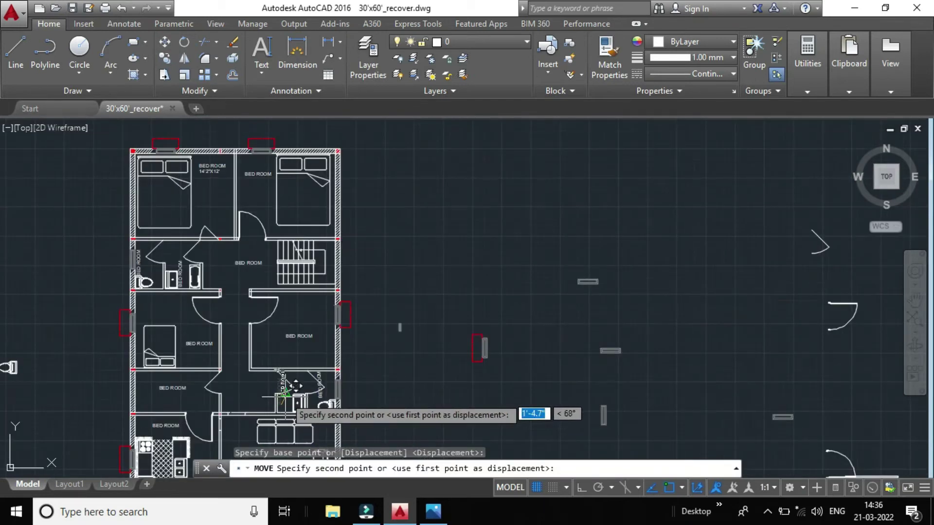
scroll(290, 393, "up", 3)
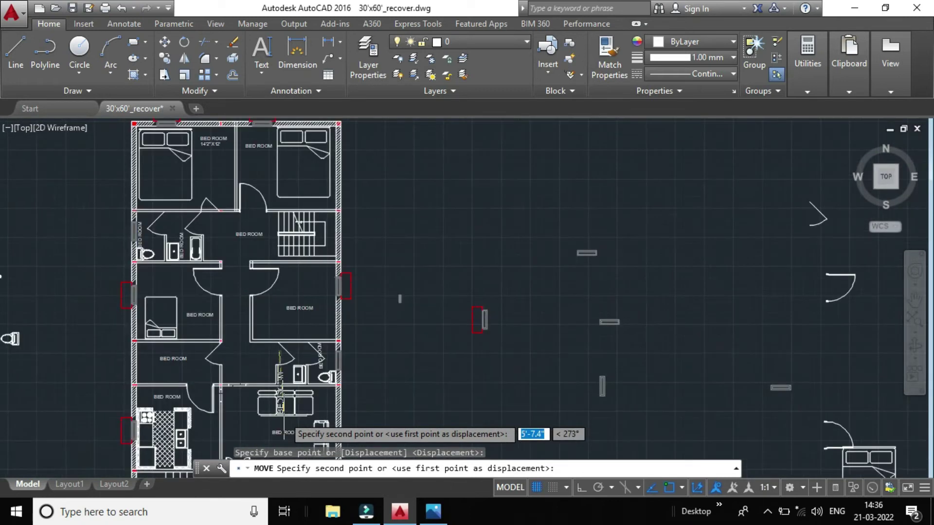
scroll(291, 395, "up", 4)
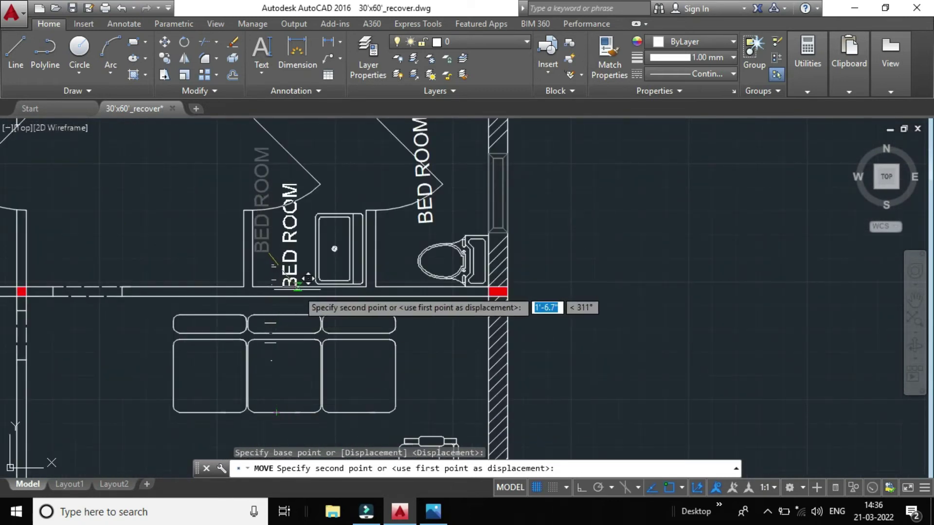
scroll(308, 278, "down", 2)
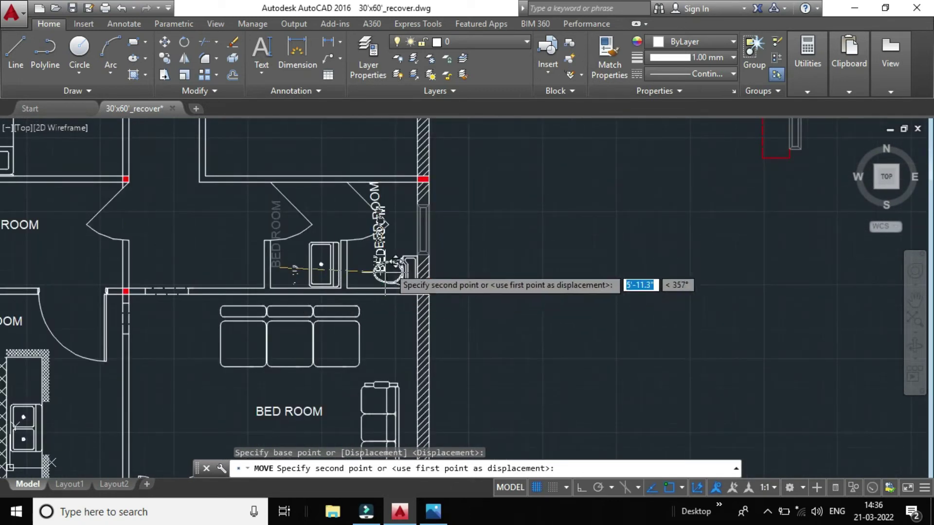
scroll(368, 258, "up", 2)
scroll(341, 263, "up", 3)
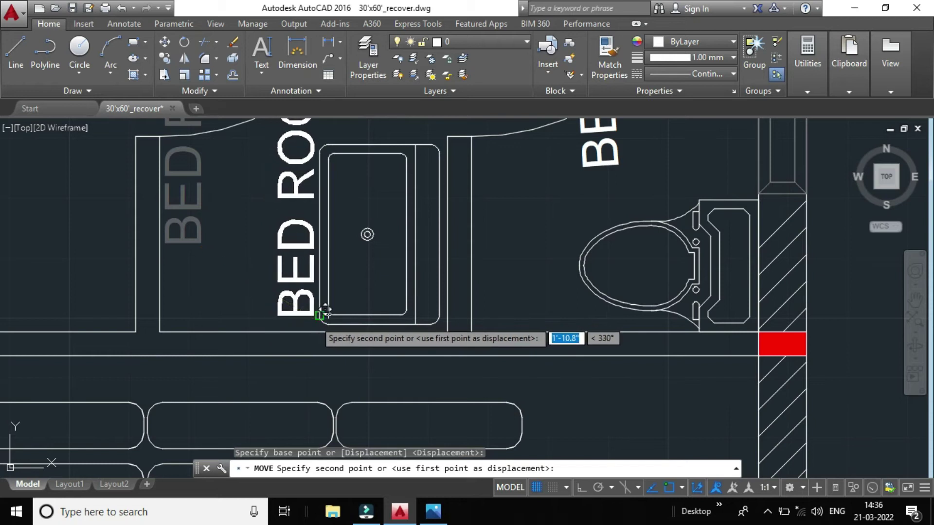
left_click(316, 320)
scroll(316, 320, "down", 2)
scroll(316, 321, "down", 2)
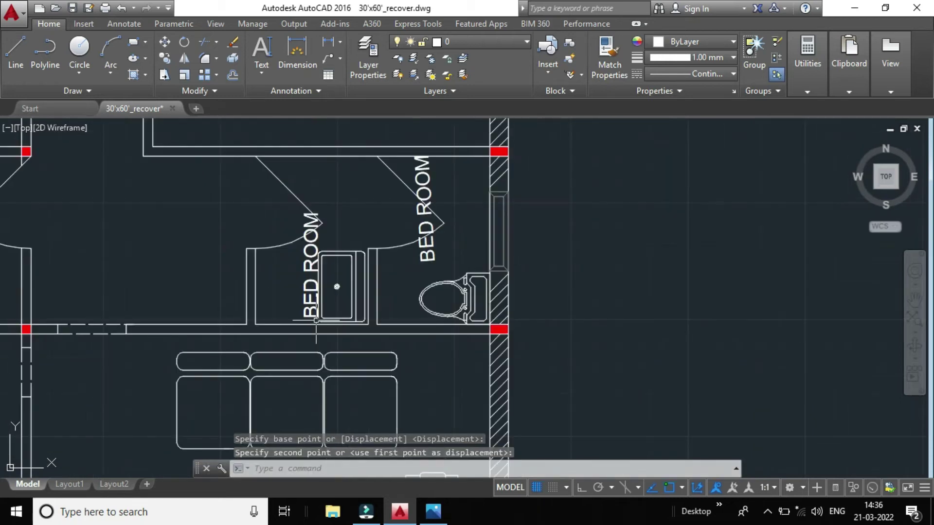
scroll(442, 238, "up", 2)
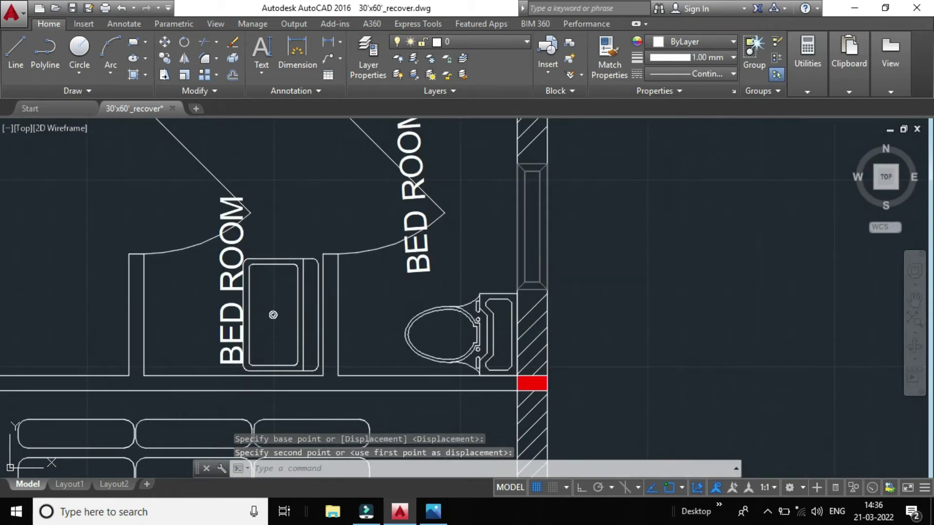
Reselect the left BED ROOM label and move it to the left of the basin
left_click(226, 336)
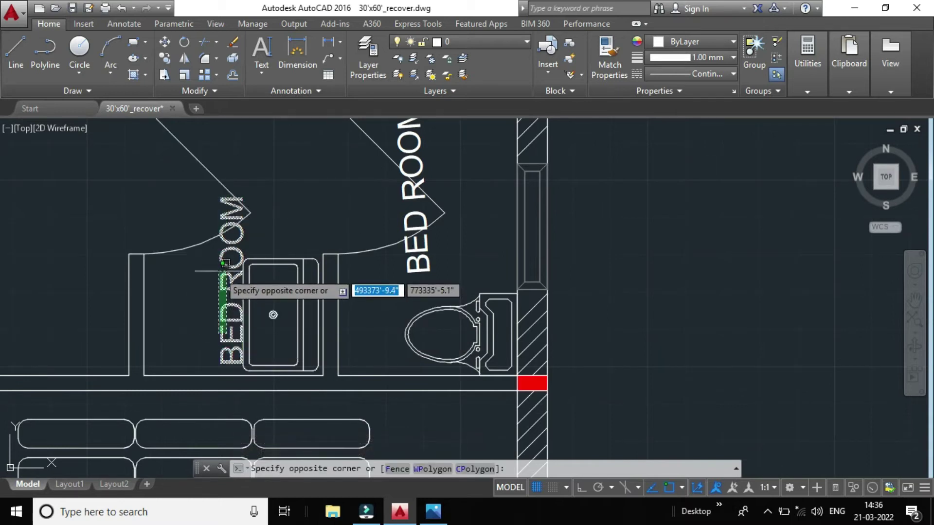
left_click(209, 257)
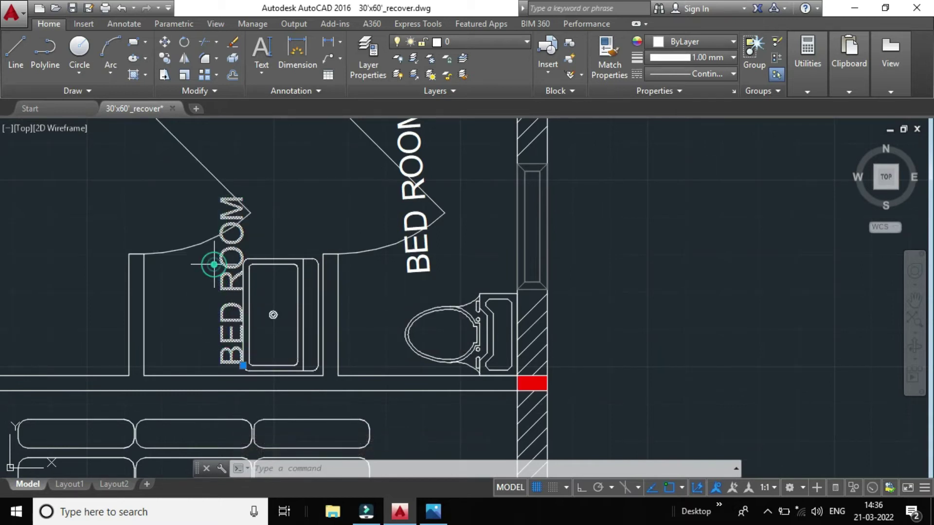
left_click(166, 41)
left_click(234, 316)
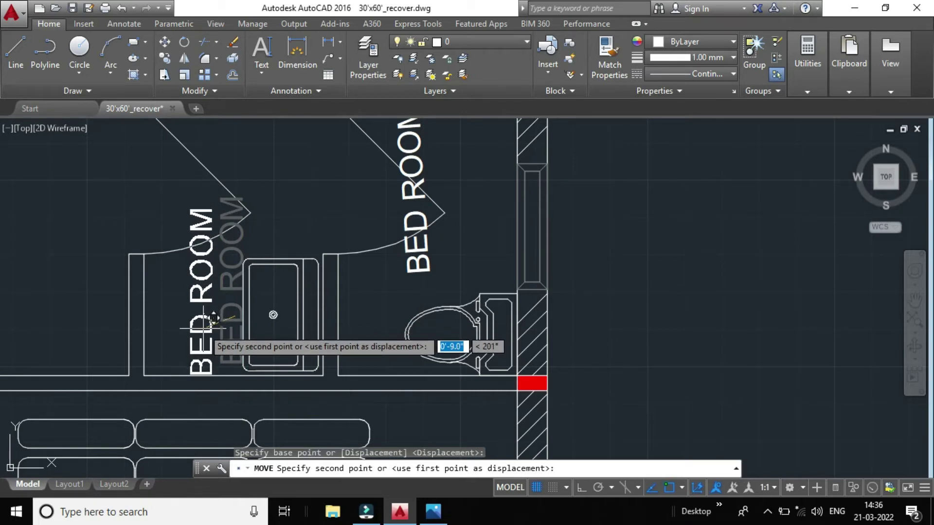
left_click(203, 330)
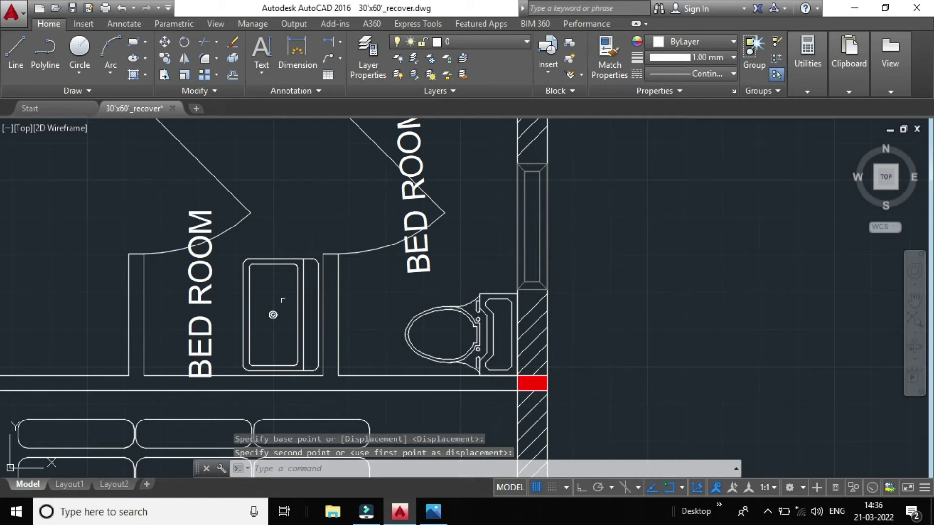
scroll(299, 297, "down", 2)
scroll(295, 308, "down", 3)
scroll(329, 287, "up", 3)
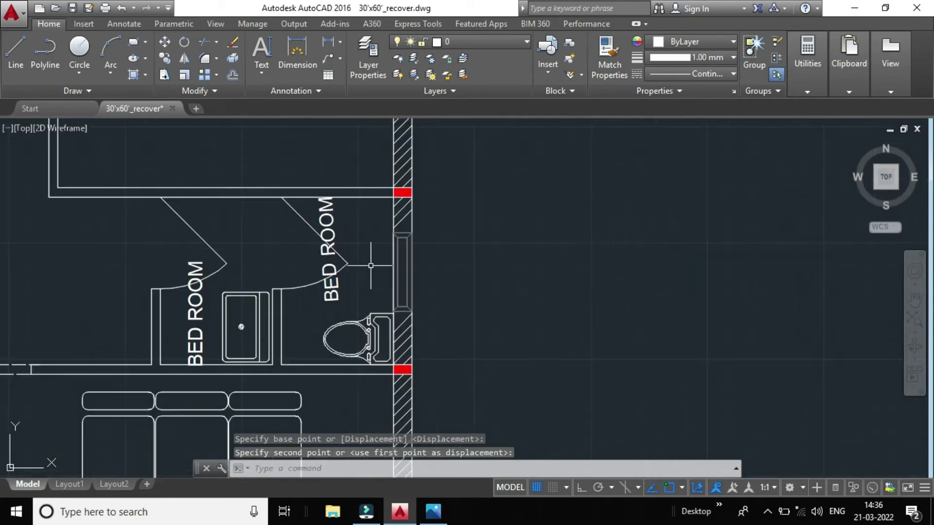
Shift the right BED ROOM label further to the right
left_click(327, 263)
left_click(164, 42)
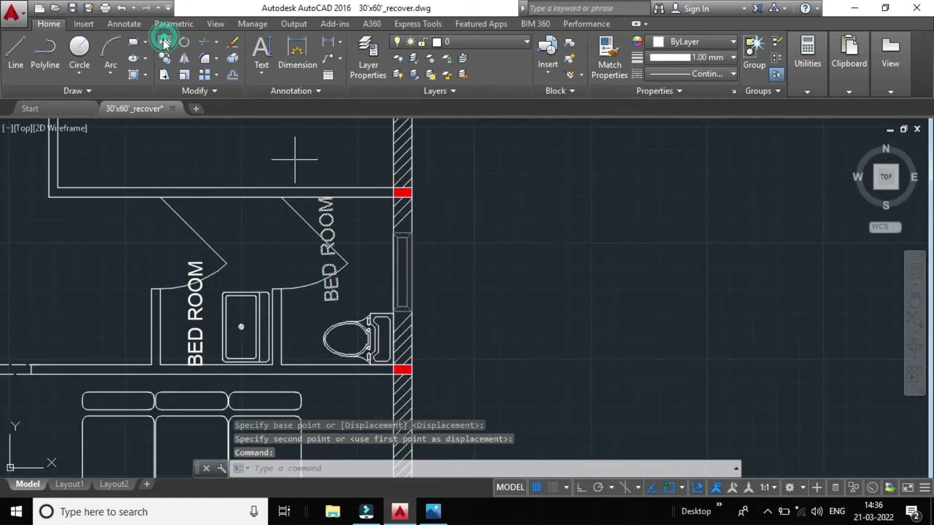
left_click(325, 246)
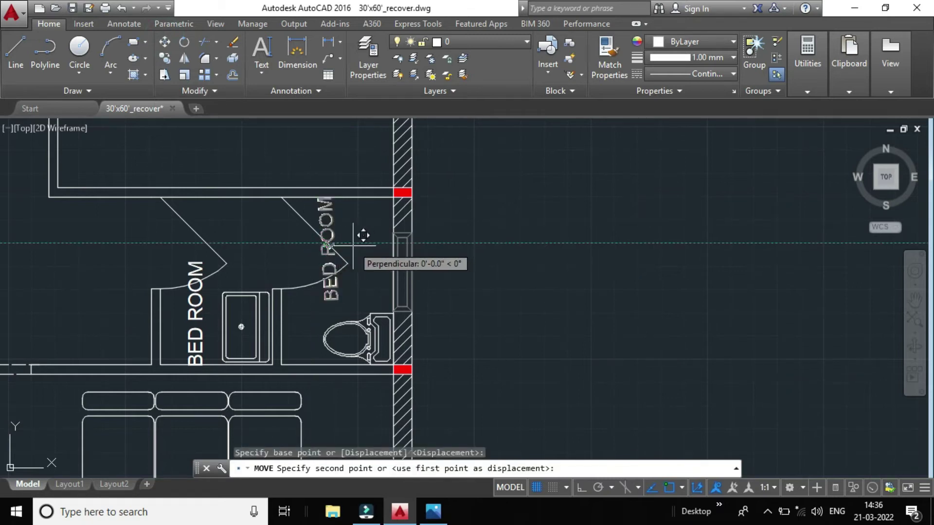
left_click(352, 246)
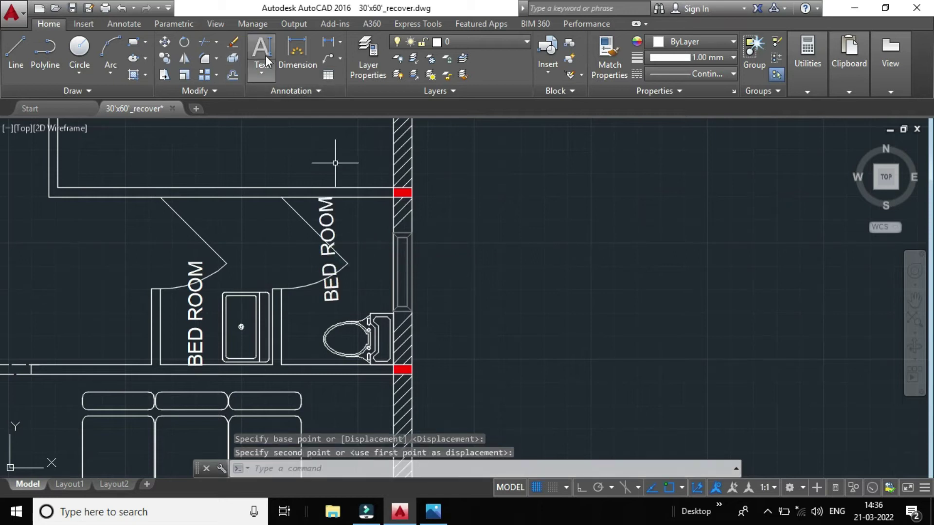
Move the right BED ROOM label with M so it sits just above the WC
left_click(331, 237)
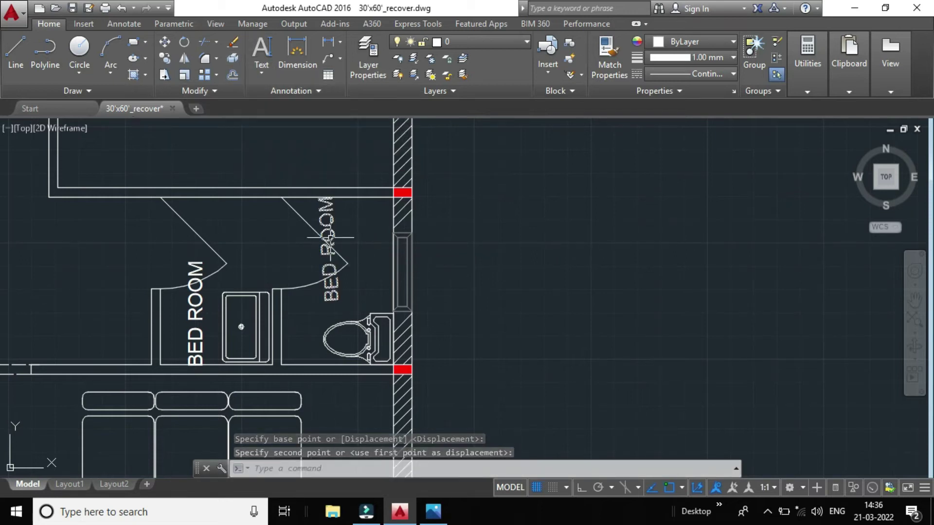
type("m")
key("space")
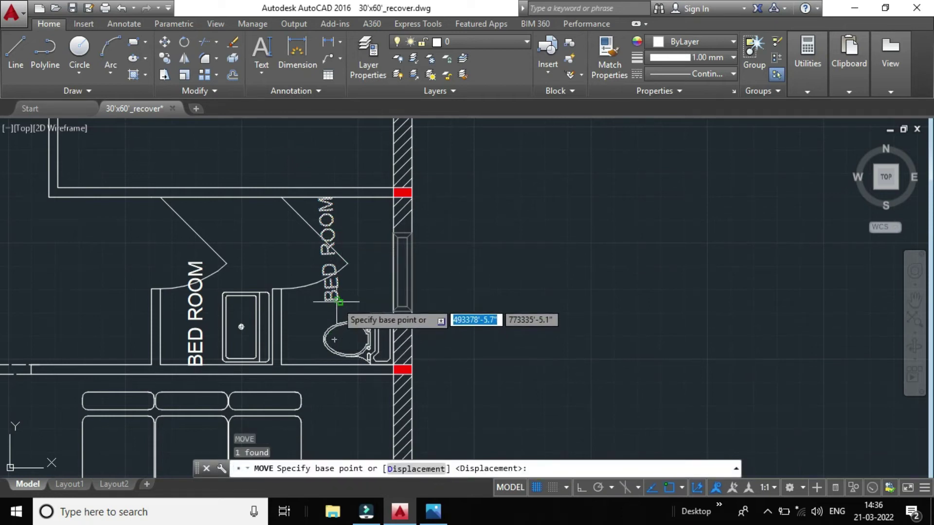
left_click(337, 303)
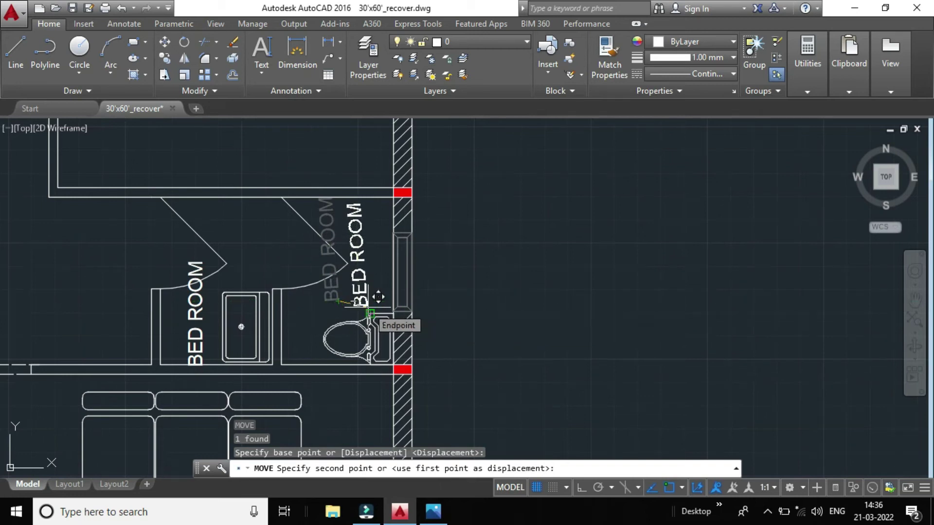
left_click(379, 297)
scroll(376, 305, "down", 2)
scroll(374, 305, "down", 2)
scroll(375, 305, "down", 2)
scroll(375, 305, "up", 2)
scroll(375, 305, "down", 2)
scroll(385, 299, "up", 4)
middle_click_drag(427, 202, 444, 418)
scroll(424, 338, "up", 2)
scroll(430, 324, "down", 2)
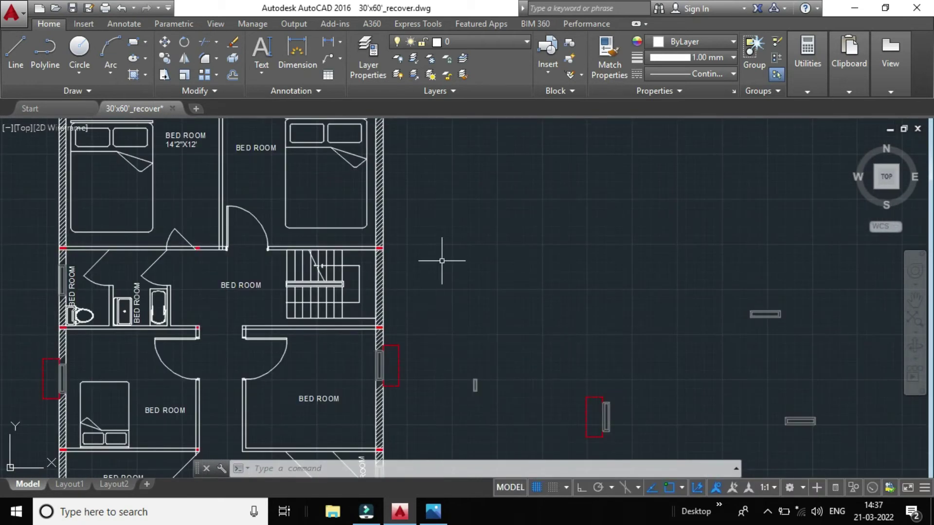
middle_click_drag(438, 261, 453, 424)
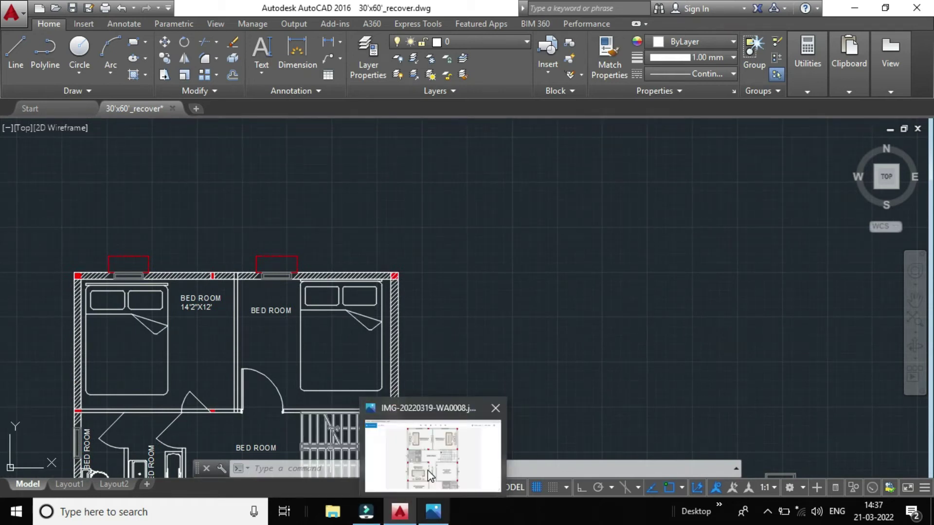
mouse_move(433, 511)
left_click(428, 470)
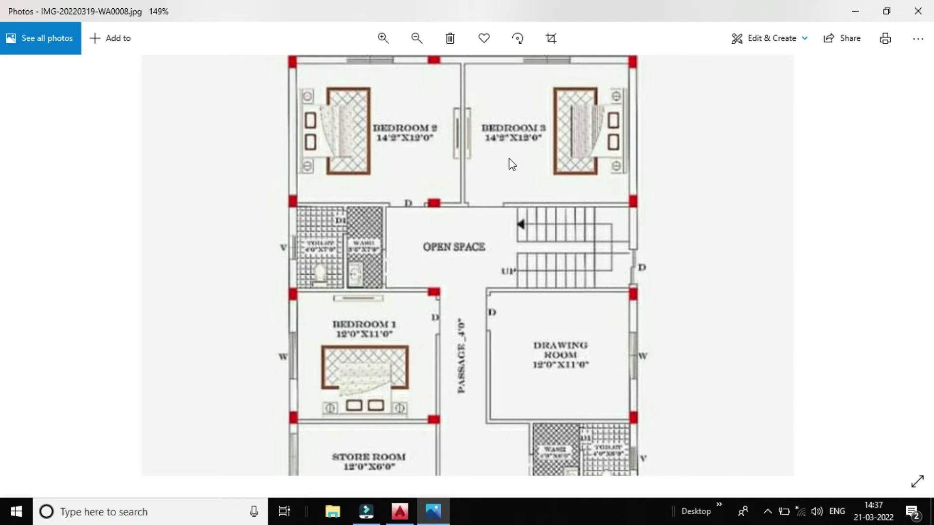
scroll(509, 160, "up", 1)
scroll(509, 159, "down", 1)
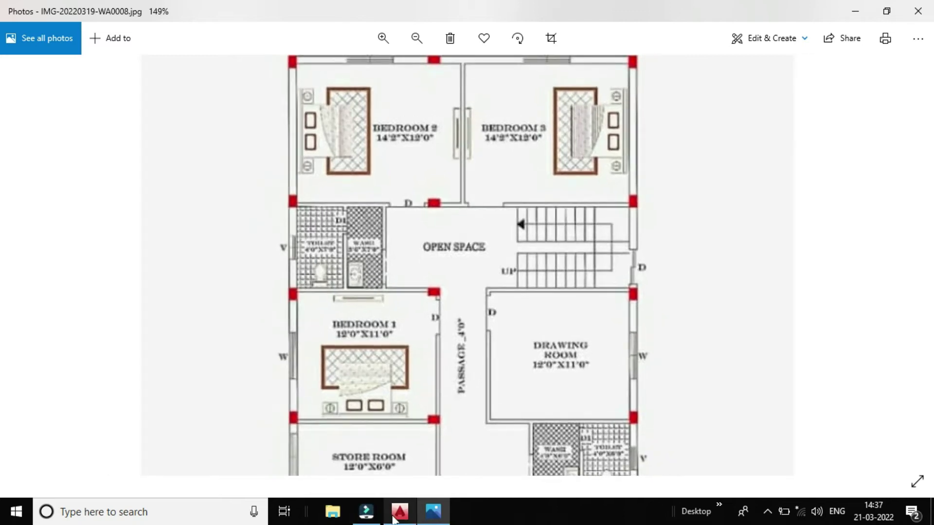
mouse_move(399, 512)
left_click(395, 462)
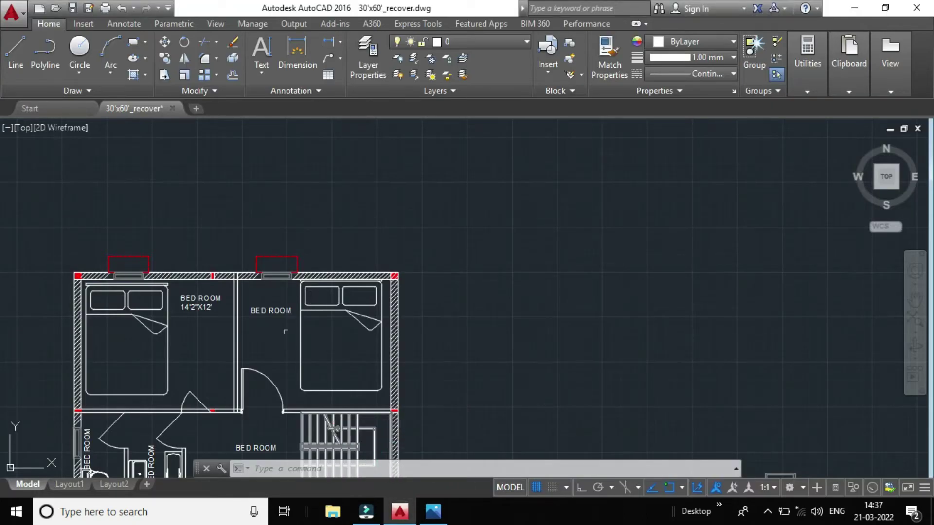
Open the top-right bedroom's BED ROOM label for editing, check its options, then reselect it
scroll(260, 322, "up", 2)
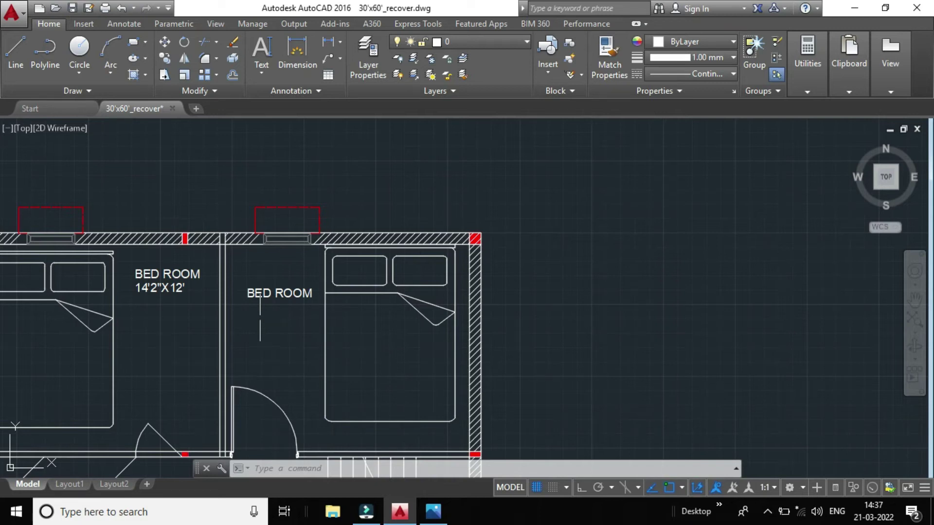
left_click(249, 295)
double_click(271, 296)
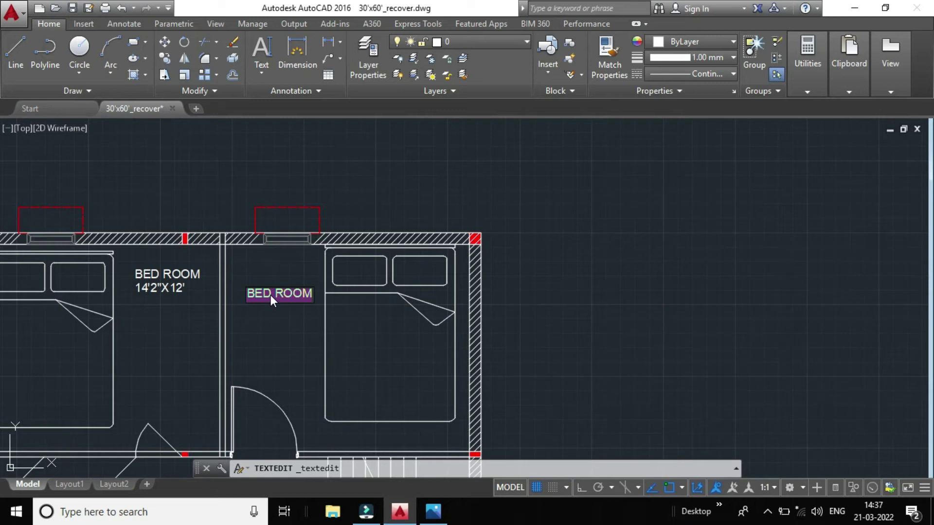
key("Escape")
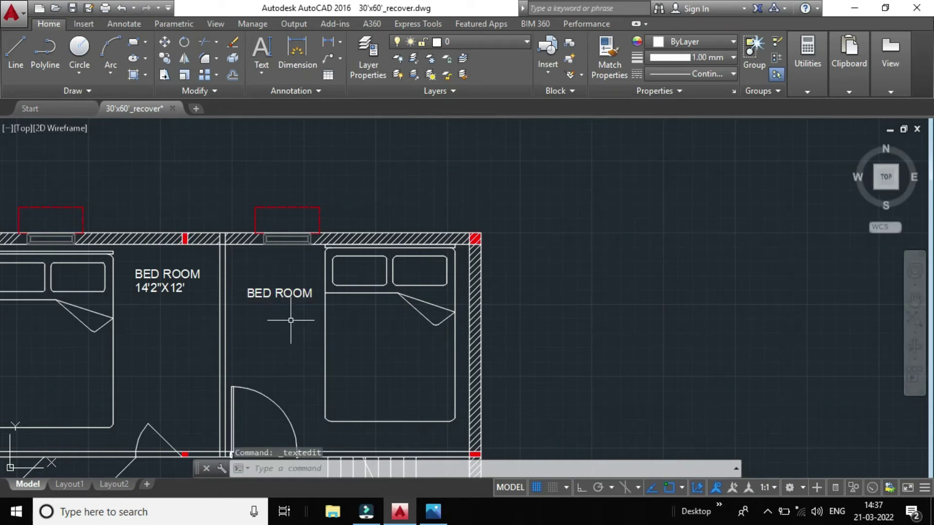
left_click(279, 294)
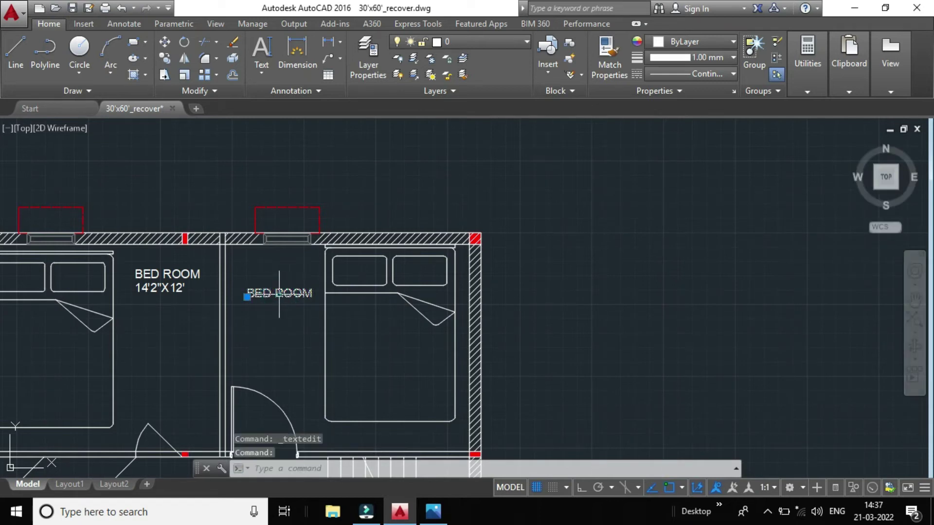
double_click(279, 294)
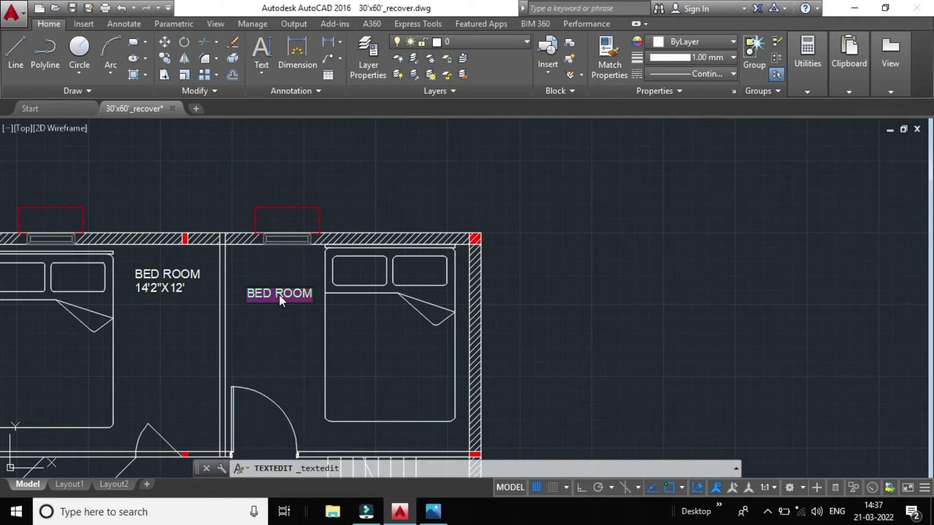
right_click(280, 295)
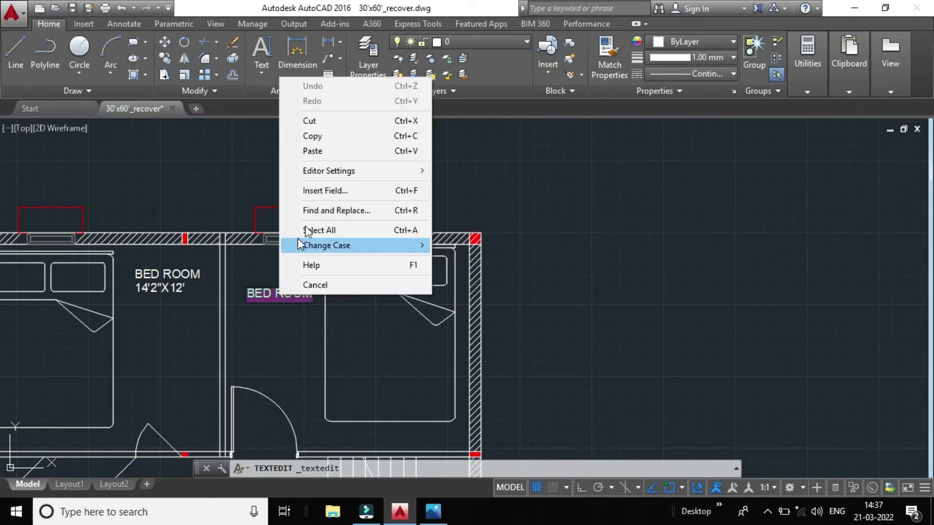
left_click(265, 266)
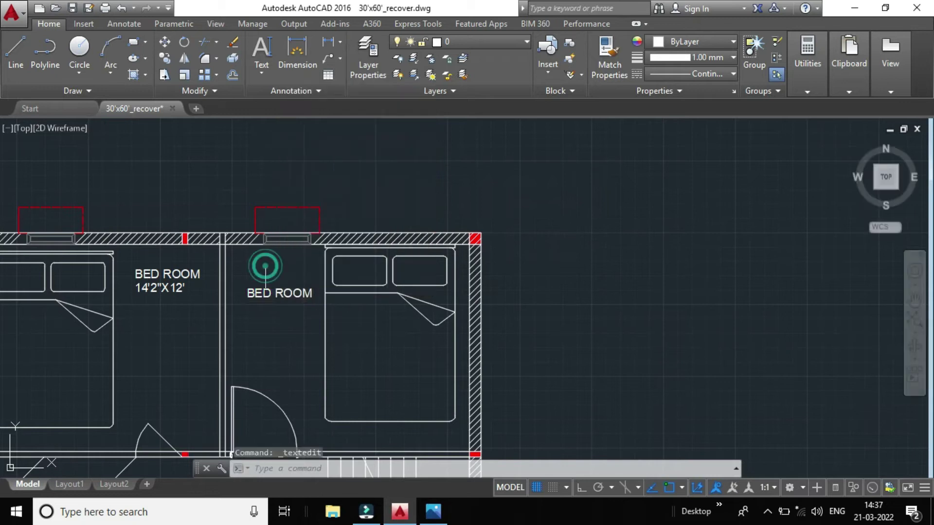
left_click(288, 292)
left_click(250, 293)
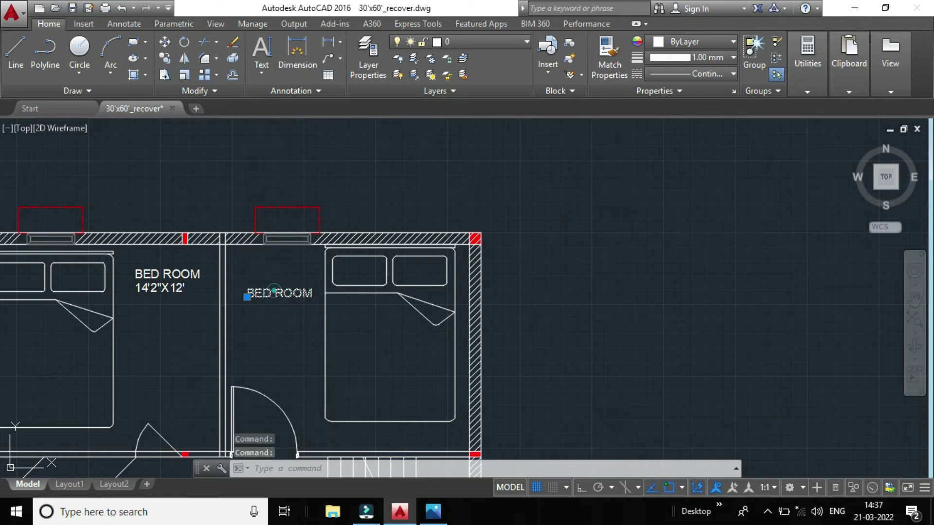
Delete the label's old text and retype it as BED ROOM
double_click(274, 292)
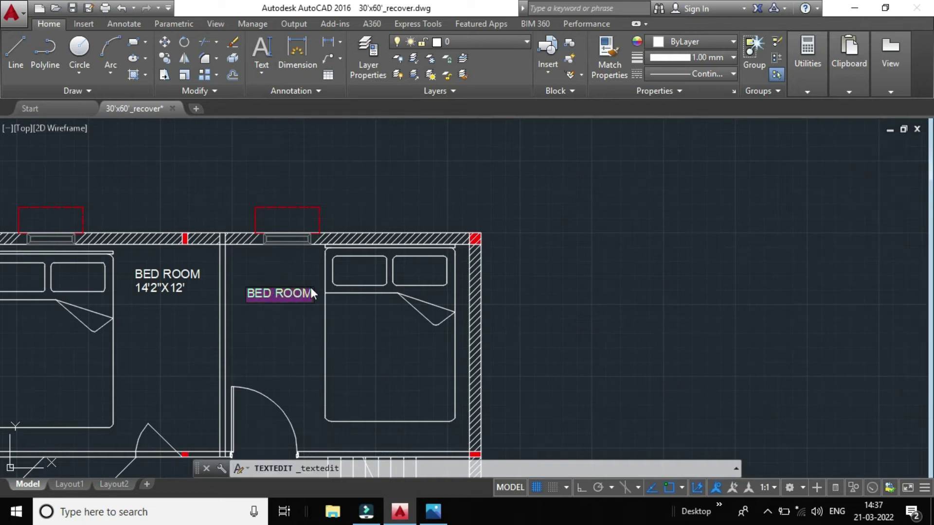
key("Delete")
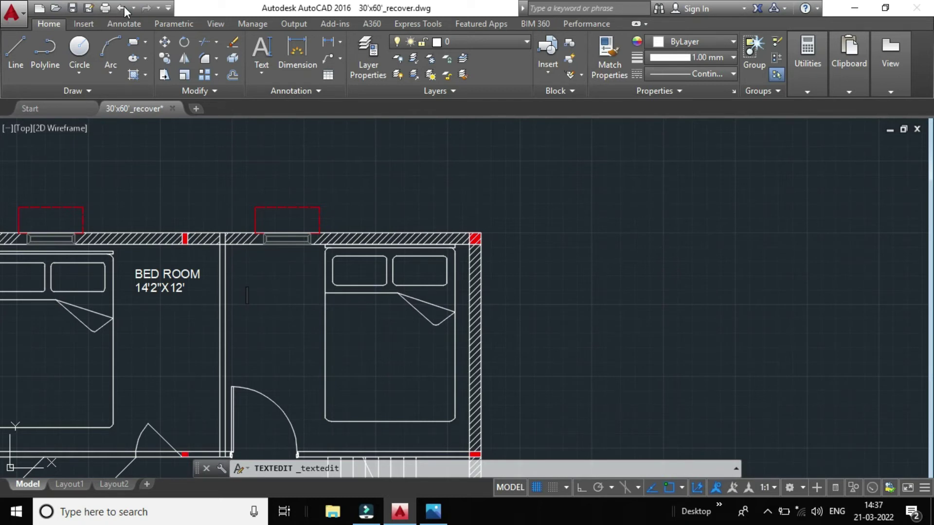
type("BED")
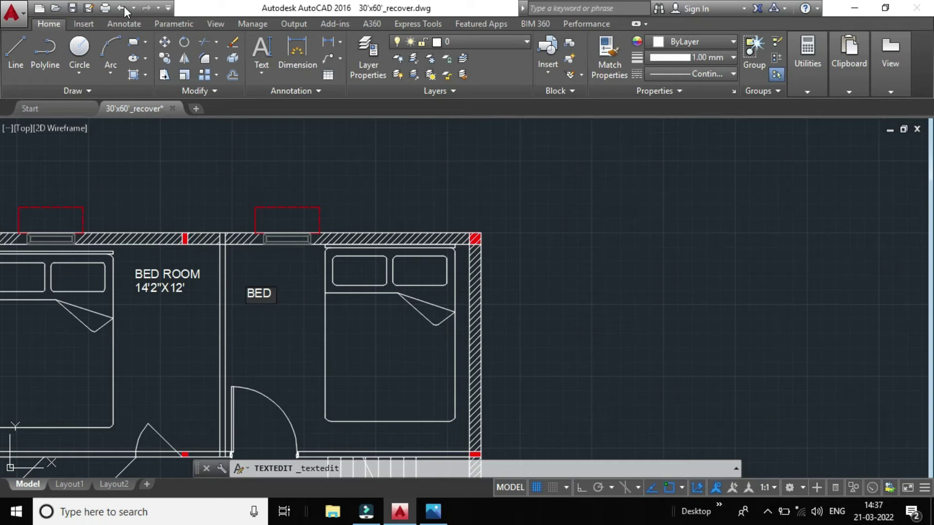
type(" ROOM")
key("Escape")
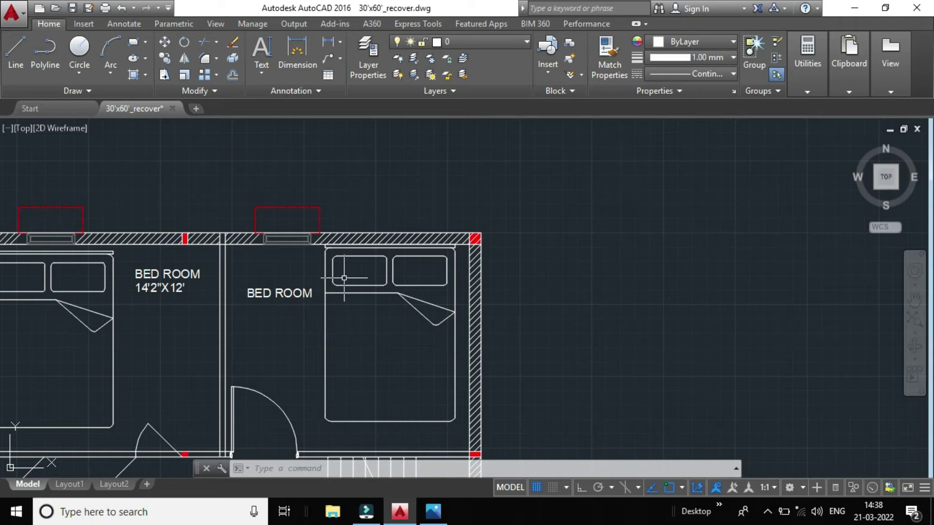
Reopen the BED ROOM label and place the cursor at its end, leaving without changes
left_click(310, 291)
double_click(310, 291)
left_click(312, 291)
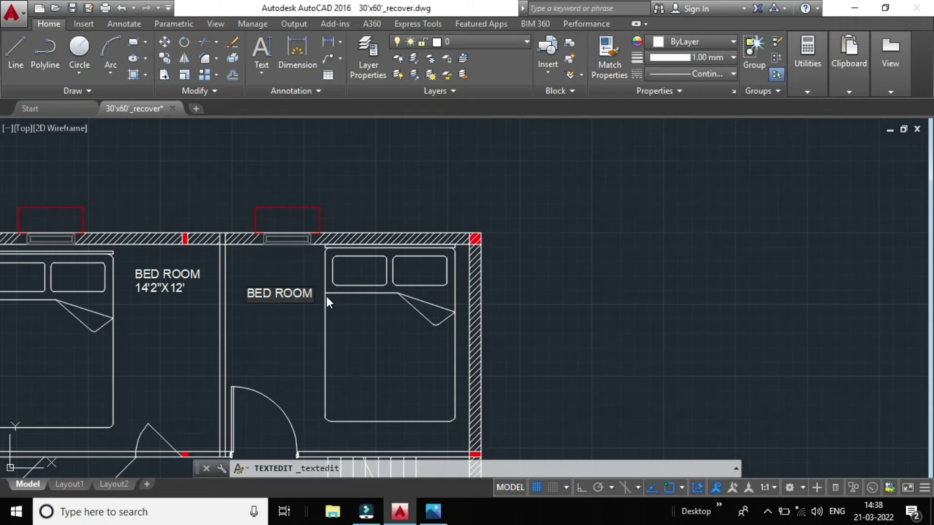
left_click(326, 297)
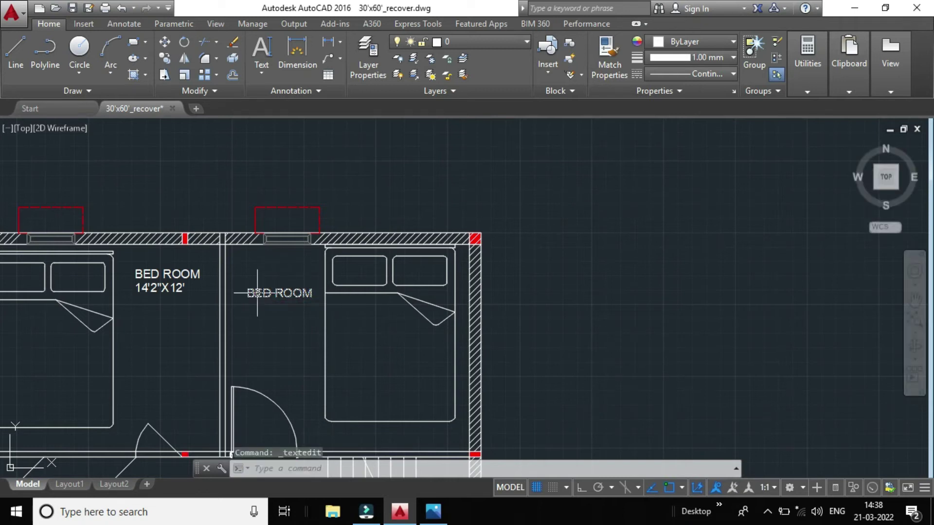
left_click(317, 292)
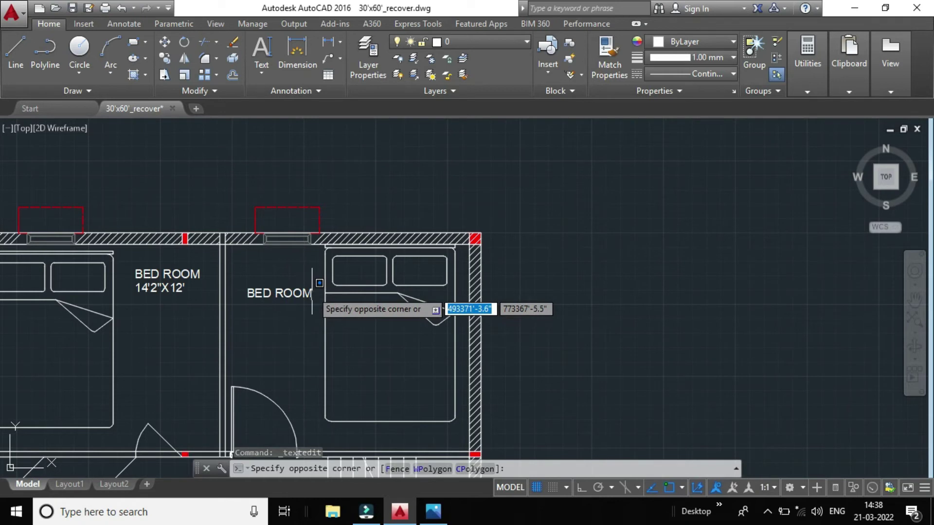
left_click(312, 294)
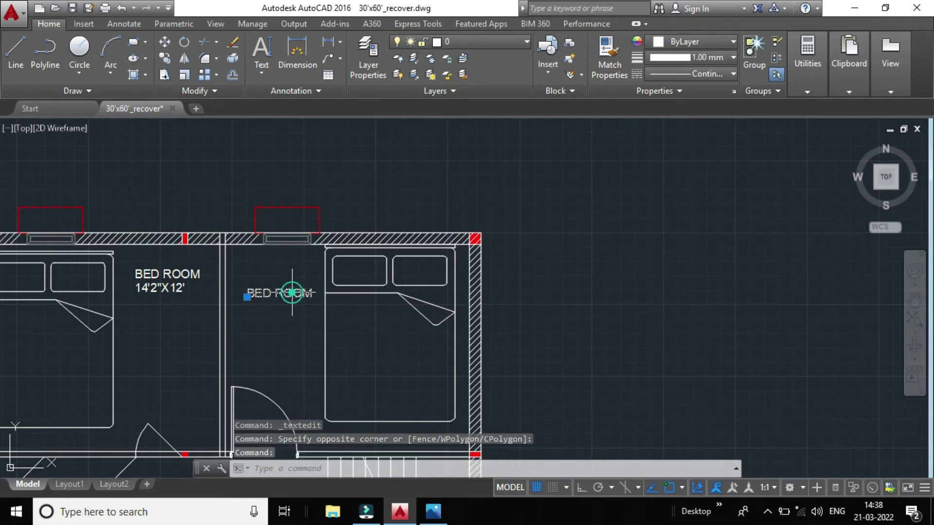
Append the size 12'X to the BED ROOM label, correcting typos along the way
left_click(247, 295)
double_click(292, 294)
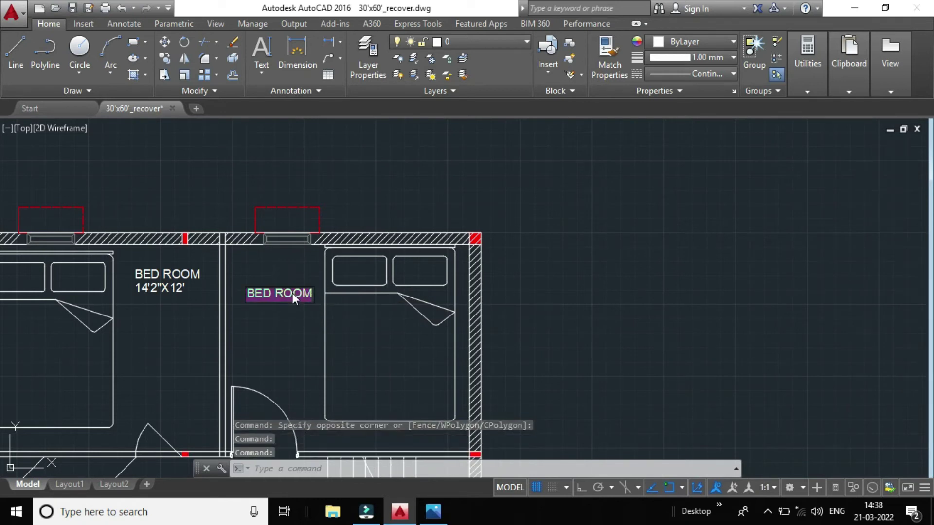
left_click(308, 291)
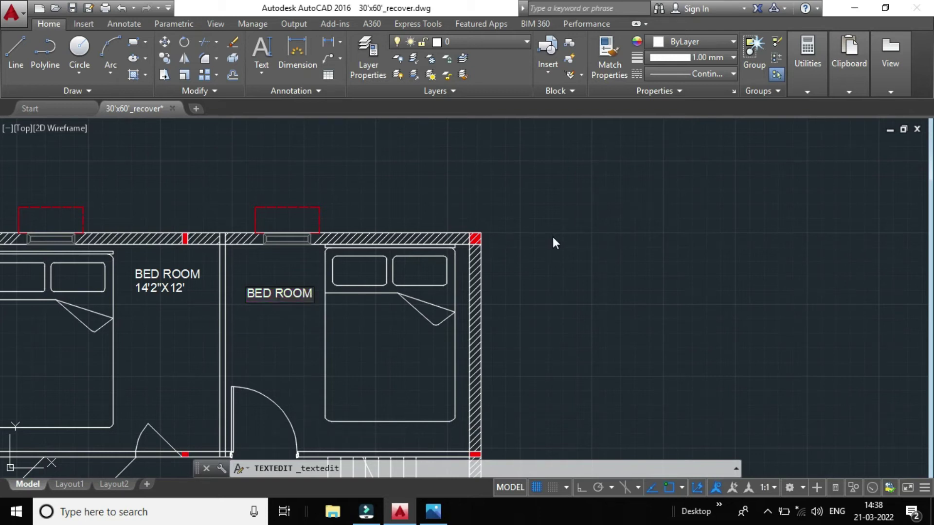
type("3")
key("BackSpace")
type("12]")
key("BackSpace")
type("'")
type("X")
mouse_move(433, 511)
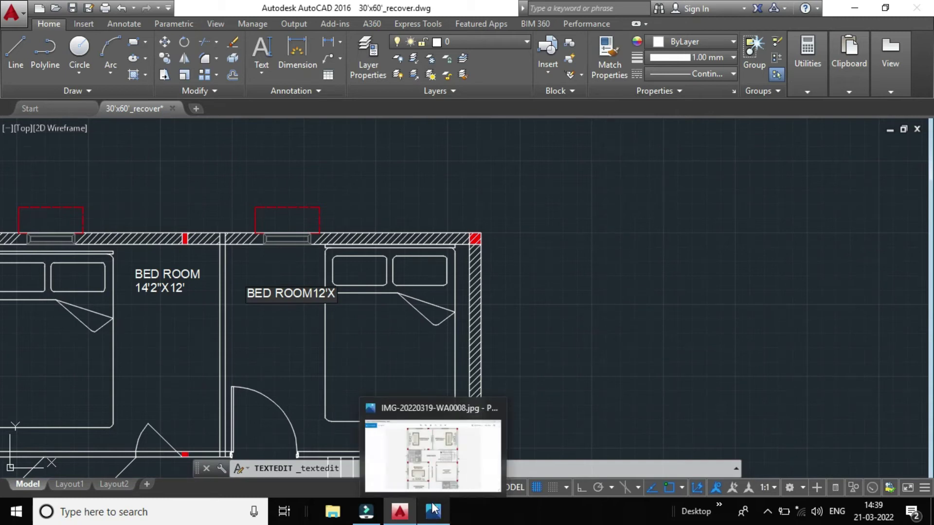
Compare bedroom sizes against the reference floor plan photo, then return to the AutoCAD drawing
left_click(430, 469)
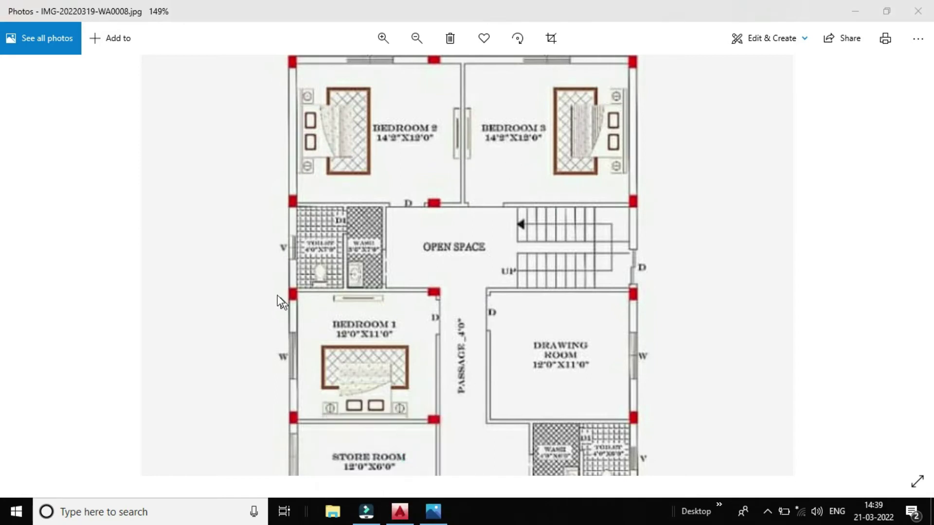
mouse_move(399, 512)
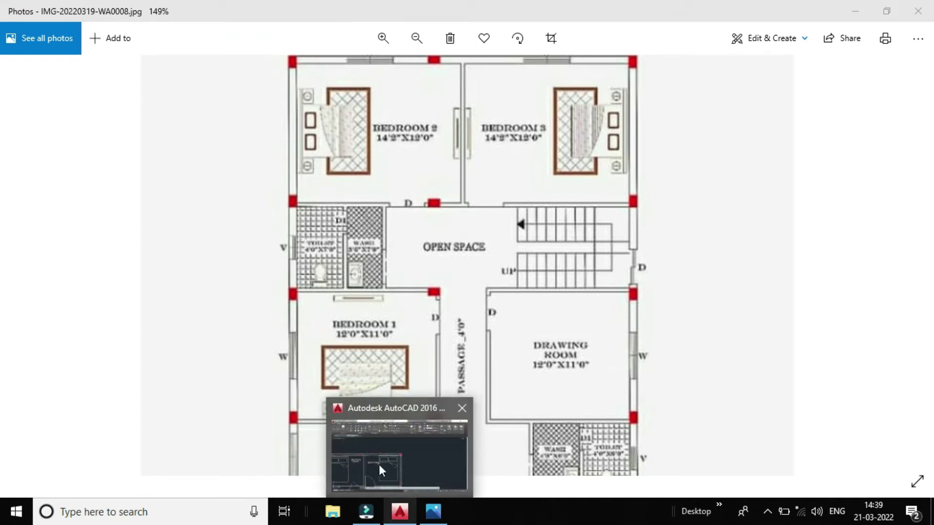
left_click(379, 465)
scroll(340, 334, "up", 2)
scroll(321, 307, "down", 2)
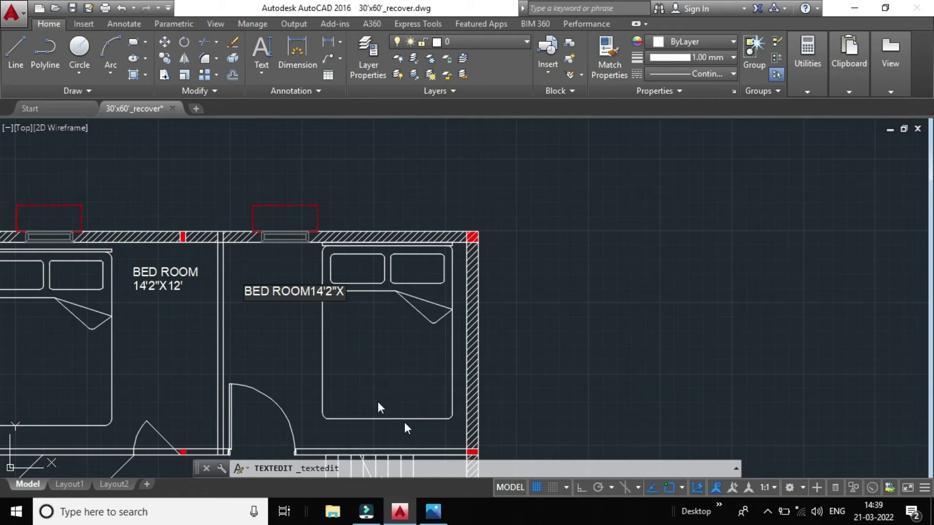
Finish the label text as BED ROOM14'2"X2' and close the text editor
type("2")
key("BackSpace")
type("2'")
left_click(310, 292)
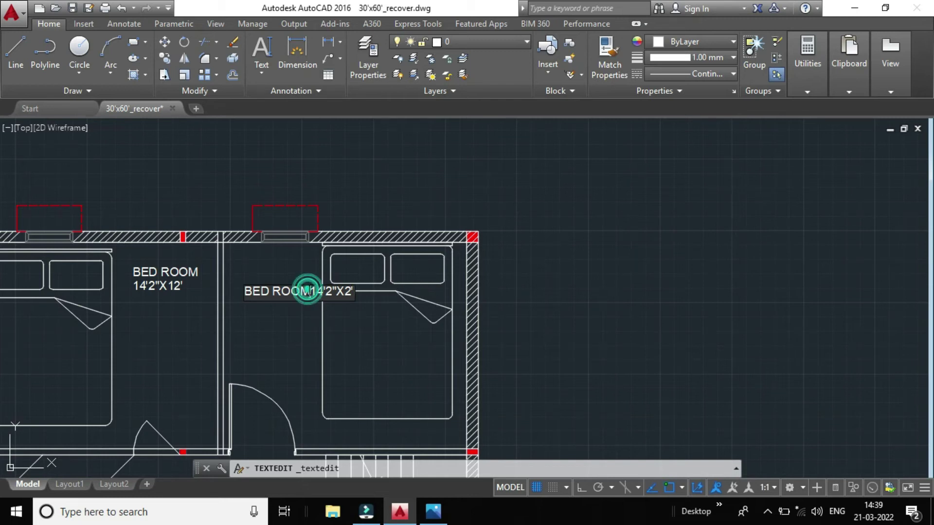
left_click(378, 298)
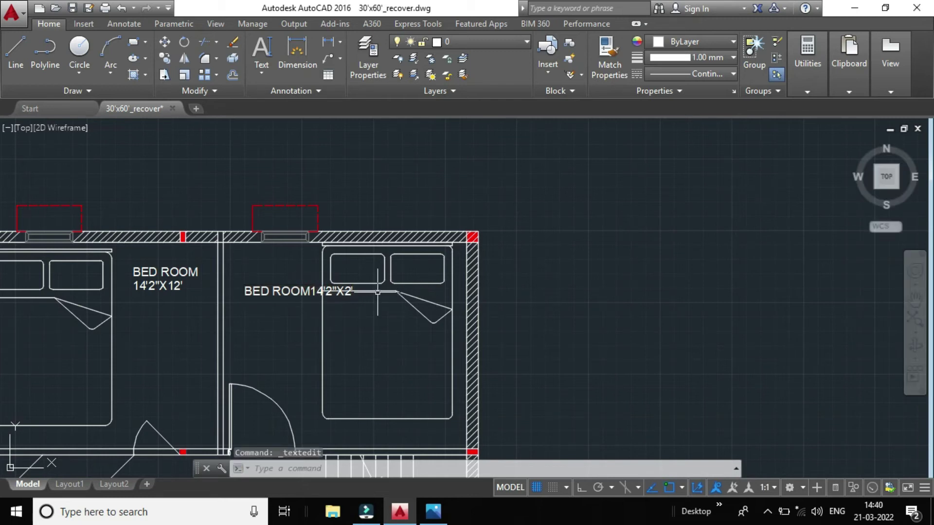
Move the label beside the room's left wall, then lower in the room
left_click(253, 291)
left_click(164, 45)
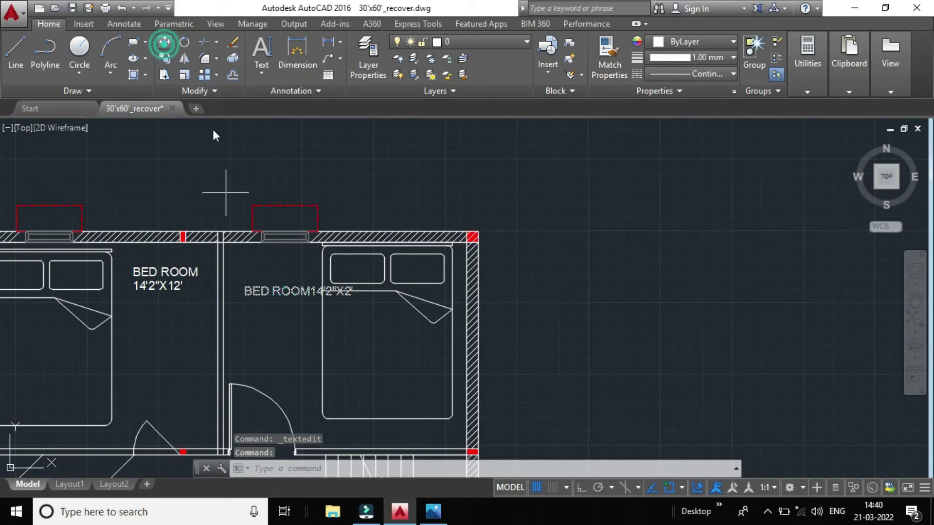
left_click(254, 288)
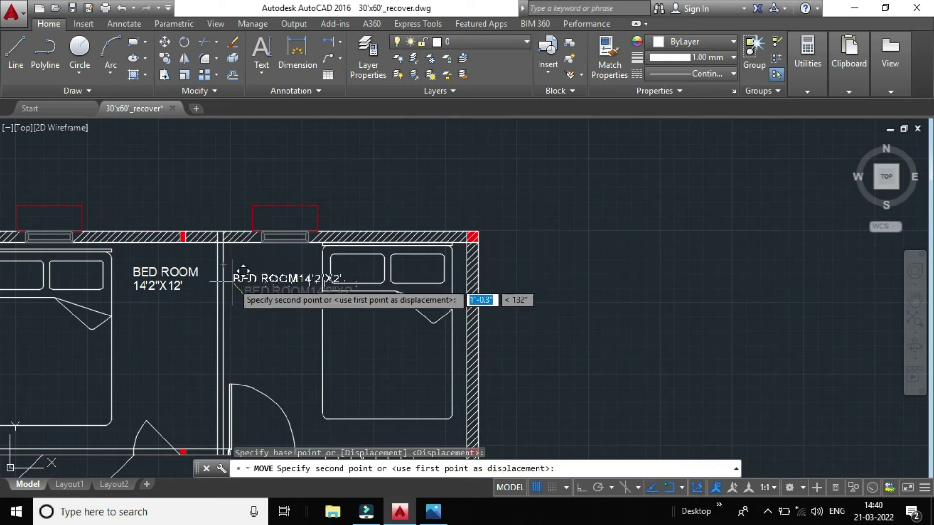
left_click(234, 278)
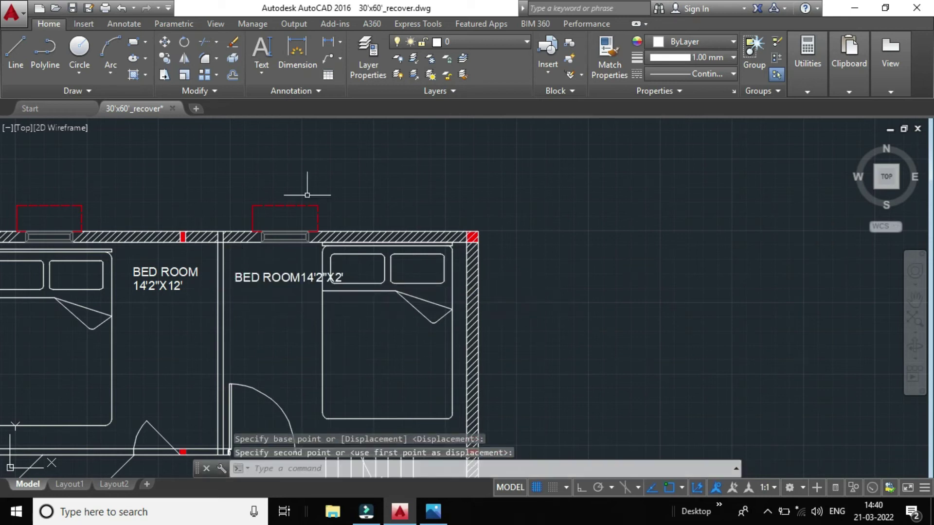
left_click(249, 285)
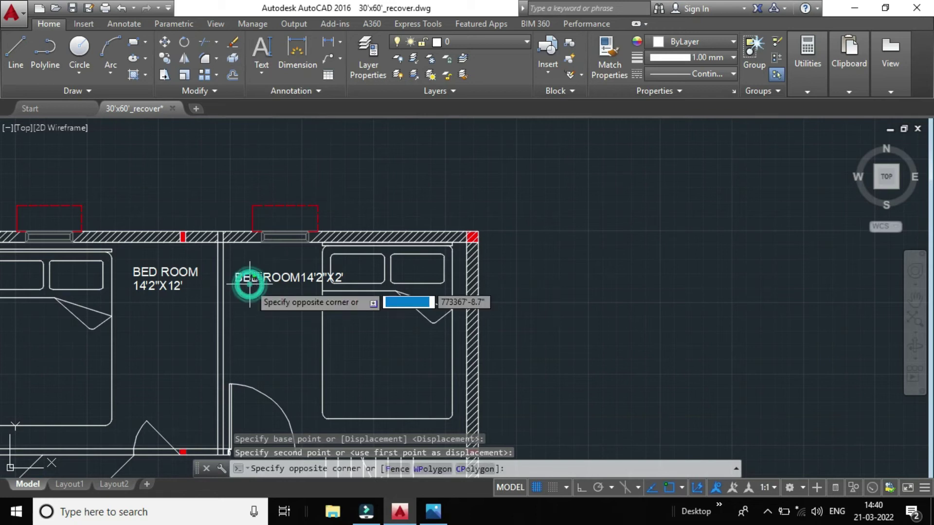
left_click(246, 276)
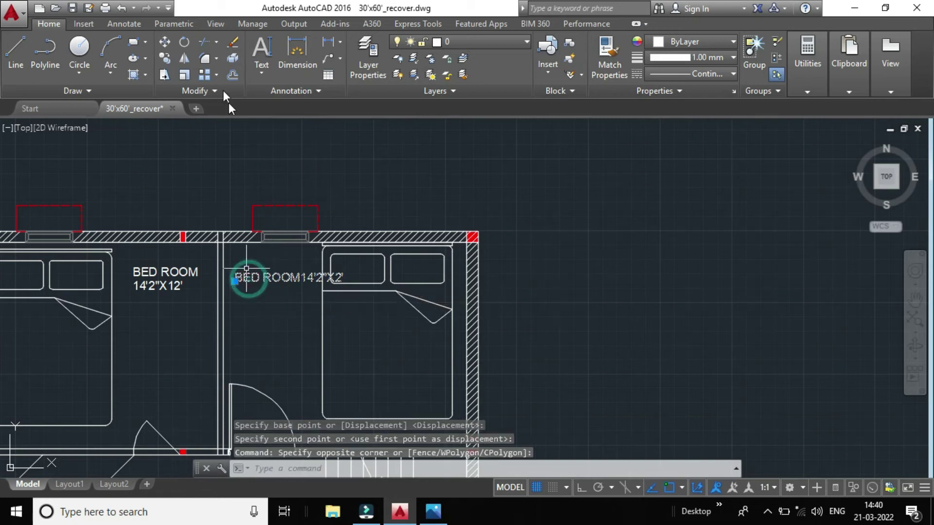
left_click(166, 42)
left_click(266, 274)
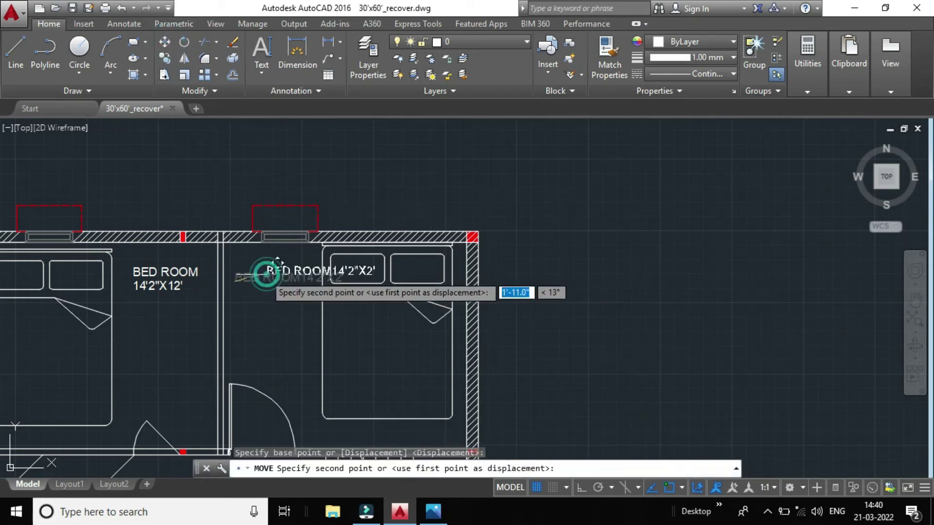
left_click(245, 340)
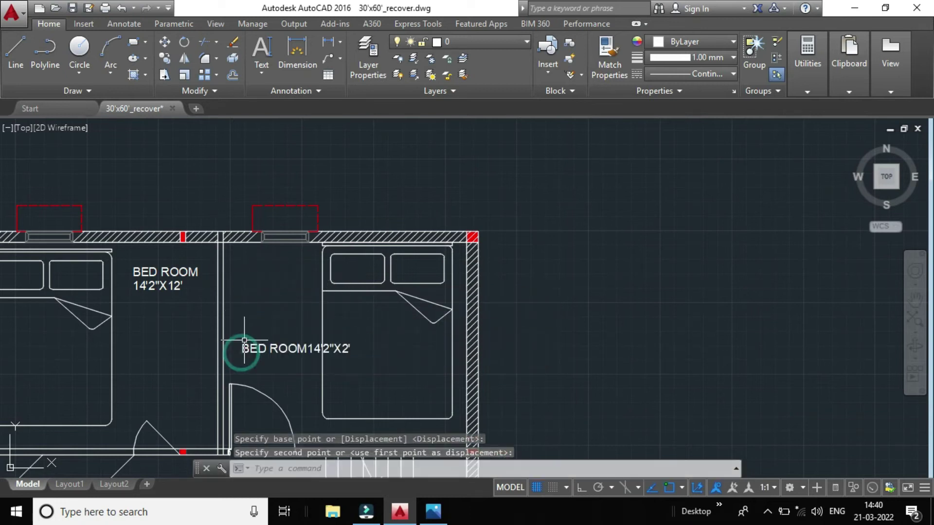
Rotate the label 90° about its start point so it runs vertically
left_click(271, 343)
left_click(183, 42)
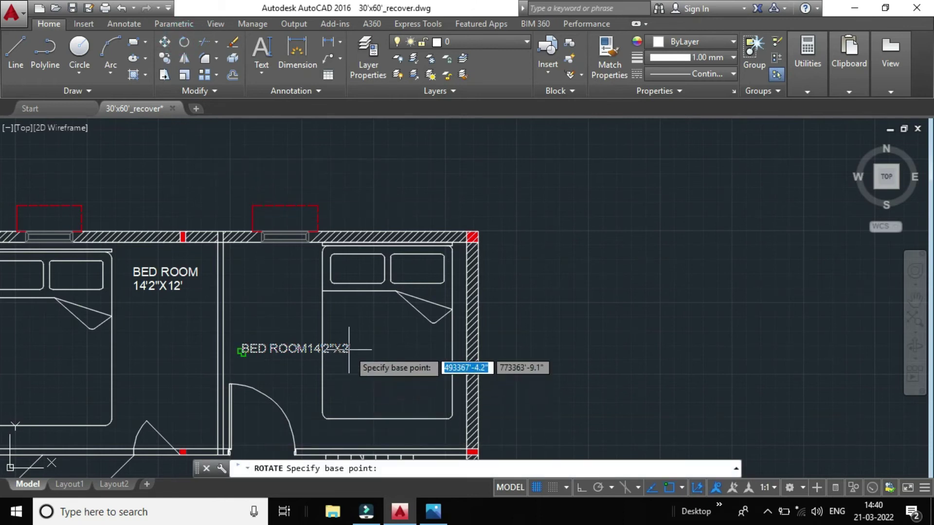
left_click(241, 353)
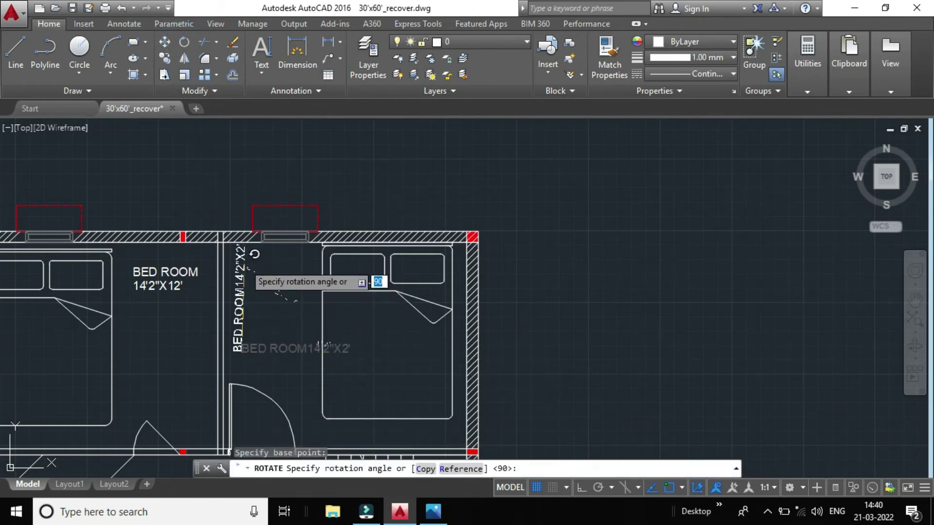
left_click(239, 257)
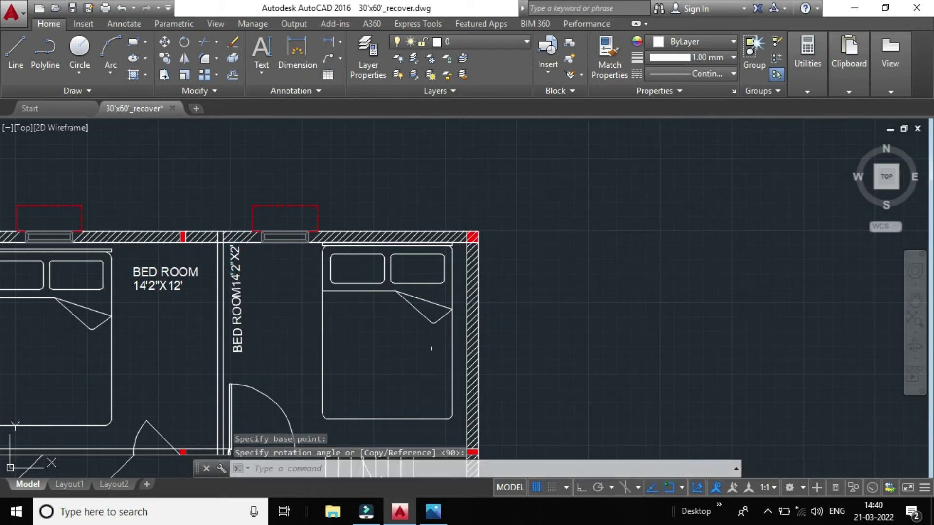
Zoom out and open the screen recorder's window from the system tray
scroll(488, 414, "down", 2)
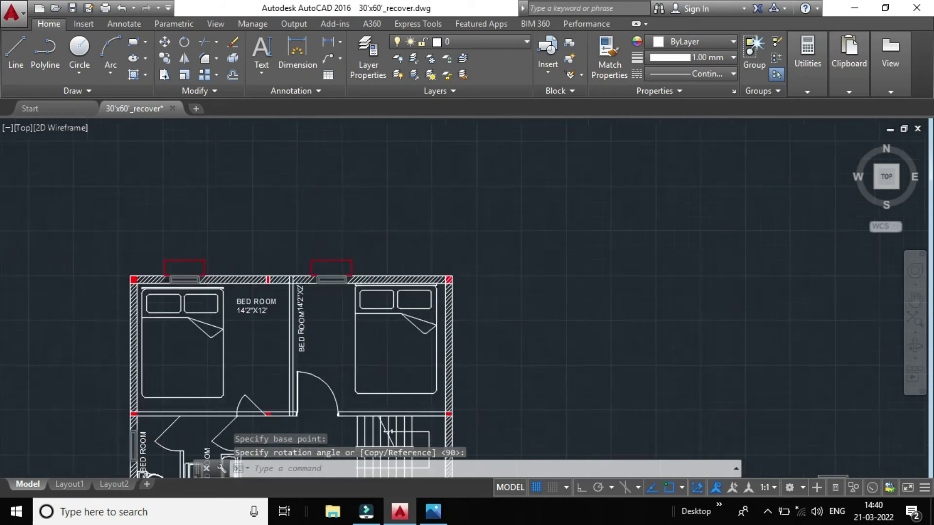
scroll(488, 414, "down", 3)
left_click(767, 514)
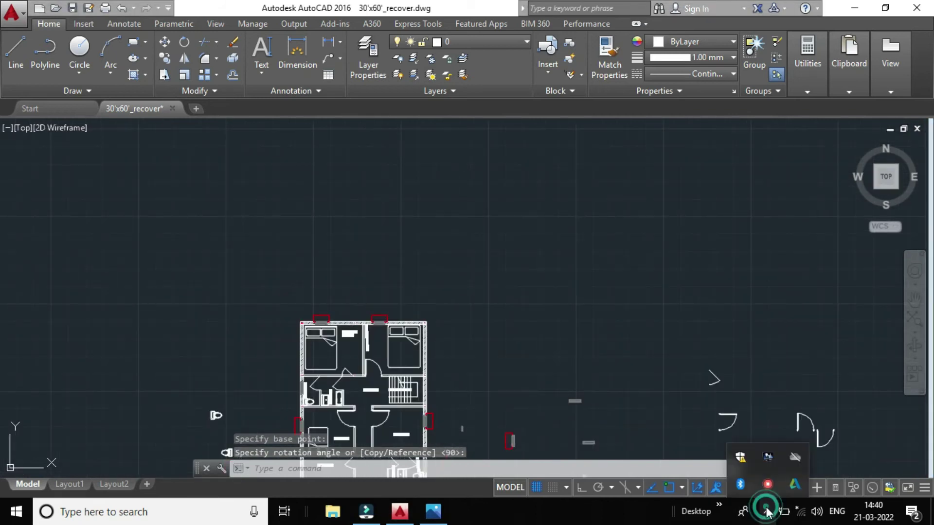
right_click(766, 488)
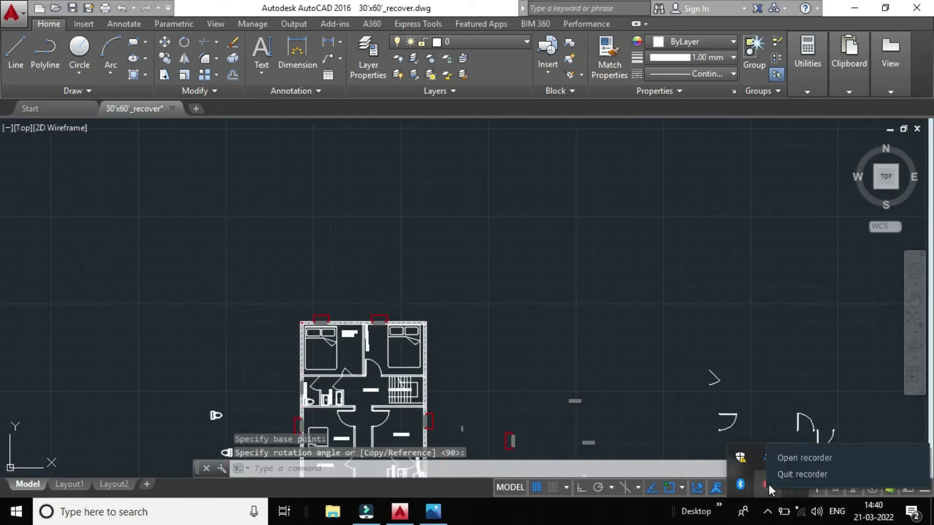
left_click(801, 459)
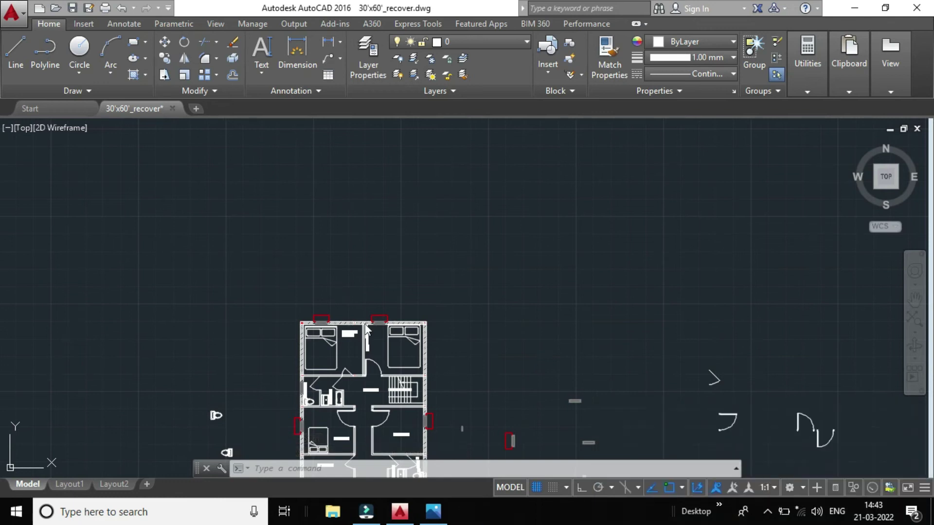
Pan and zoom to the bottom room beside the stairs
scroll(366, 329, "up", 6)
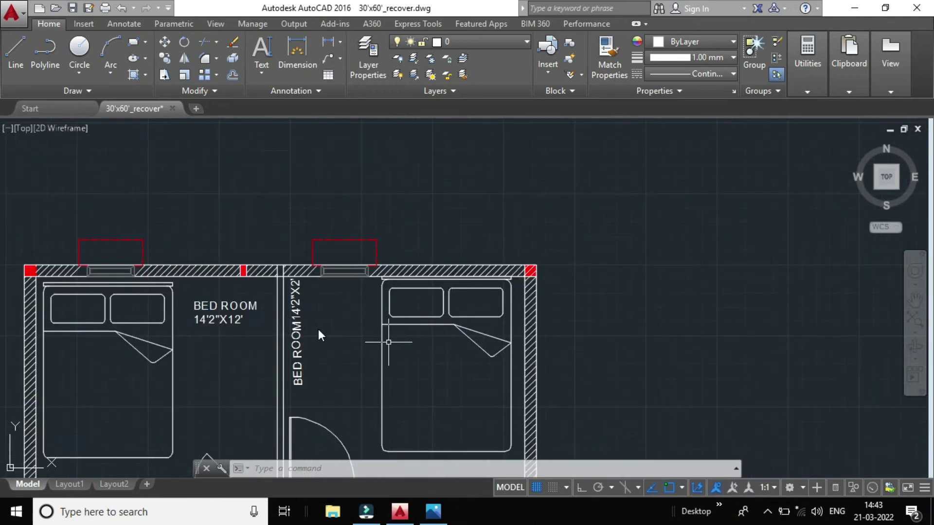
scroll(319, 329, "up", 2)
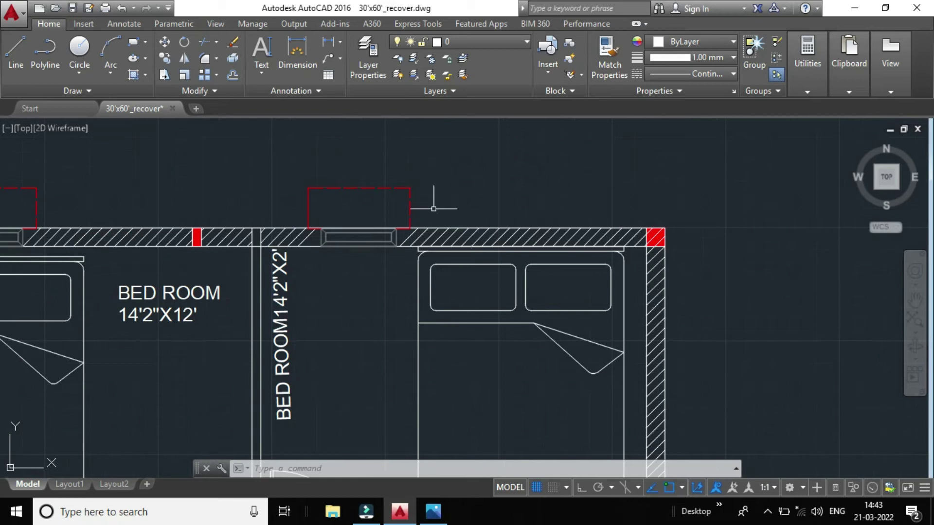
scroll(372, 222, "down", 2)
middle_click_drag(363, 300, 470, 155)
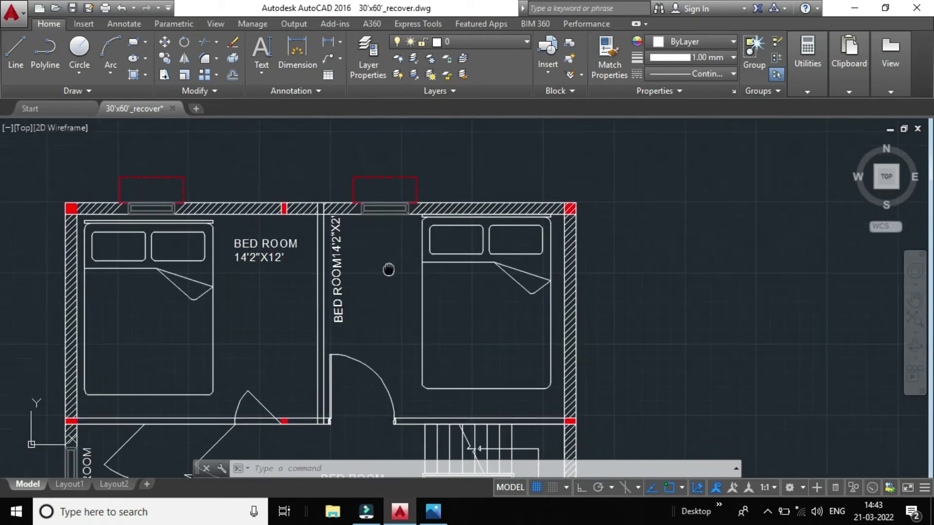
scroll(470, 154, "down", 2)
middle_click_drag(464, 193, 409, 170)
scroll(410, 170, "down", 2)
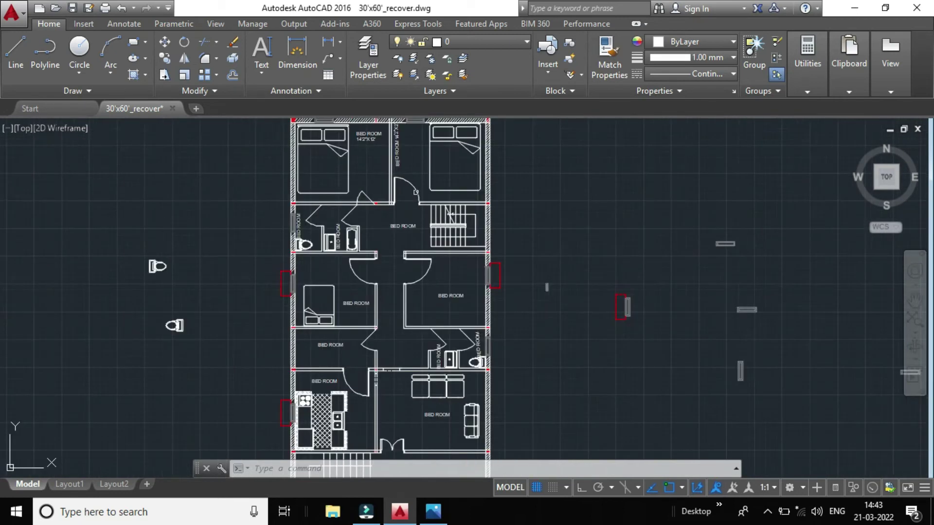
middle_click_drag(441, 292, 441, 224)
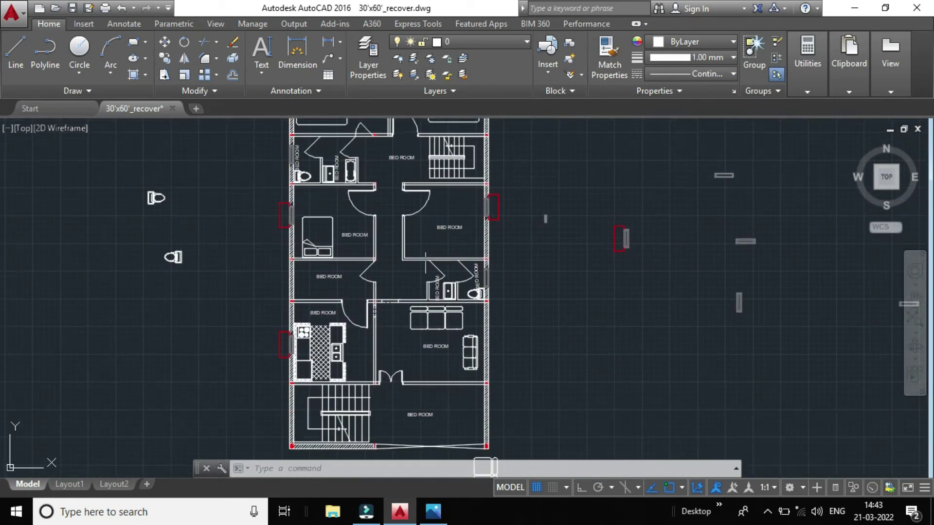
middle_click_drag(455, 406, 457, 369)
scroll(457, 369, "up", 2)
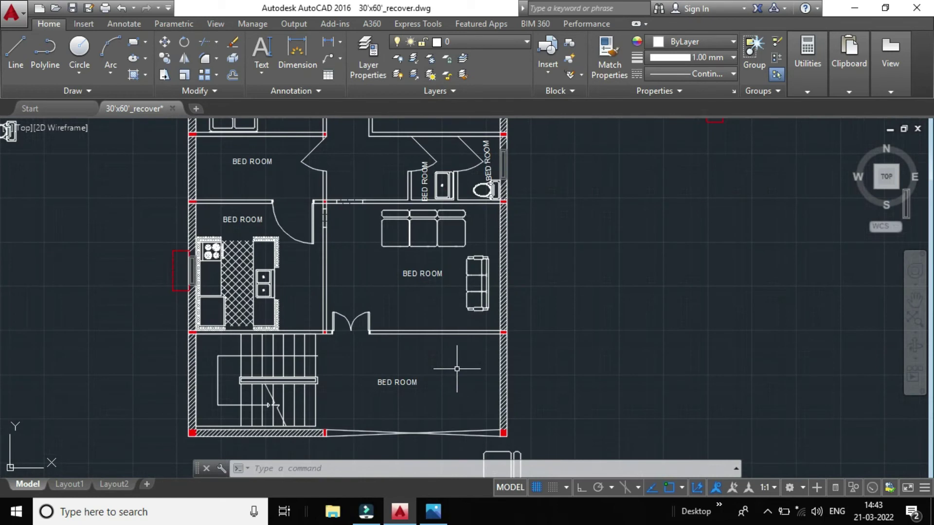
scroll(474, 340, "up", 1)
scroll(408, 344, "up", 2)
Inspect the bottom room's BED ROOM label in the editor, then select and delete it
double_click(373, 342)
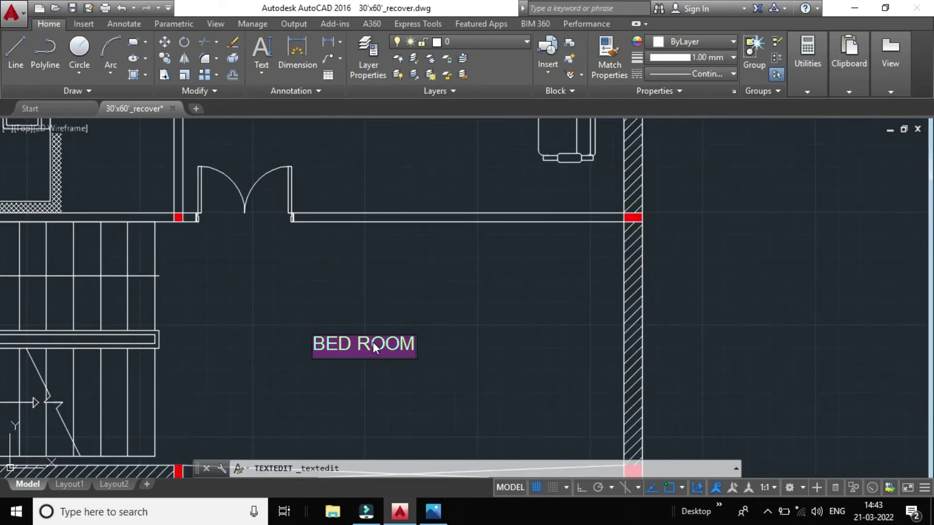
left_click(418, 343)
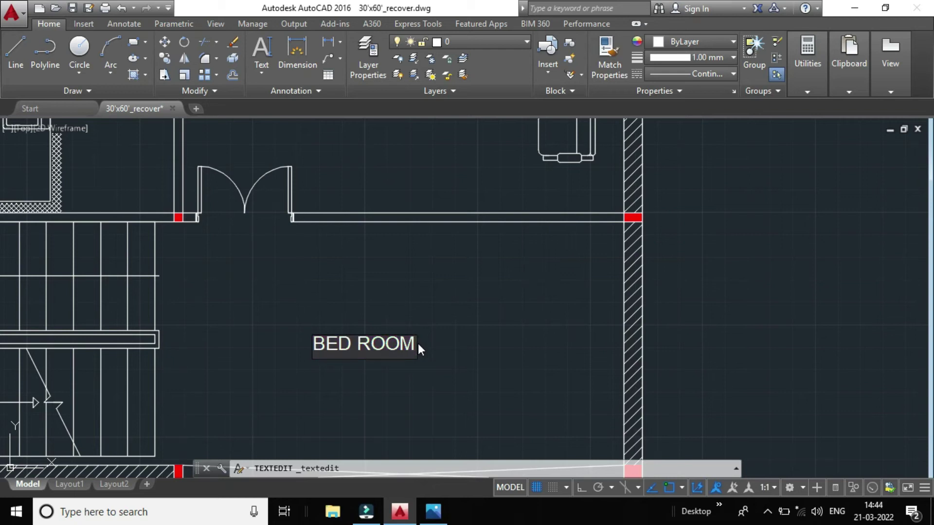
key("Escape")
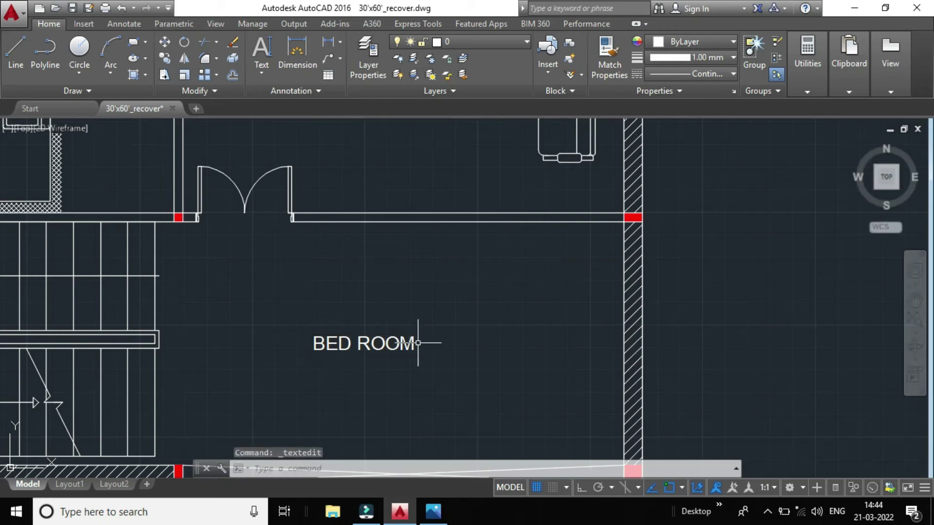
key("Escape")
left_click(364, 342)
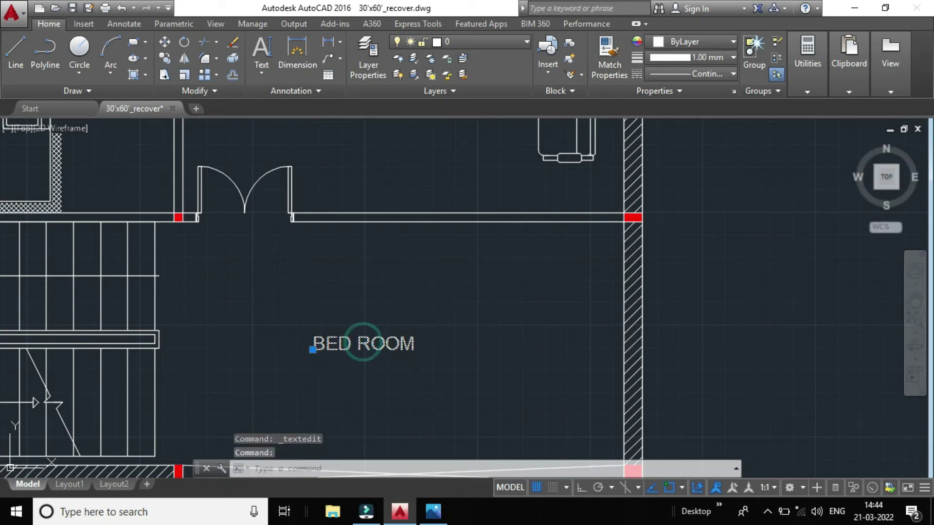
double_click(403, 344)
left_click(415, 344)
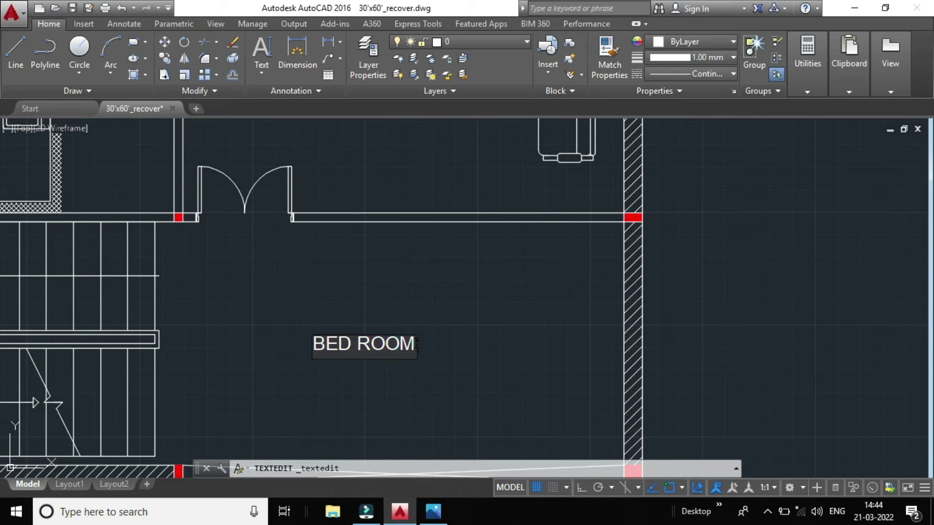
left_click(431, 344)
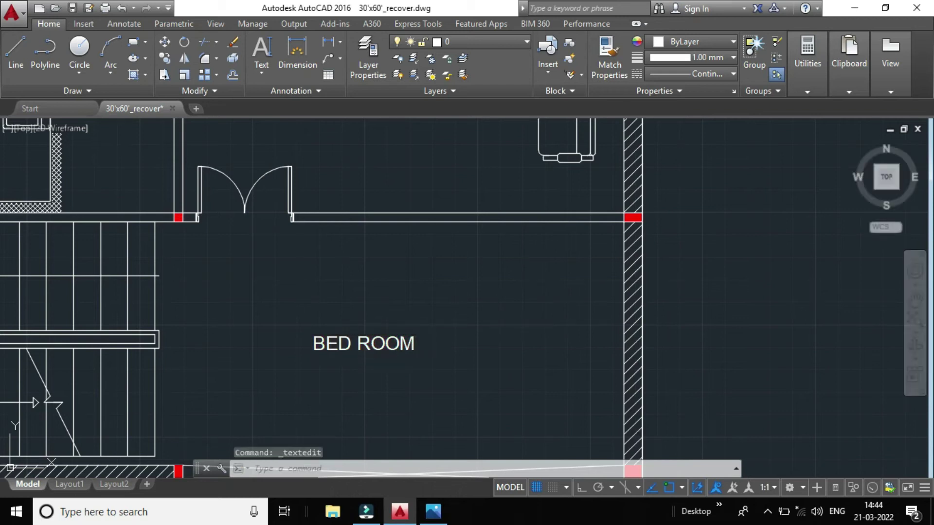
left_click(374, 338)
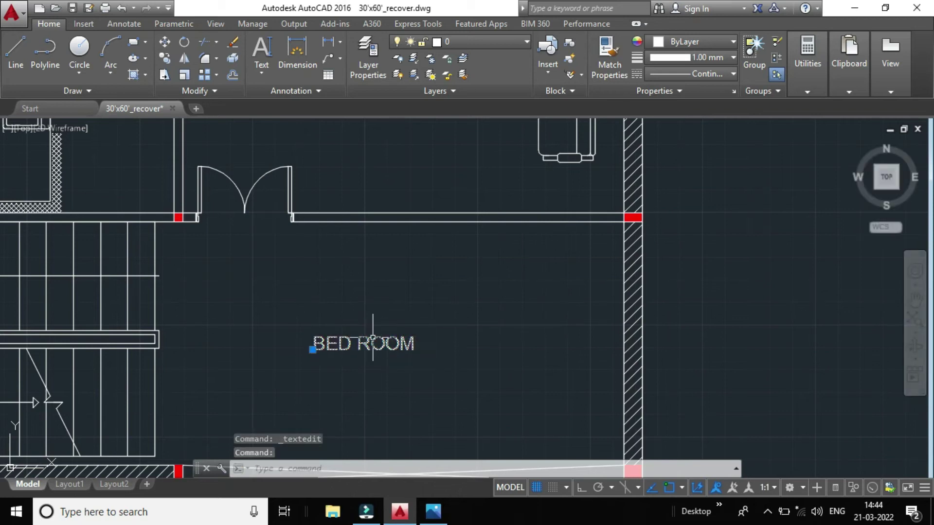
key("Delete")
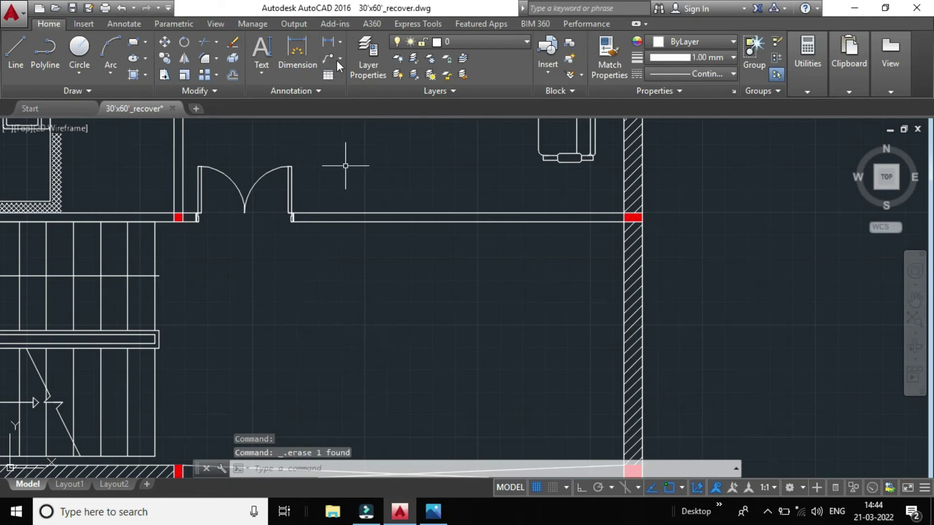
Draw a multiline text box in the bottom room and type PORCH in it
left_click(262, 72)
left_click(284, 104)
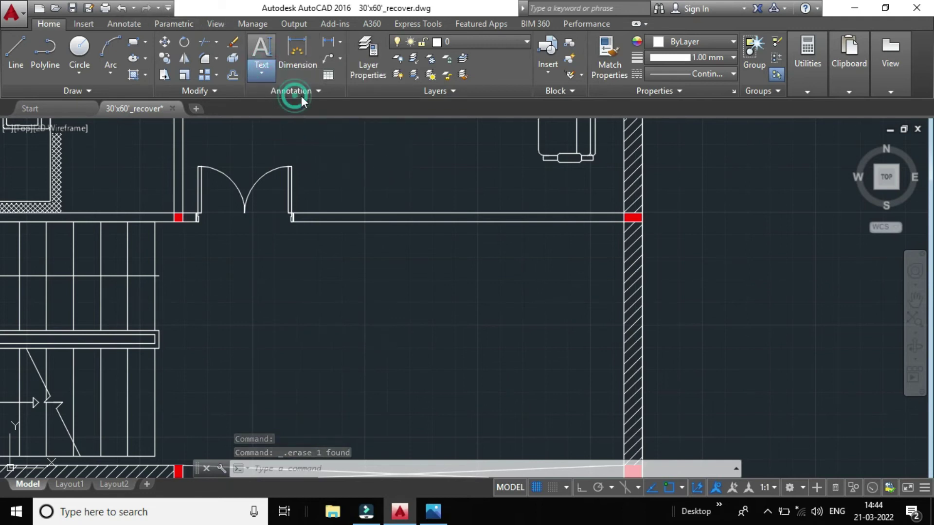
left_click(282, 316)
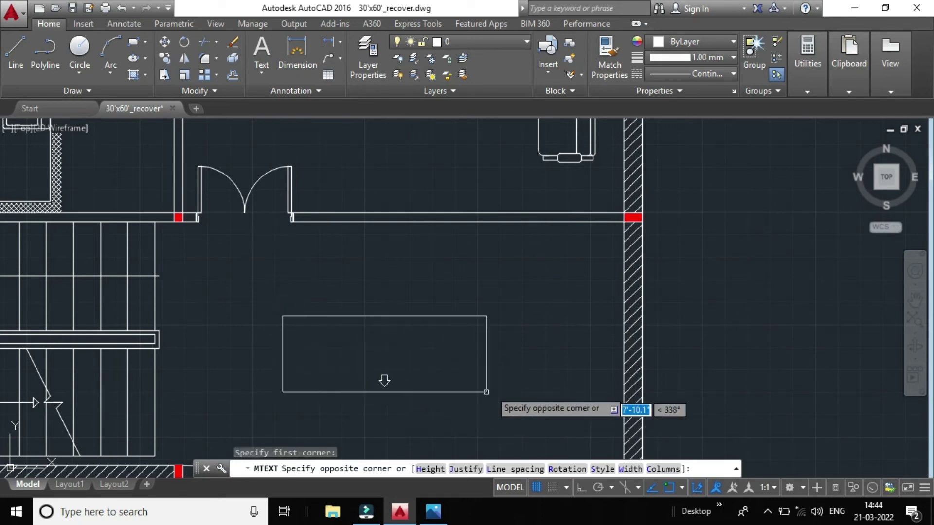
left_click(503, 353)
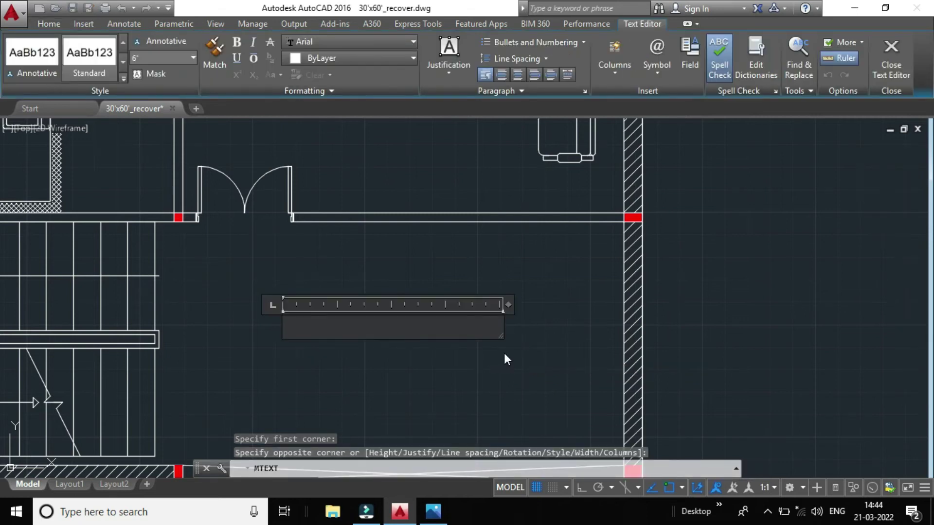
type("BED")
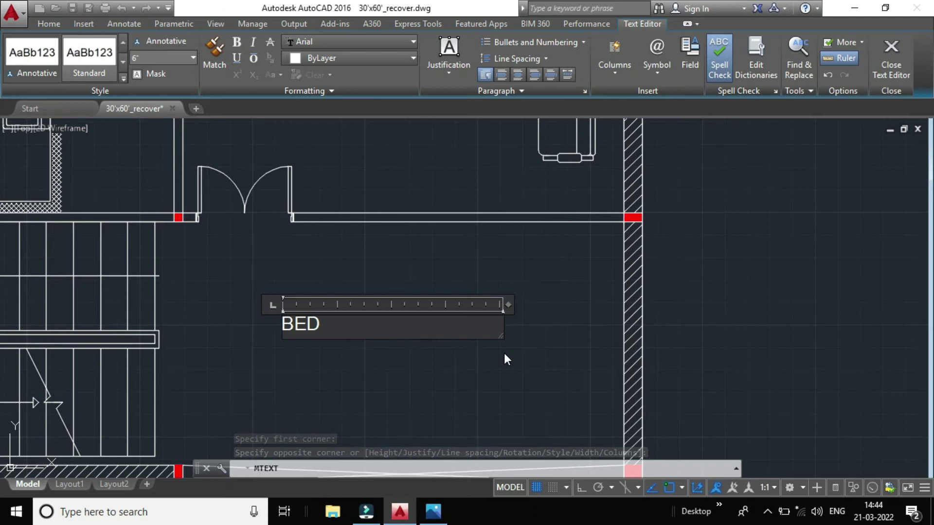
key("BackSpace")
key("BackSpace")
key("BackSpace")
type("PORCH")
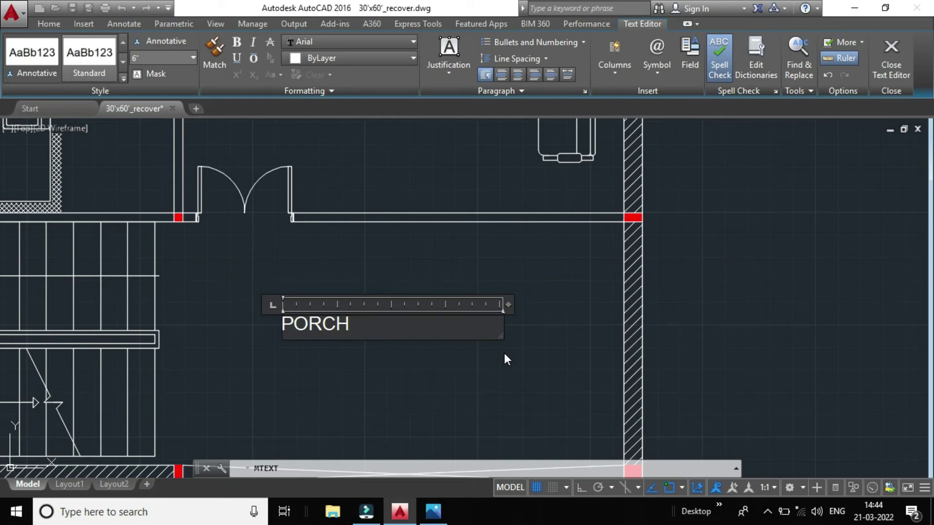
key("Return")
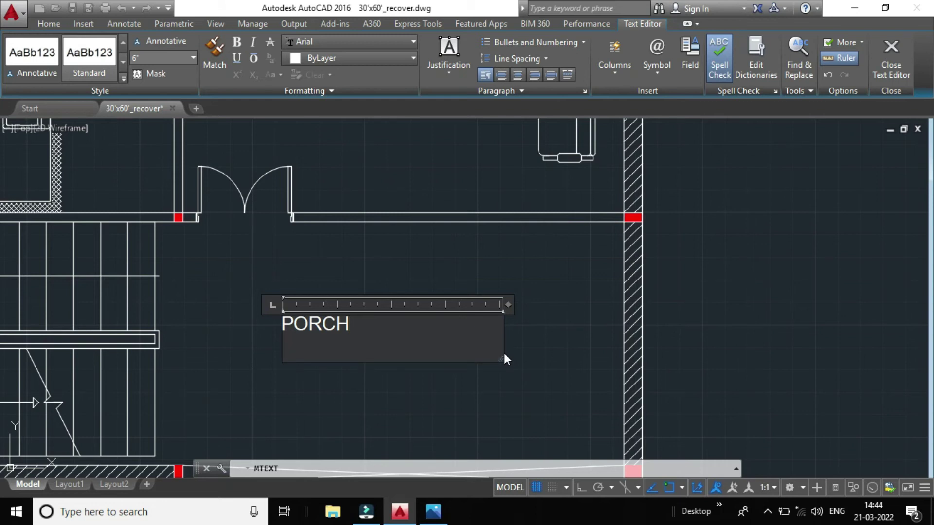
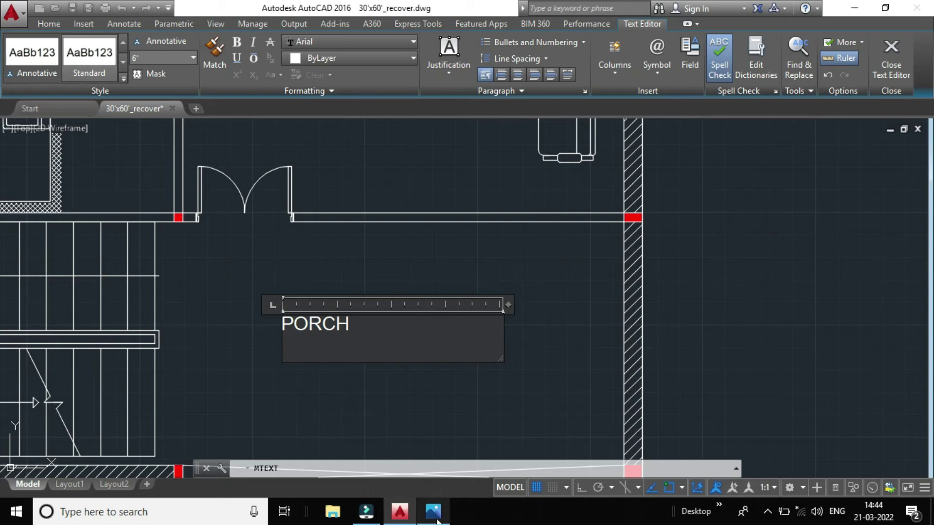
Look up the porch size on the reference floor-plan photo
mouse_move(433, 511)
left_click(430, 456)
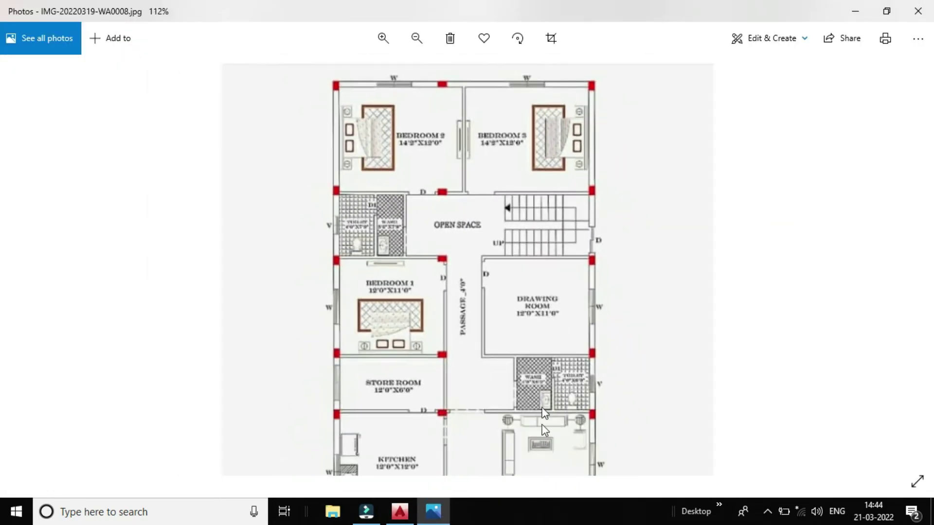
scroll(544, 414, "down", 5)
scroll(498, 439, "up", 2, "ctrl")
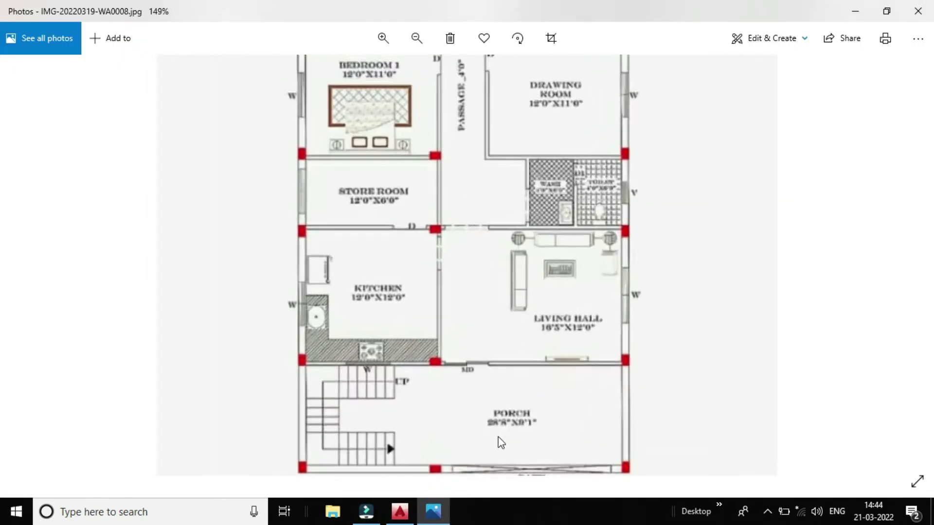
scroll(563, 442, "up", 1, "ctrl")
scroll(563, 443, "up", 1, "ctrl")
scroll(563, 443, "down", 1, "ctrl")
scroll(565, 444, "down", 2, "ctrl")
scroll(564, 444, "down", 1, "ctrl")
scroll(551, 442, "up", 2, "ctrl")
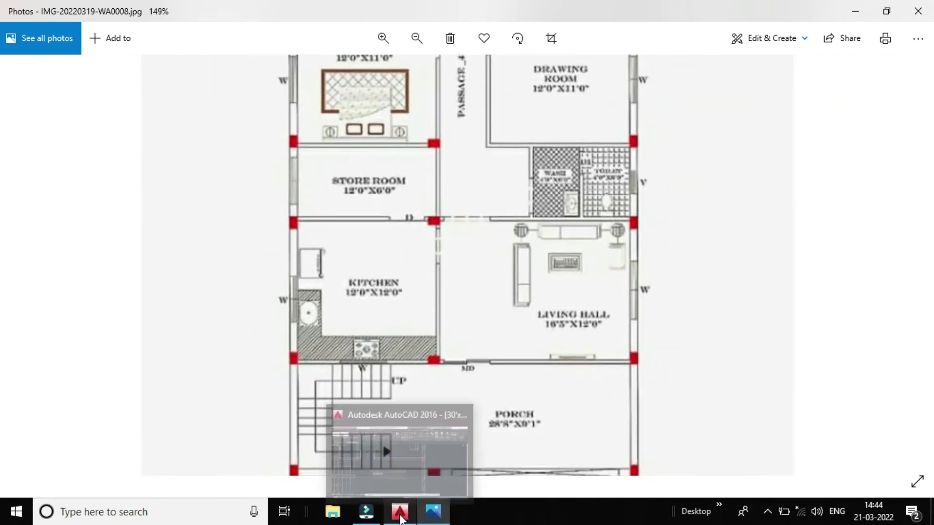
Type 28'8"X9'1" as the second line under the PORCH label
left_click(403, 449)
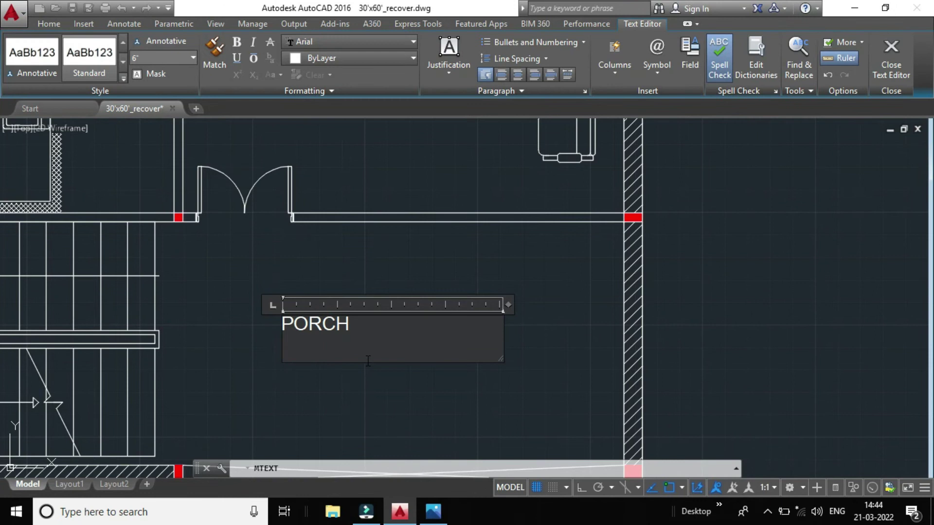
type("28'")
type("8\"X")
type("9'1")
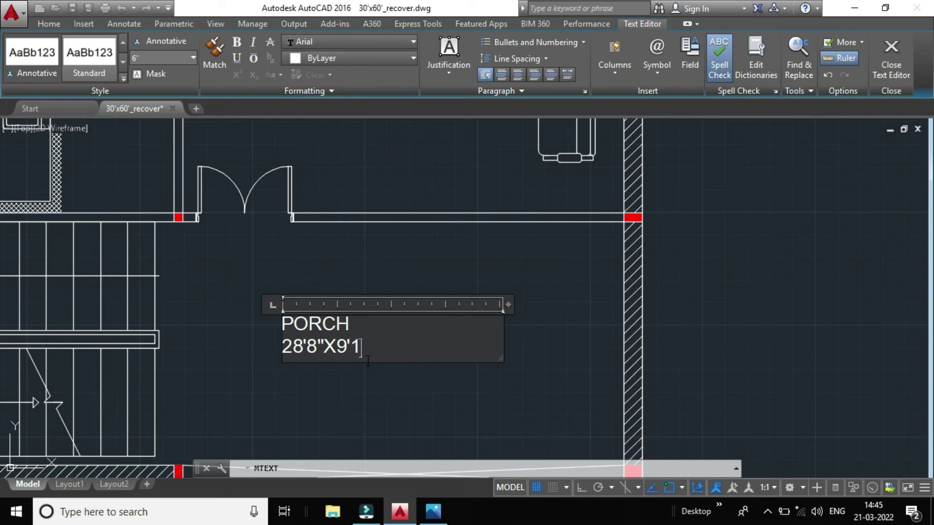
key("Return")
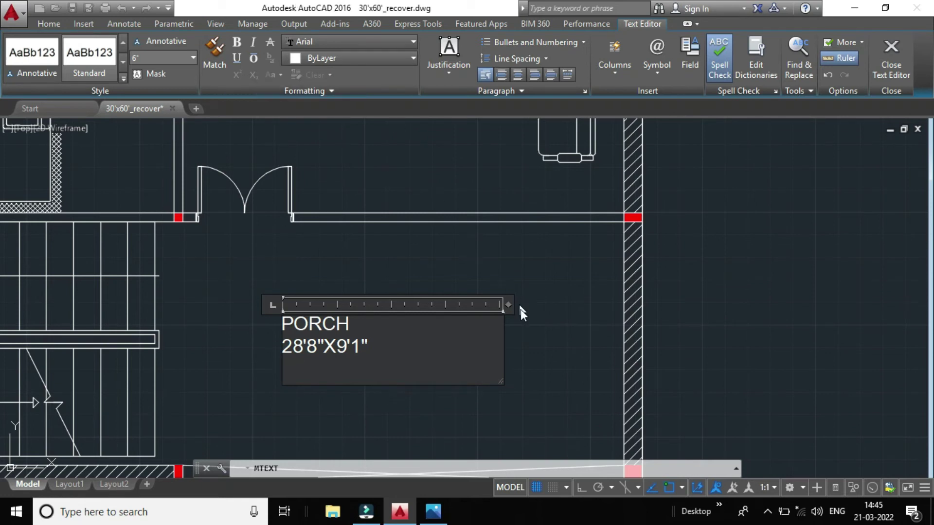
Commit the PORCH label and pan up to the sofa room above the porch
left_click(533, 341)
scroll(481, 346, "down", 1)
scroll(481, 345, "down", 1)
scroll(481, 346, "up", 1)
middle_click_drag(475, 346, 484, 374)
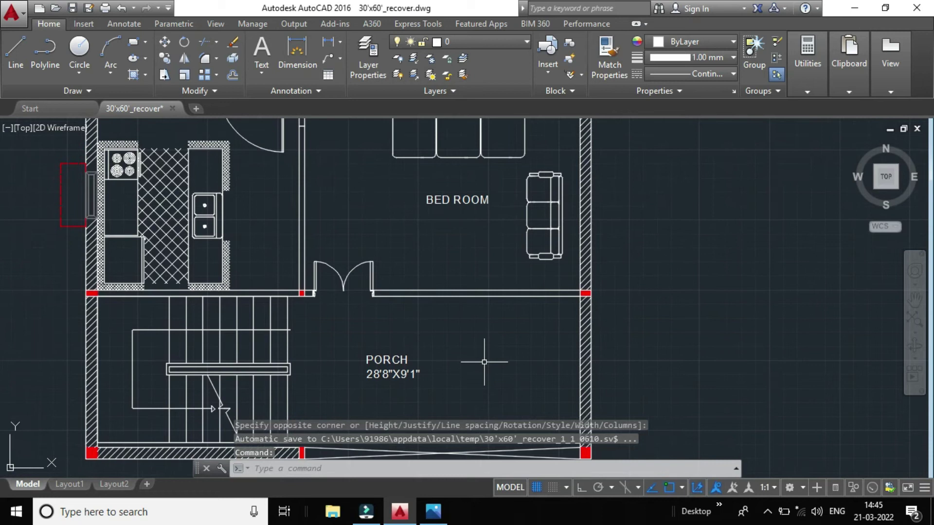
Erase the stray BED ROOM label from the sofa room
left_click(463, 199)
scroll(463, 202, "up", 1)
scroll(462, 202, "down", 1)
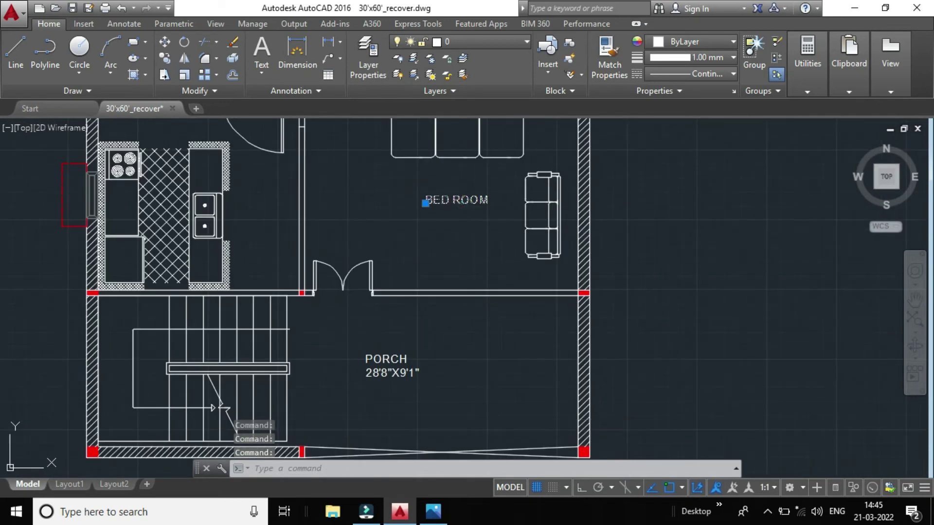
double_click(462, 201)
scroll(463, 203, "up", 5)
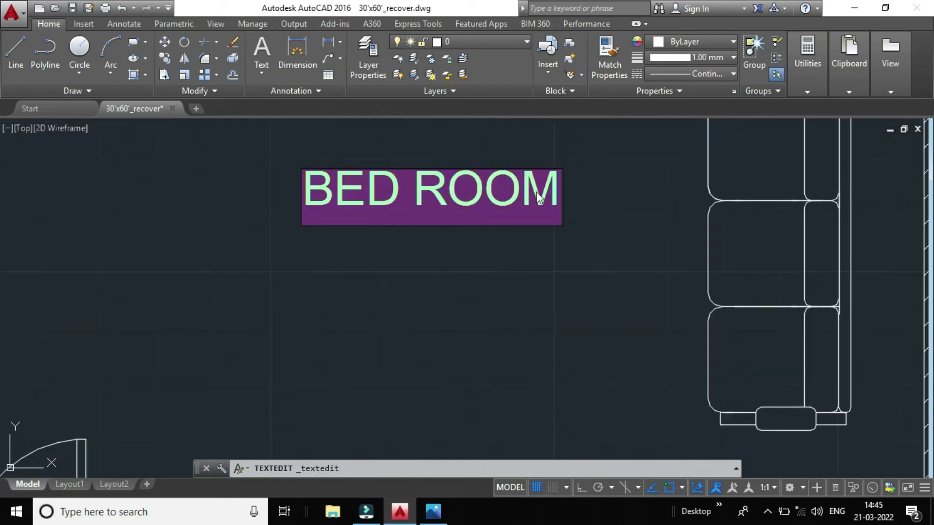
left_click(556, 189)
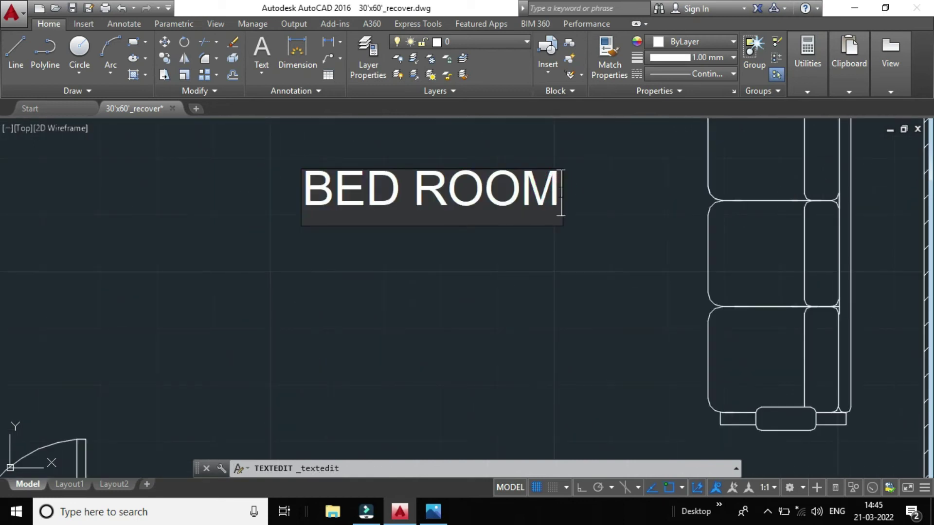
key("Escape")
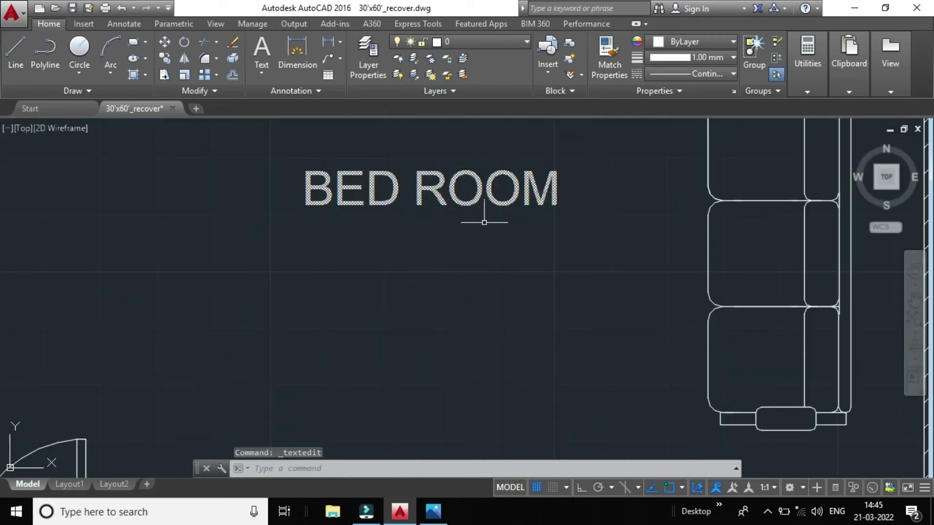
left_click(472, 195)
left_click(448, 188)
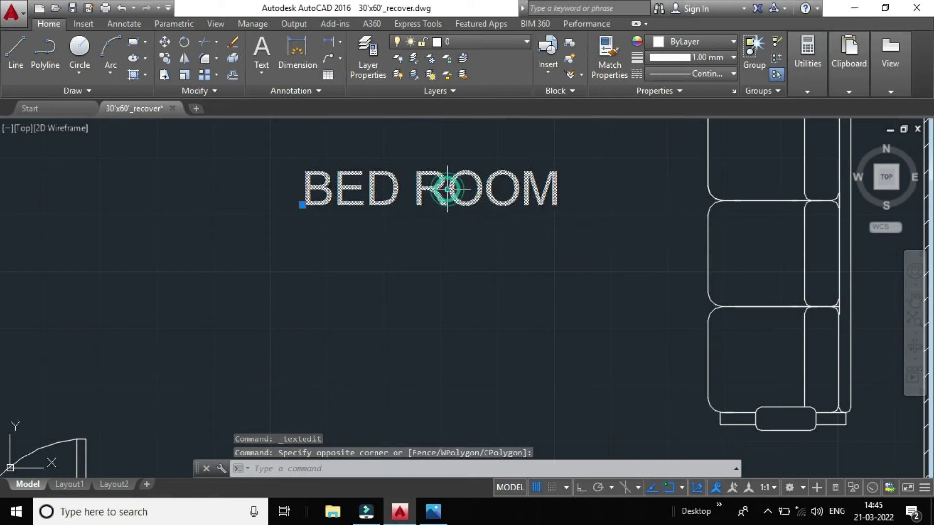
key("Delete")
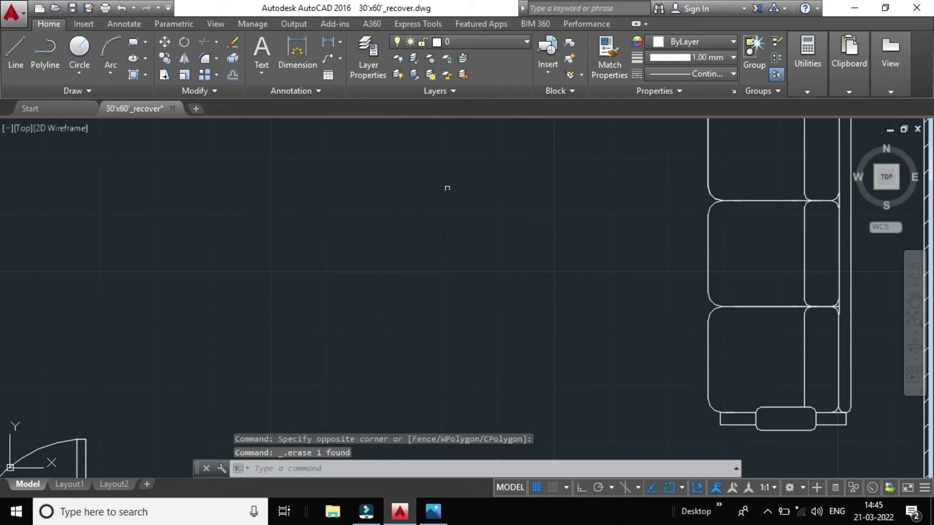
Create a multiline text box in the sofa room reading HALL, with a second line started
left_click(261, 51)
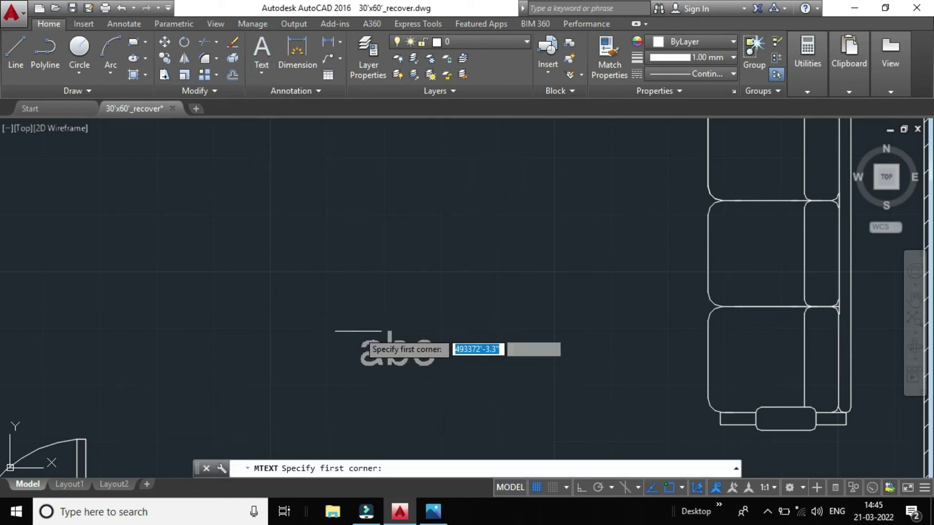
scroll(325, 285, "down", 2)
scroll(324, 284, "down", 2)
left_click(307, 241)
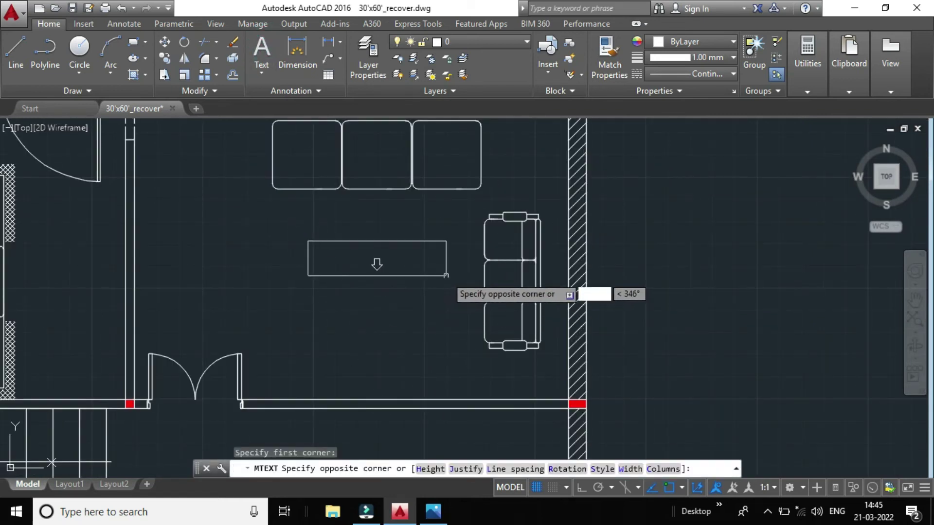
left_click(449, 278)
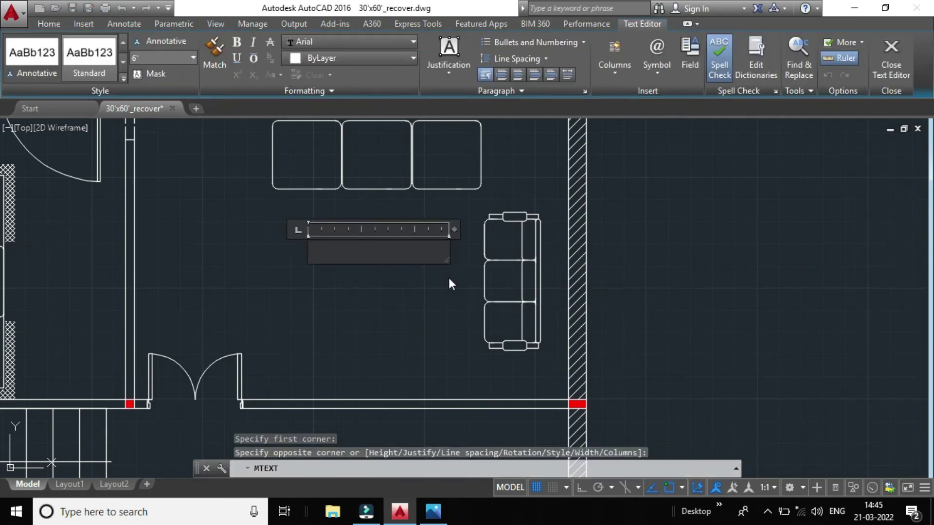
type("HALL")
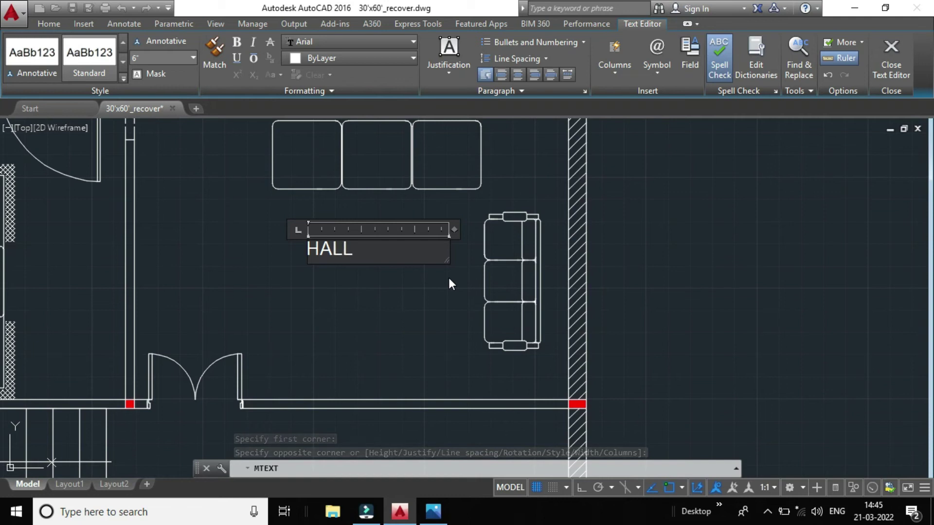
key("Return")
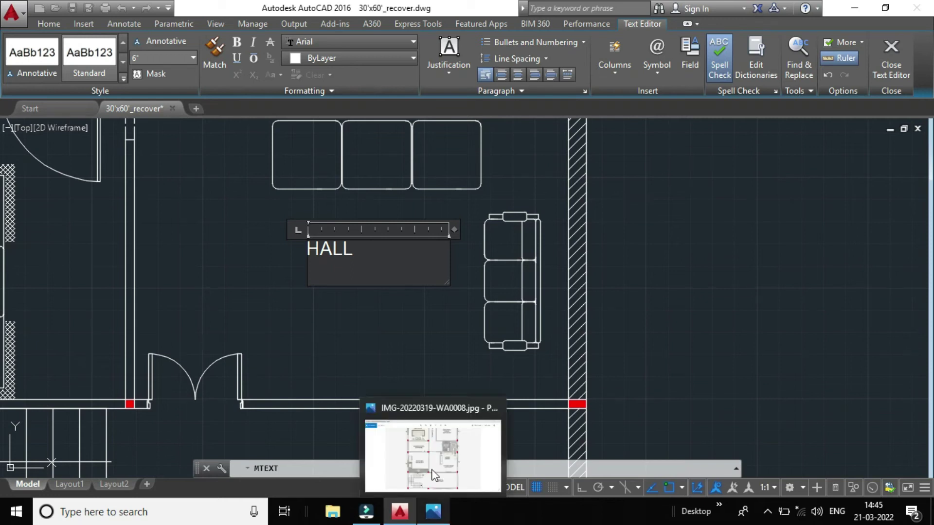
Zoom the reference photo in on the LIVING HALL size, 16'5"X12'0"
mouse_move(433, 512)
left_click(431, 456)
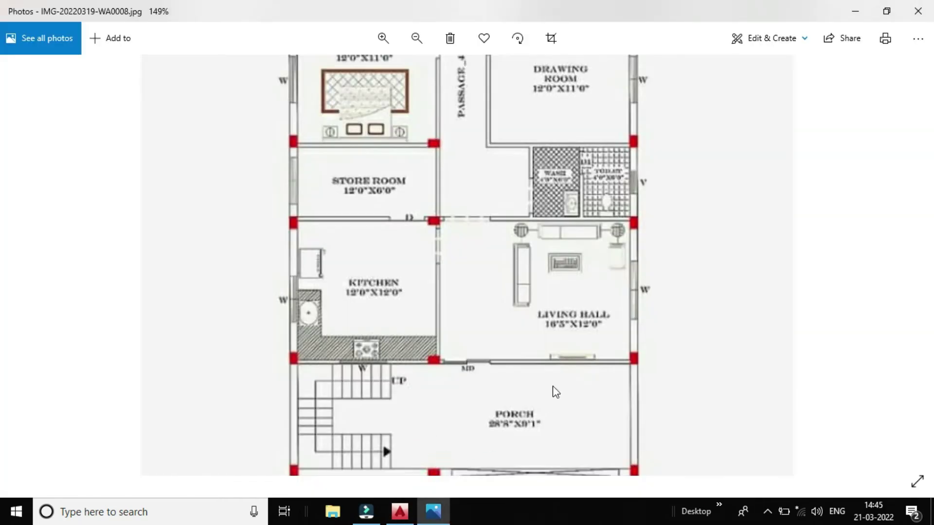
scroll(559, 385, "up", 1)
scroll(584, 358, "up", 2)
scroll(603, 339, "down", 1)
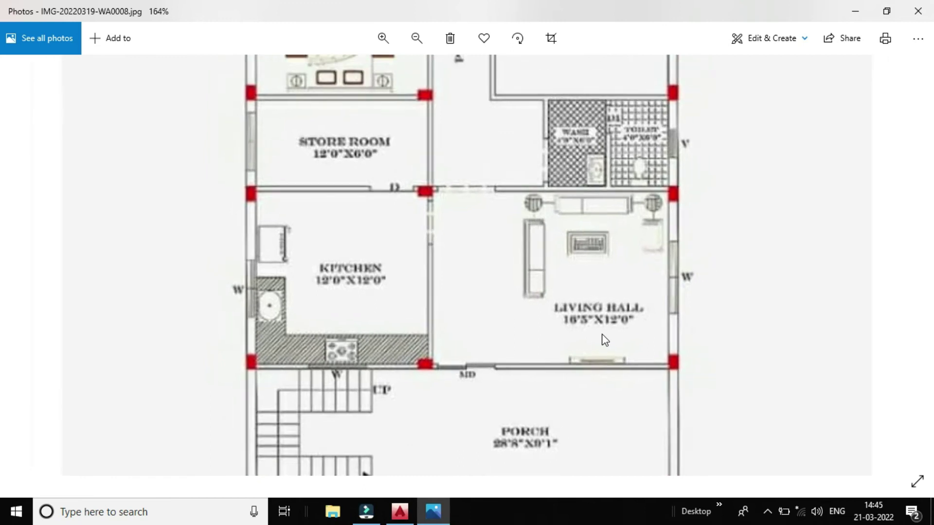
scroll(608, 336, "up", 2)
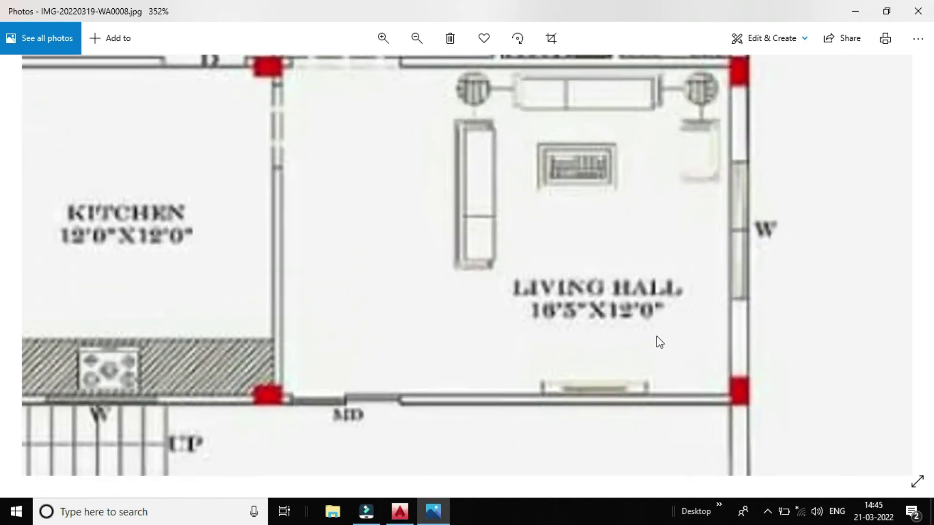
scroll(658, 342, "up", 1)
scroll(659, 342, "down", 1)
scroll(660, 342, "down", 1)
scroll(660, 342, "down", 1)
left_click_drag(646, 352, 599, 359)
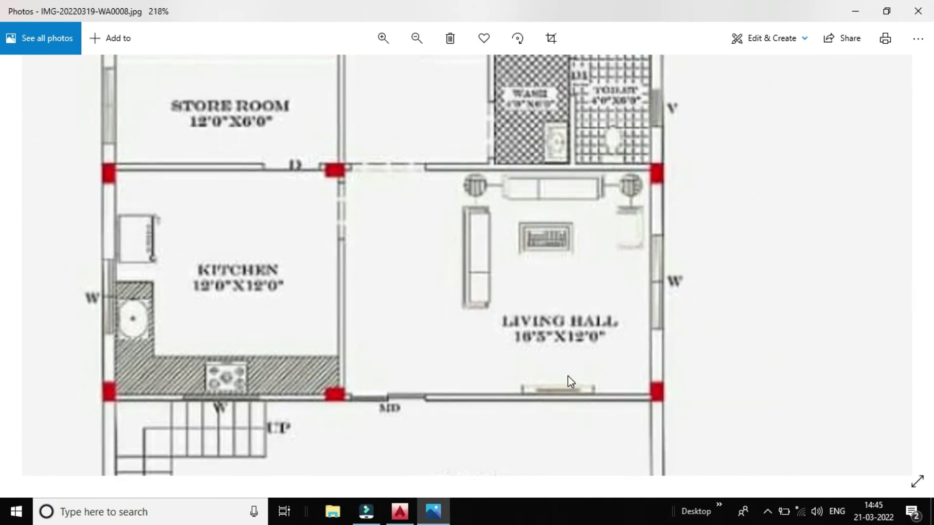
scroll(567, 377, "down", 1)
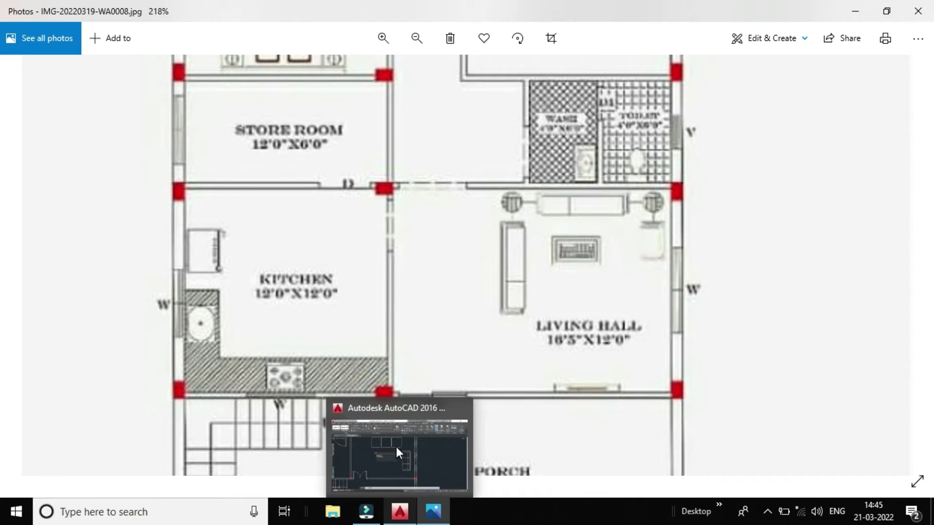
mouse_move(399, 512)
left_click(396, 446)
Add 16'3"X12' under HALL and commit the label
type("16'3")
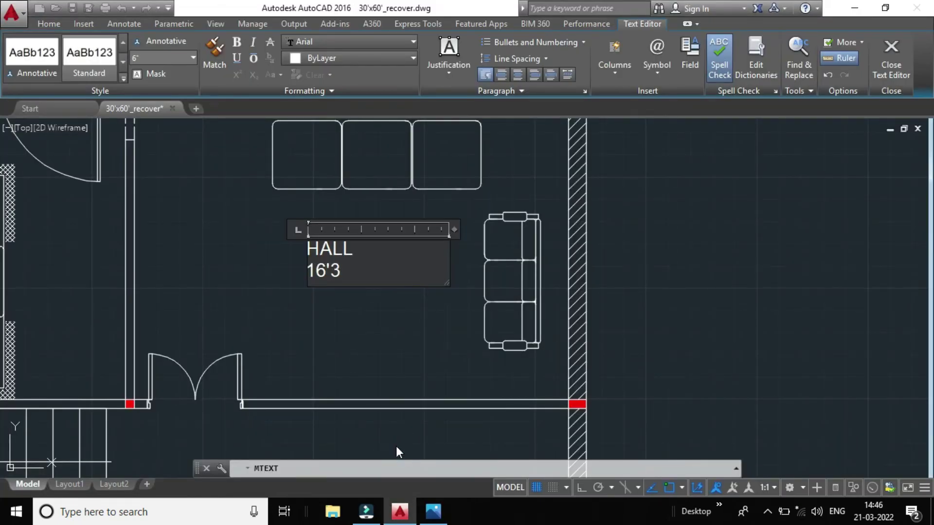
type("\"X12")
key("Return")
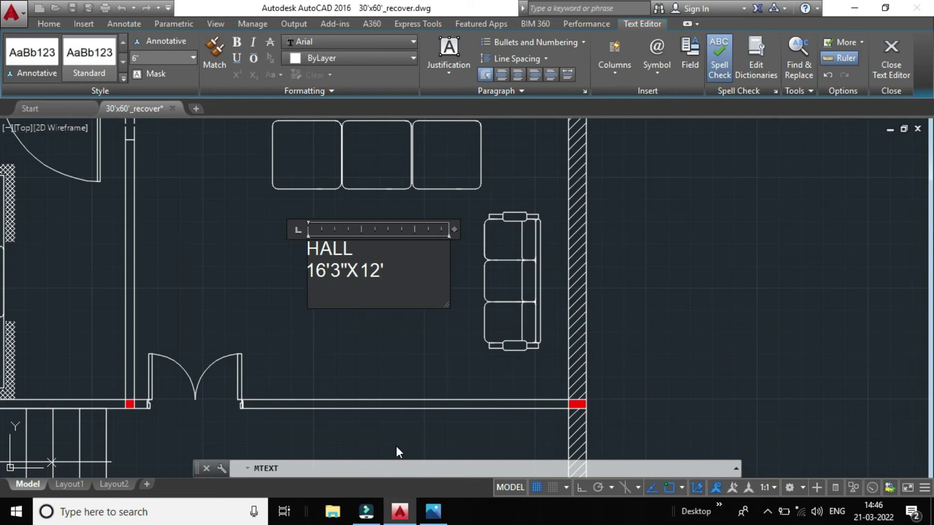
left_click(410, 332)
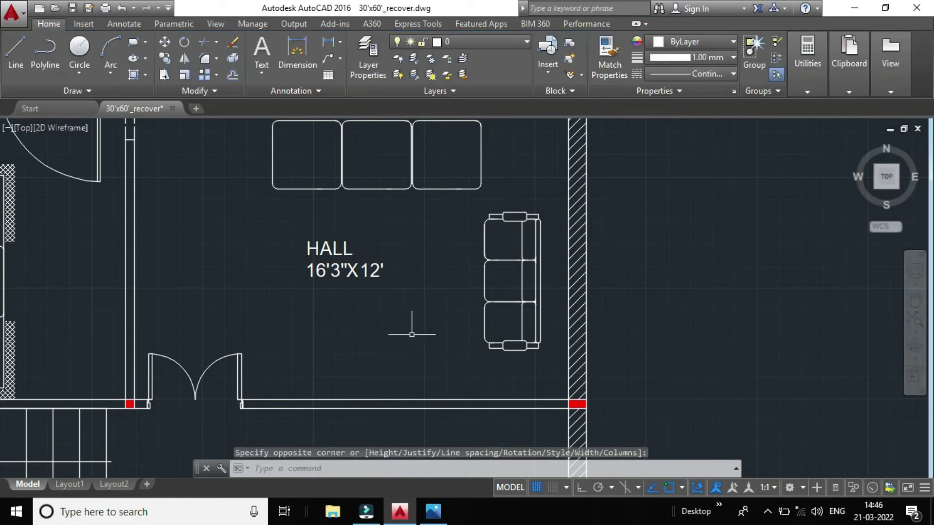
Zoom to the kitchen and select the misplaced BED ROOM label
scroll(412, 335, "down", 3)
scroll(343, 297, "up", 2)
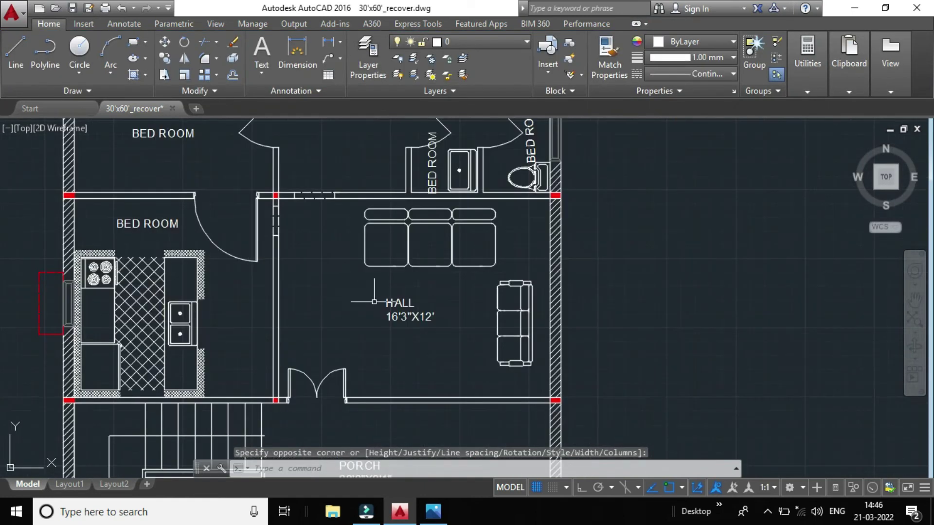
scroll(133, 230, "up", 2)
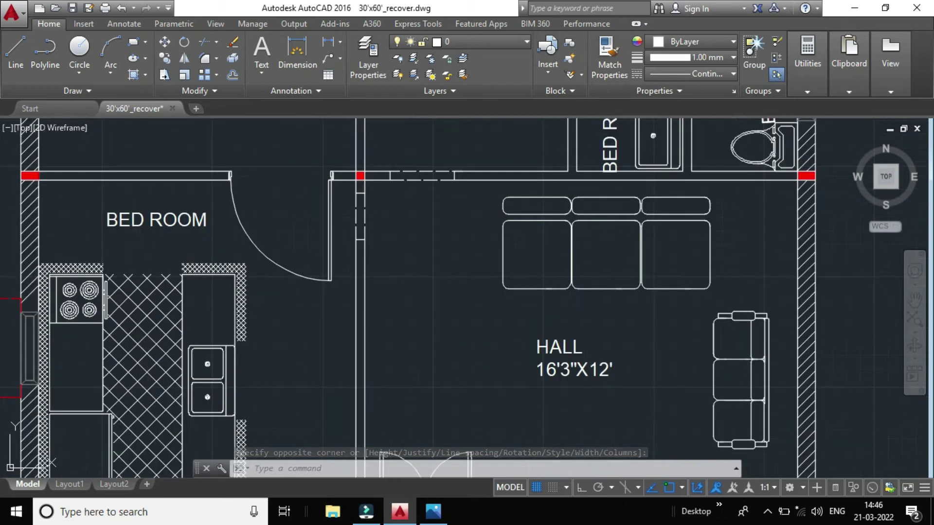
left_click(144, 219)
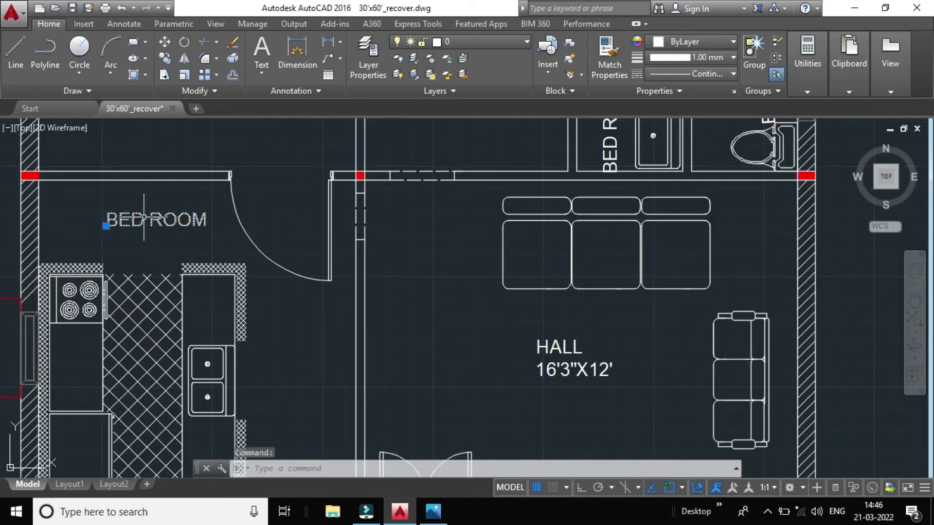
Add a KITCHEN label with 12'X12' beneath it above the kitchen counters
left_click(262, 48)
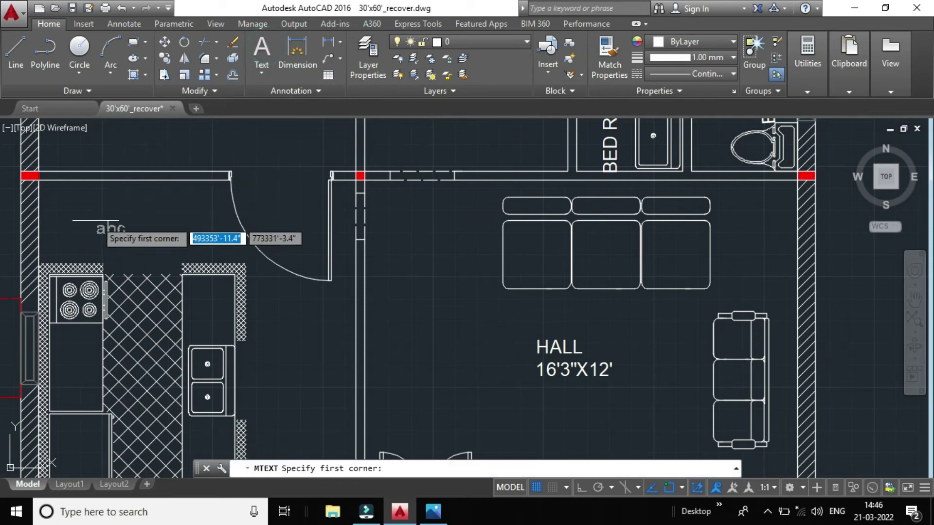
left_click(96, 222)
left_click(200, 244)
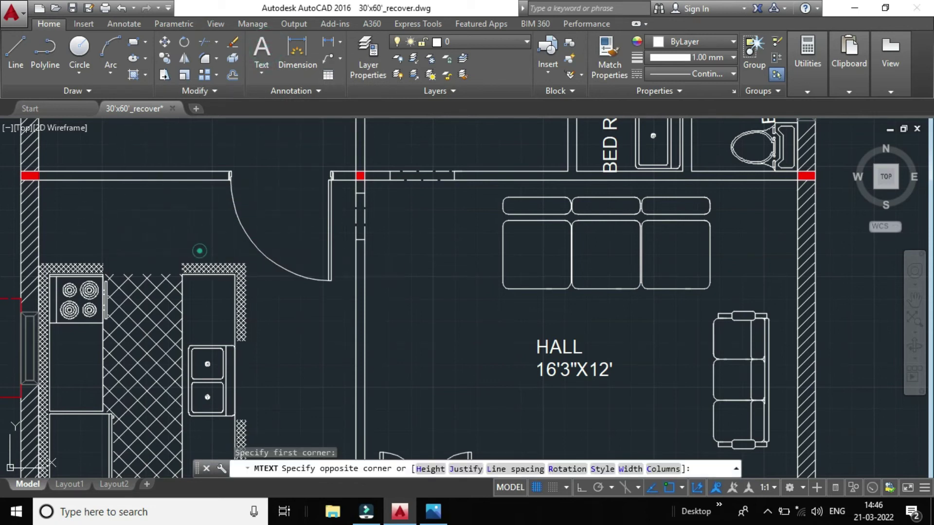
type("KITCHE")
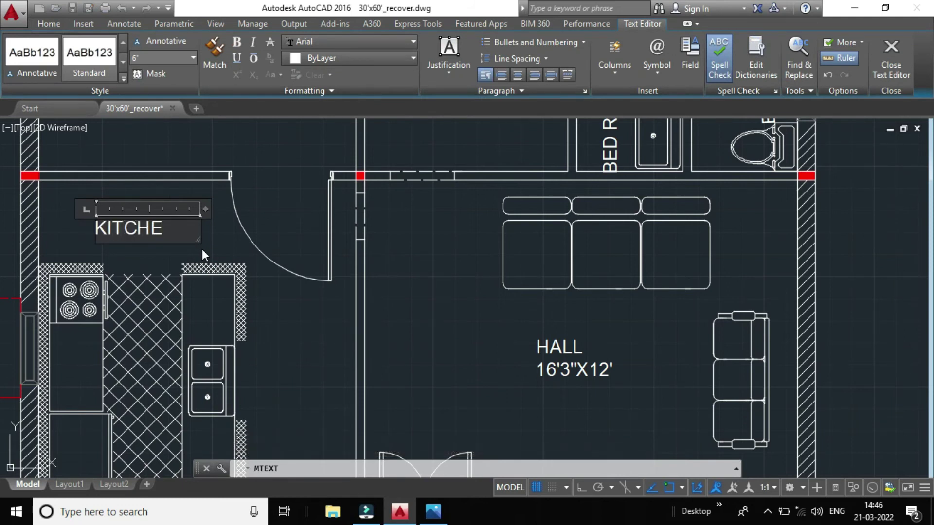
type("N")
key("Return")
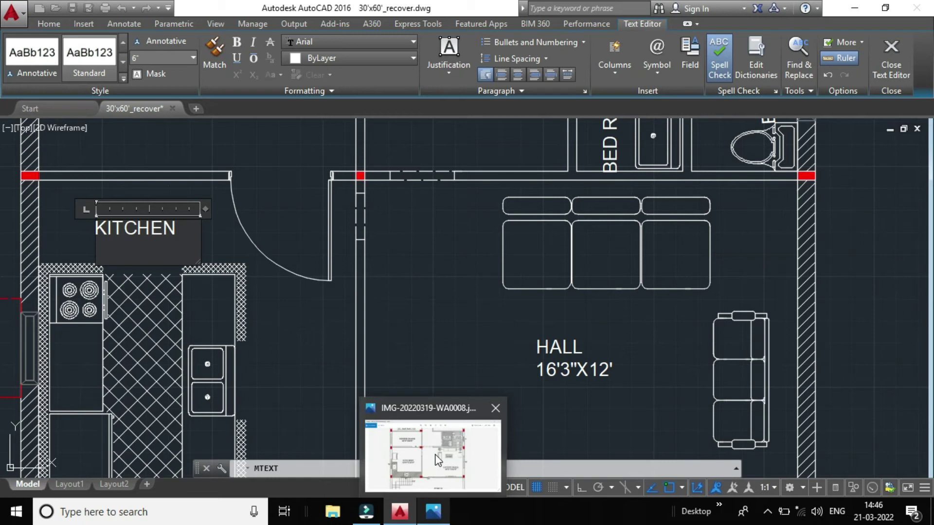
mouse_move(433, 512)
left_click(407, 444)
scroll(279, 332, "down", 1)
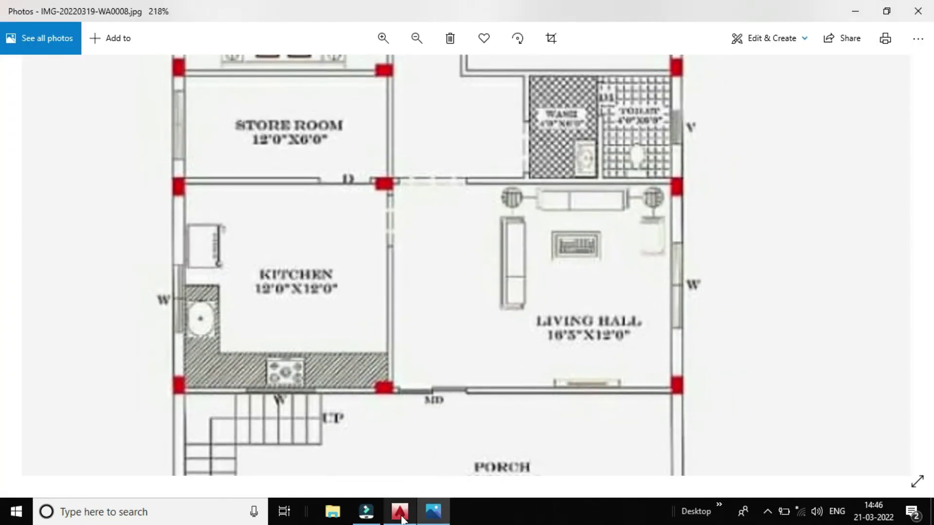
left_click(386, 455)
type("12'")
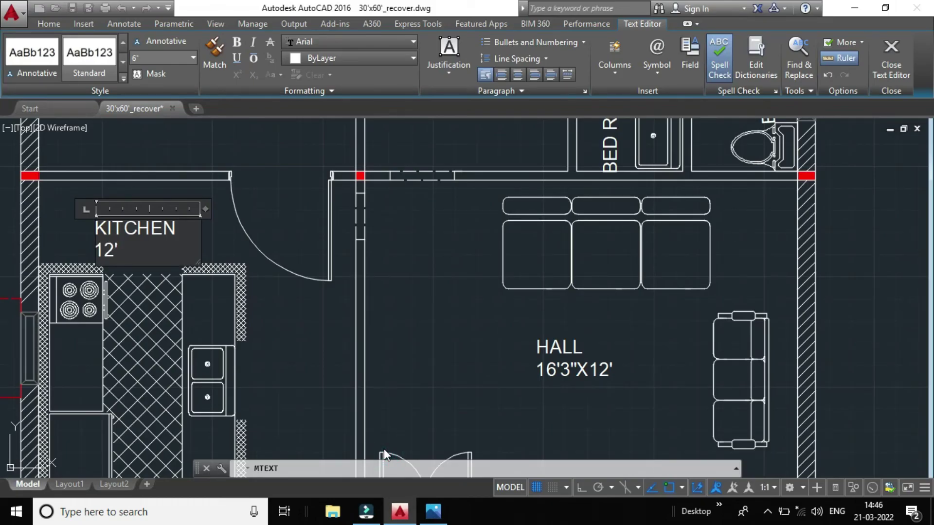
type("X12")
left_click(314, 328)
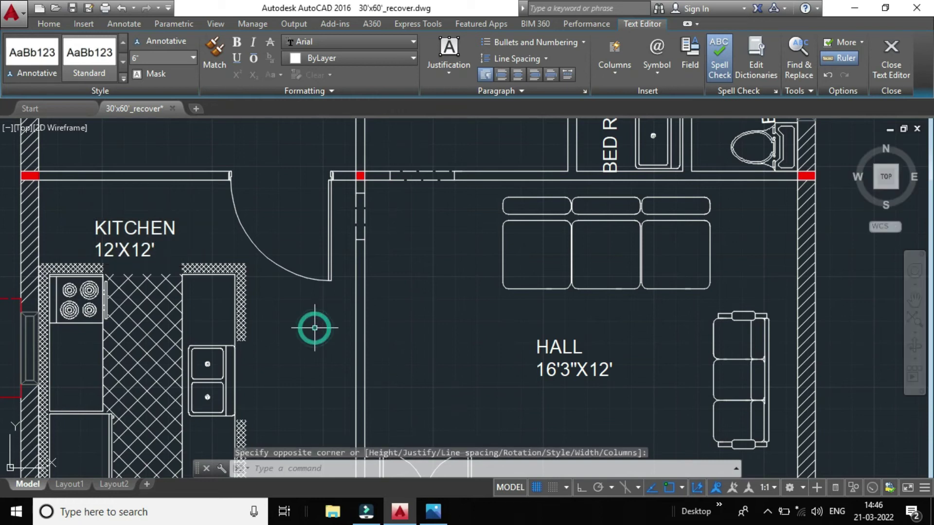
scroll(298, 327, "down", 4)
Rename the BED ROOM label above the kitchen to STORE ROOM
scroll(261, 236, "up", 2)
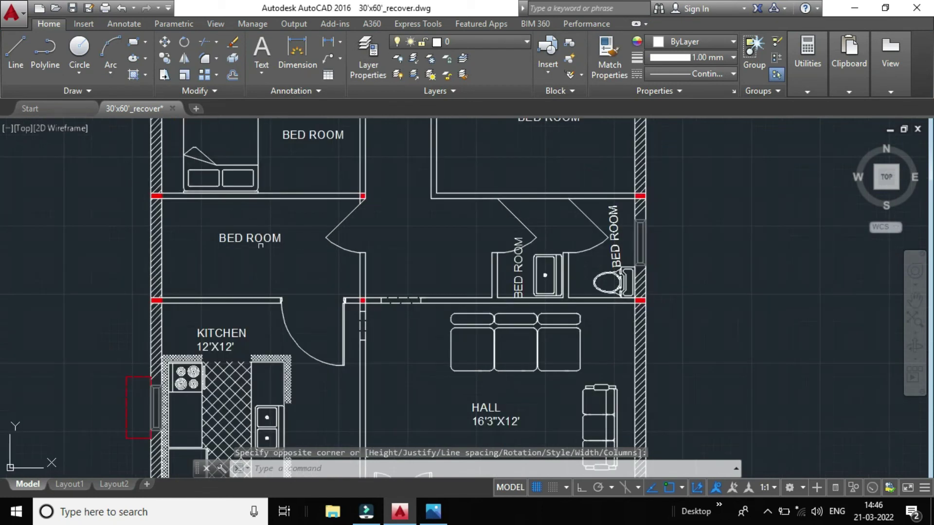
double_click(261, 237)
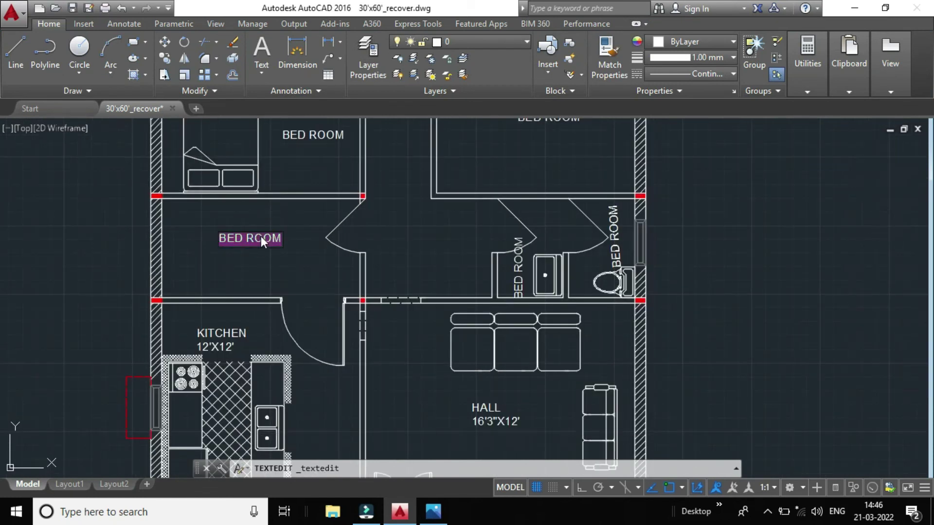
type("S")
type("OOM")
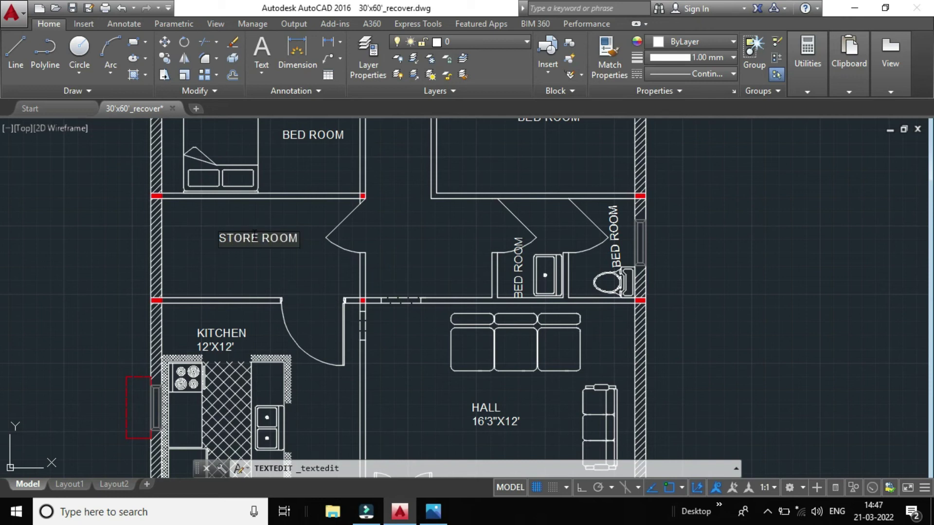
key("Return")
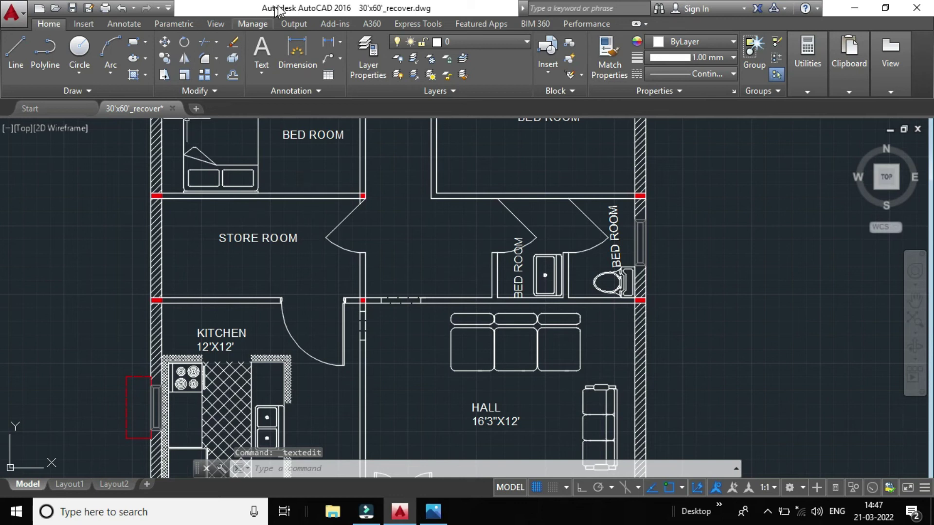
left_click(262, 51)
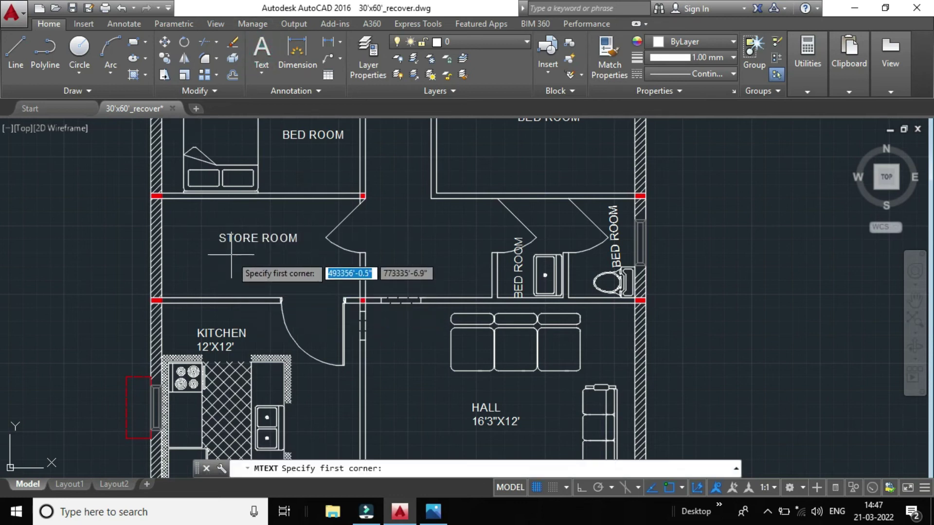
Place the size 12'X6' directly beneath STORE ROOM, checked against the reference photo
left_click(219, 242)
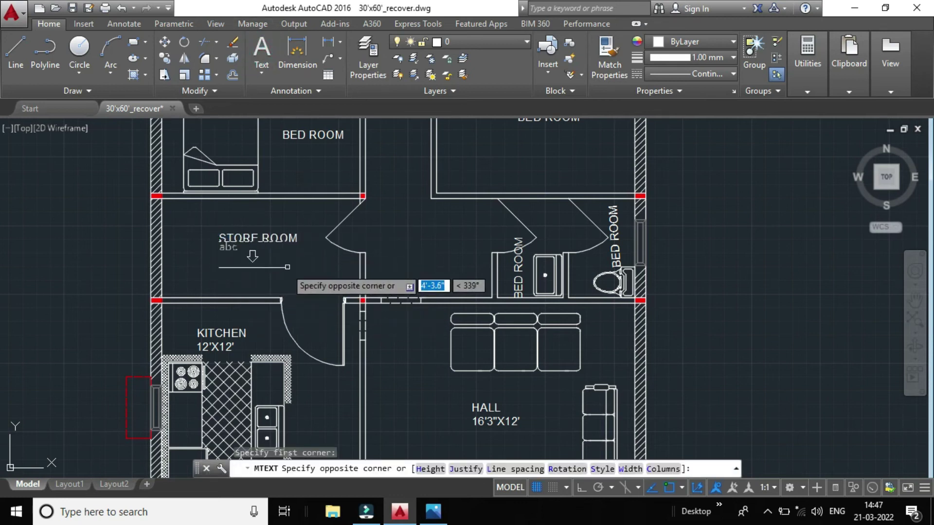
left_click(298, 256)
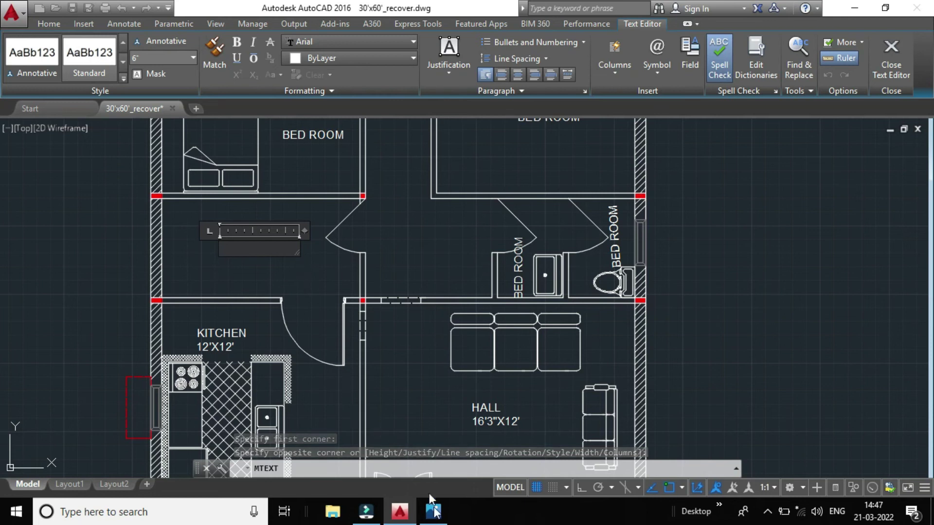
left_click(425, 440)
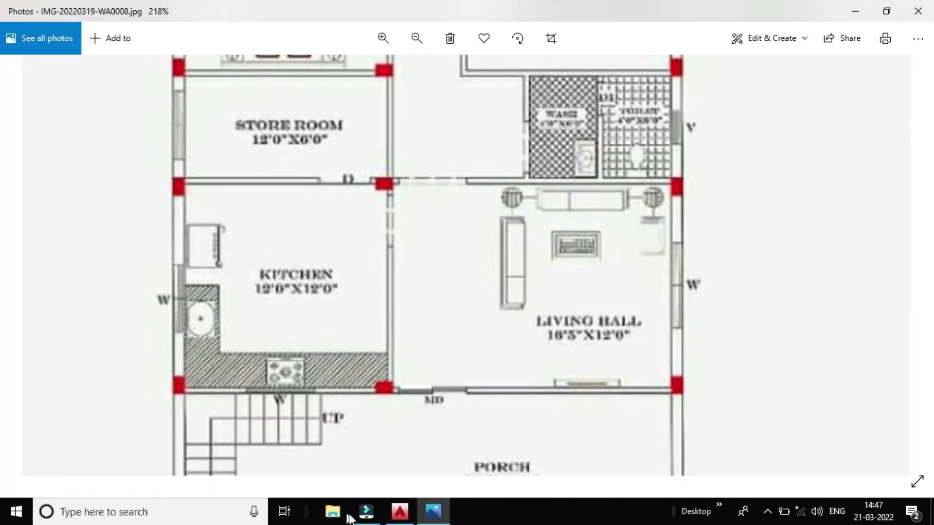
mouse_move(399, 512)
left_click(389, 436)
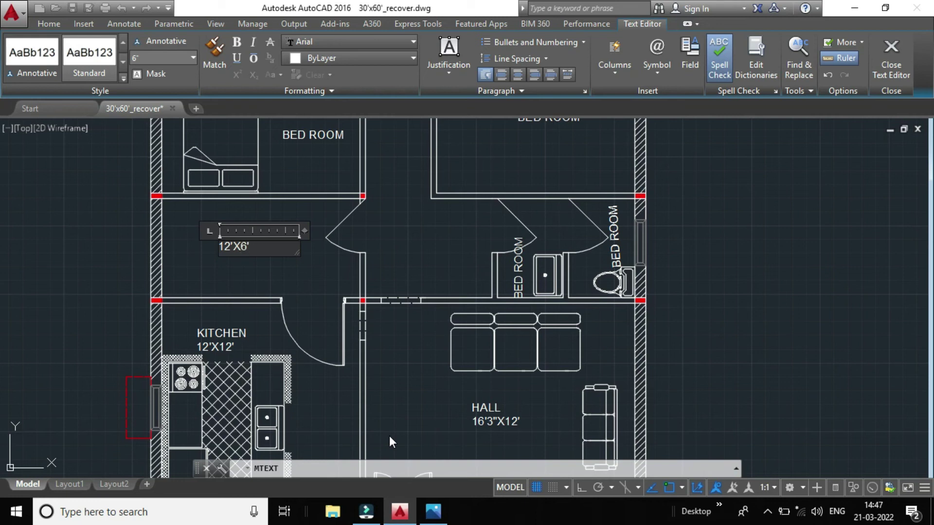
left_click(322, 269)
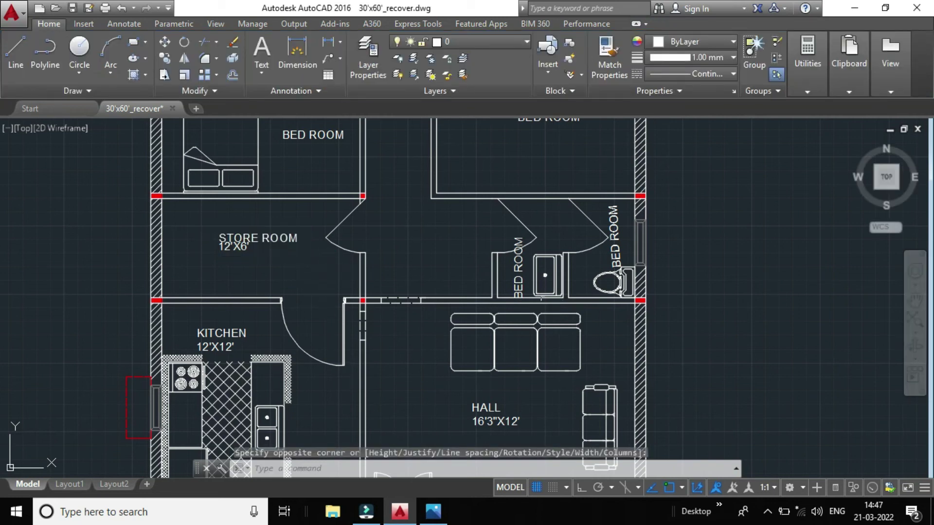
Change the vertical BED ROOM label by the basin to WASH
double_click(517, 270)
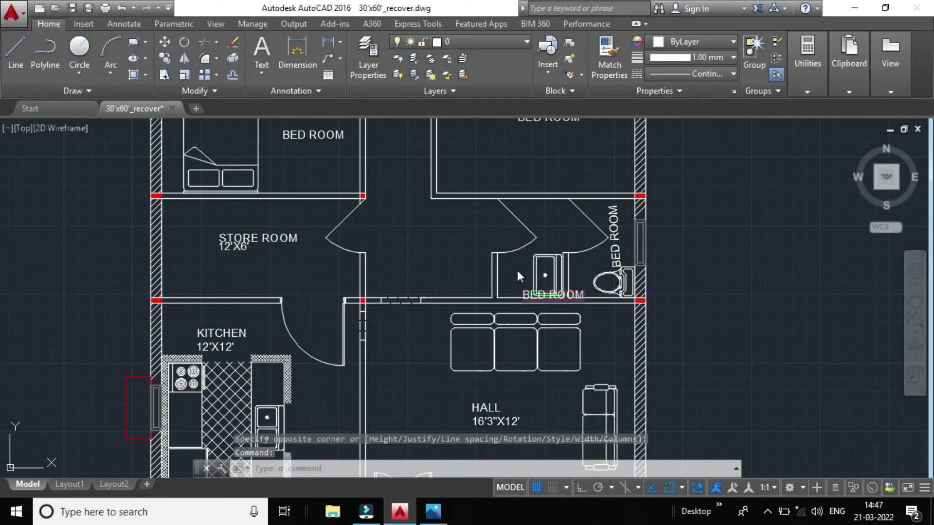
type("WA")
type("D")
key("BackSpace")
type("SH")
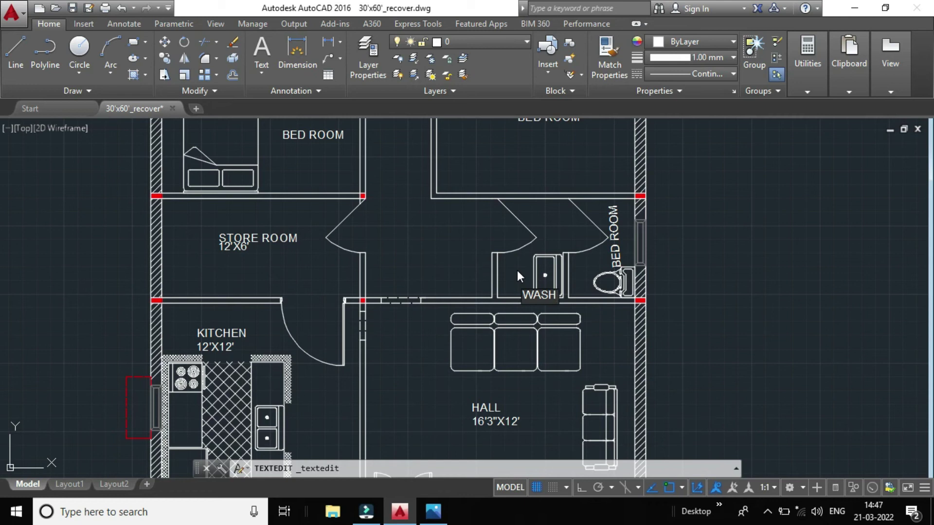
left_click(517, 271)
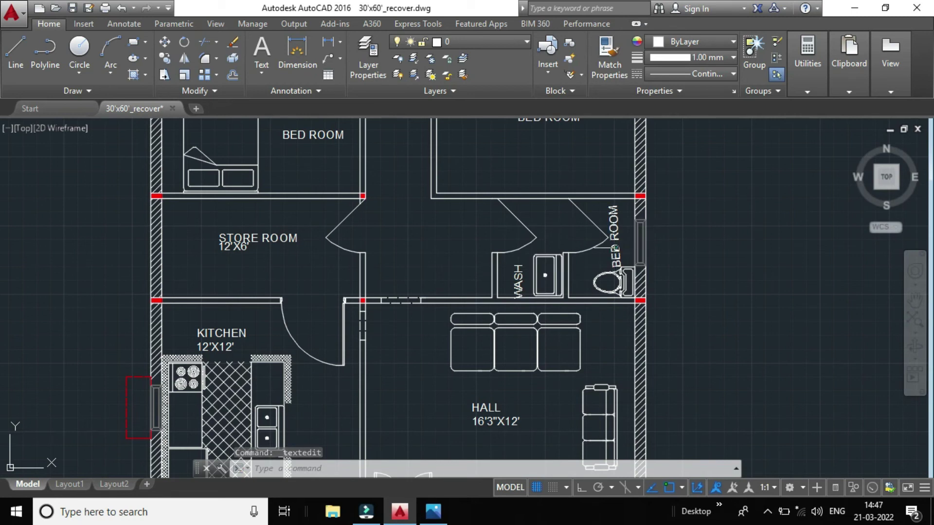
Change the vertical BED ROOM label beside the toilet to TOILET
left_click(614, 248)
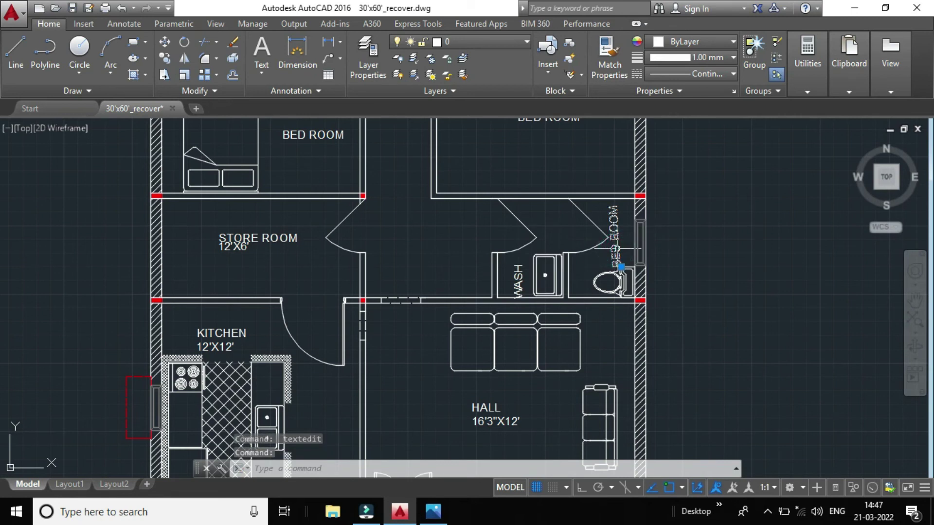
type("TOIL")
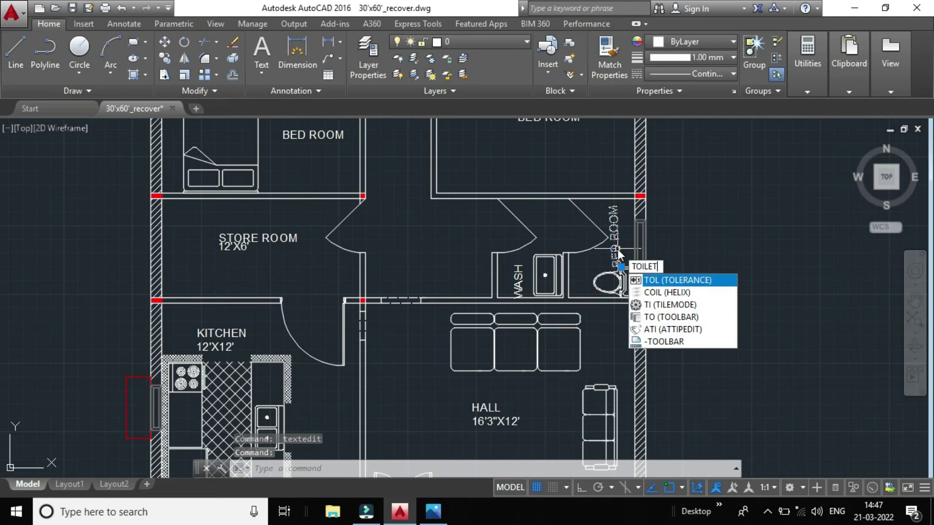
type("ET")
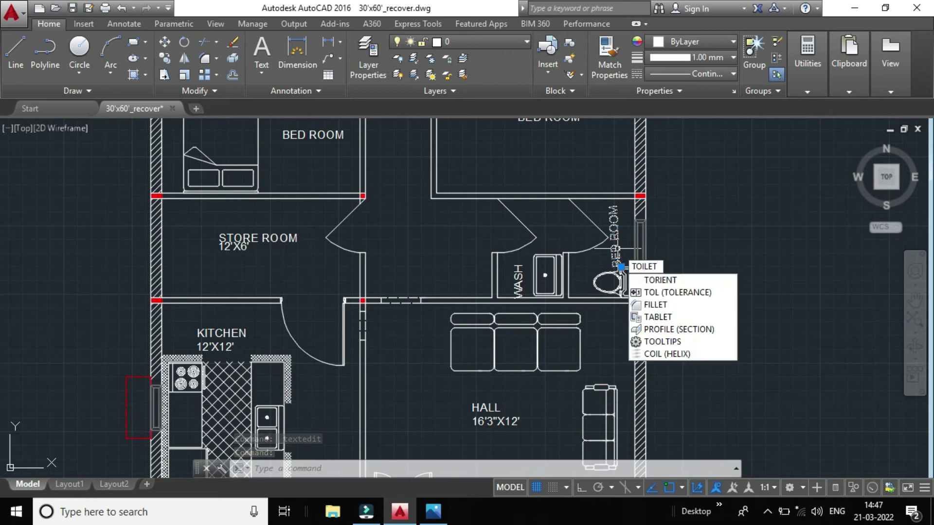
key("Escape")
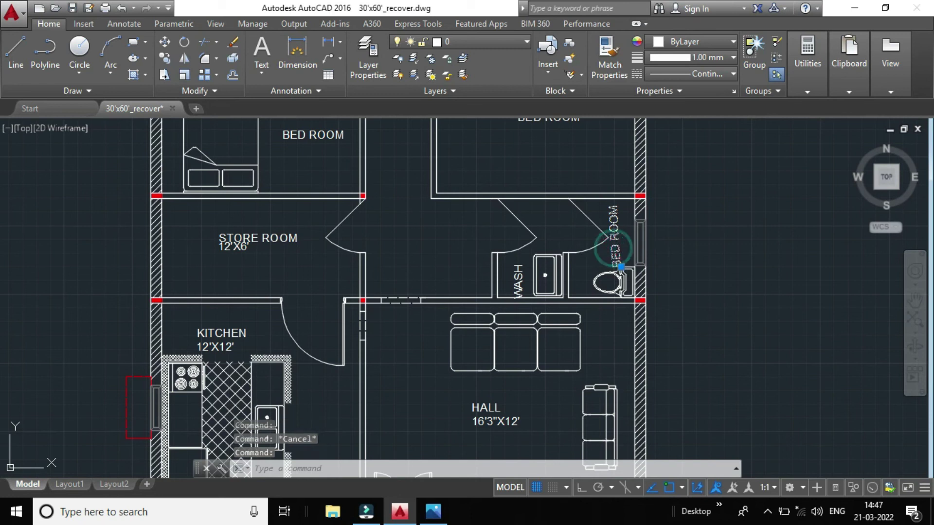
double_click(613, 248)
key("BackSpace")
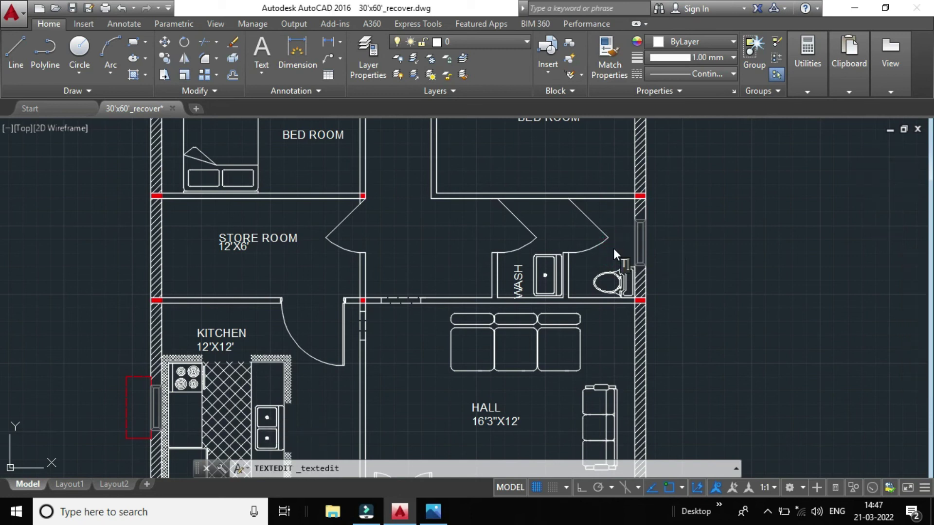
type("TOILET")
key("Return")
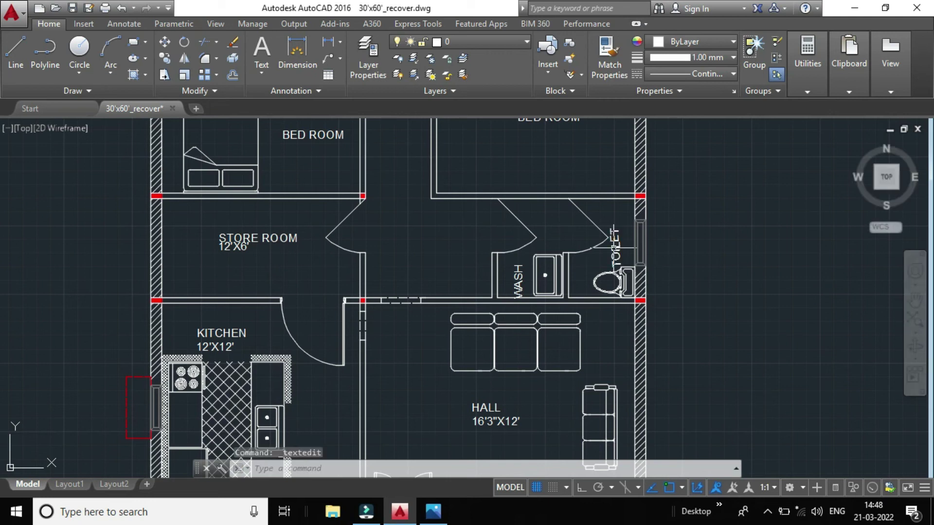
Pan to the upper rooms and rename the right-hand BED ROOM label to DRAWING HALL
scroll(708, 194, "down", 3)
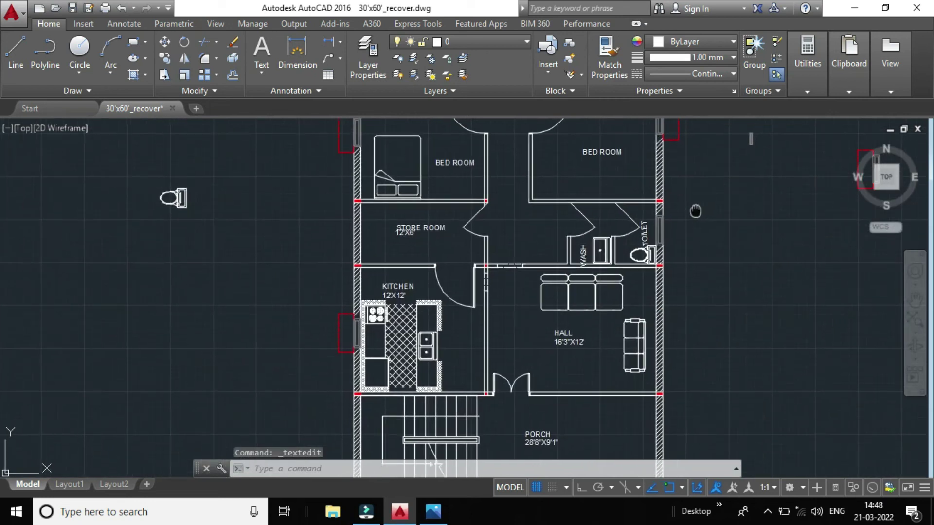
scroll(628, 260, "up", 4)
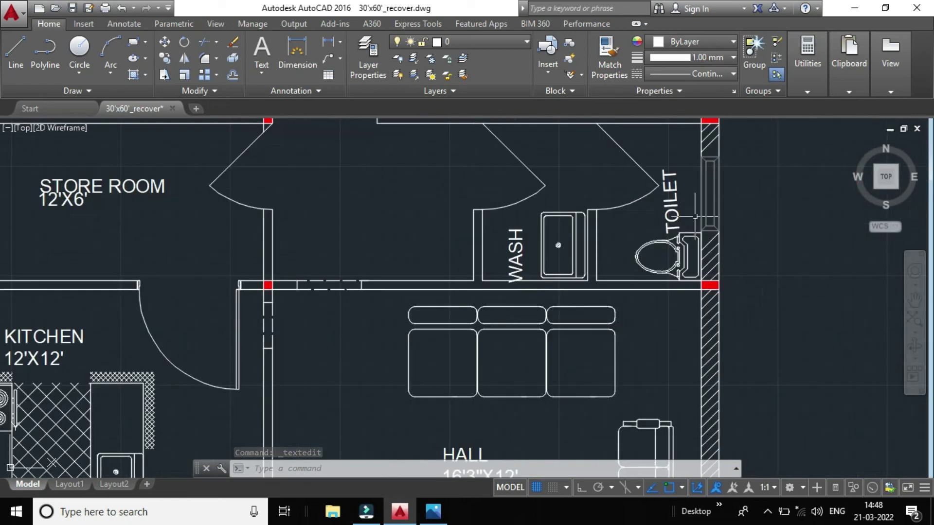
scroll(676, 209, "down", 2)
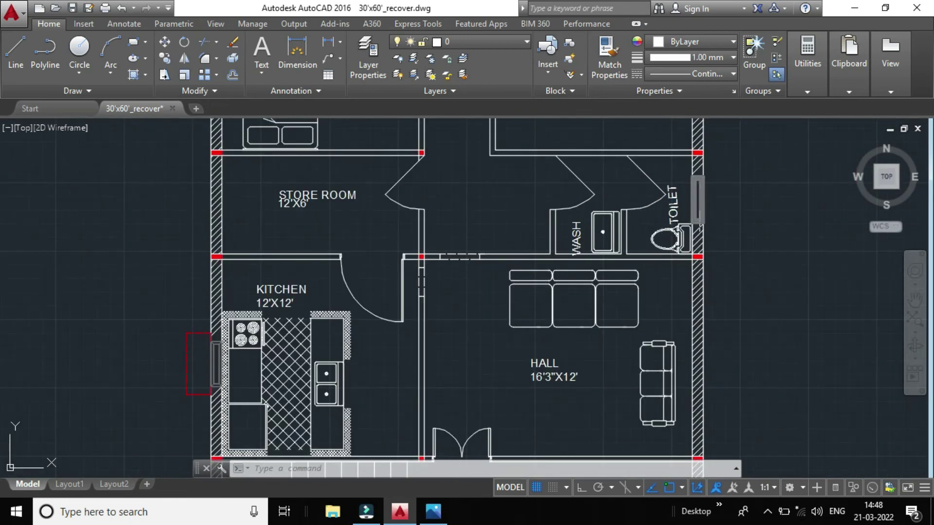
scroll(708, 199, "down", 2)
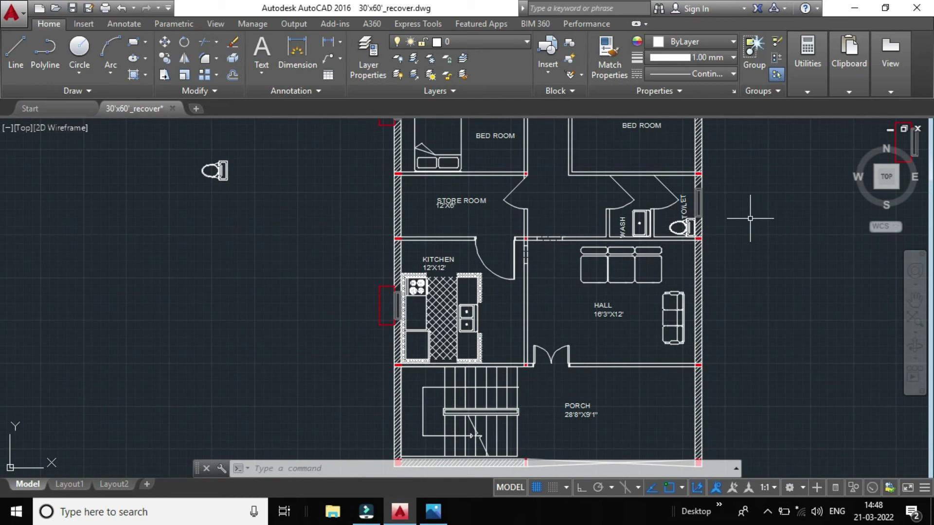
middle_click_drag(750, 226, 727, 368)
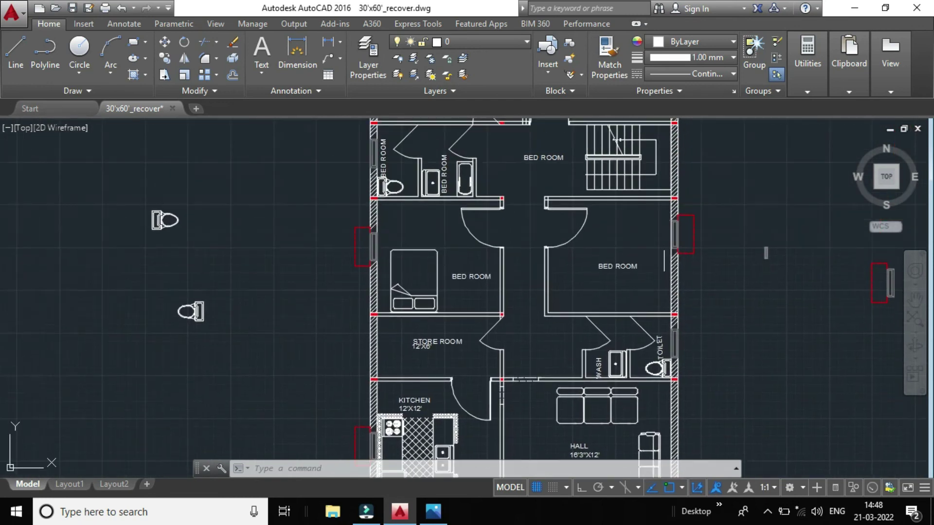
middle_click_drag(743, 145, 744, 175)
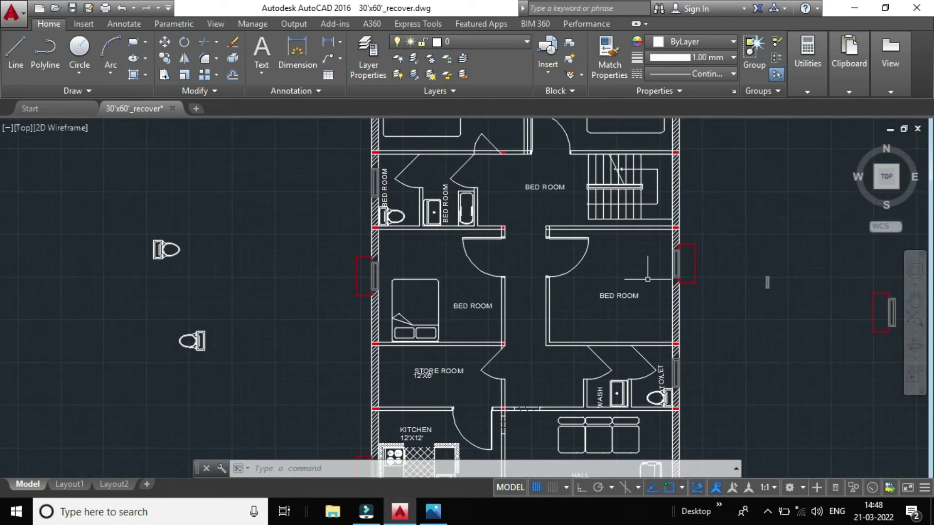
scroll(644, 280, "up", 2)
double_click(593, 308)
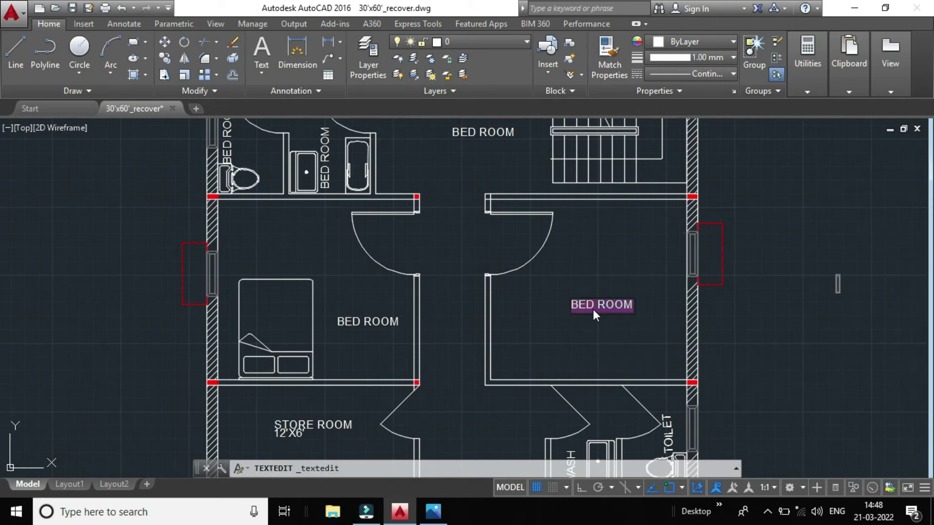
type("DRAWI")
type("NG HALL")
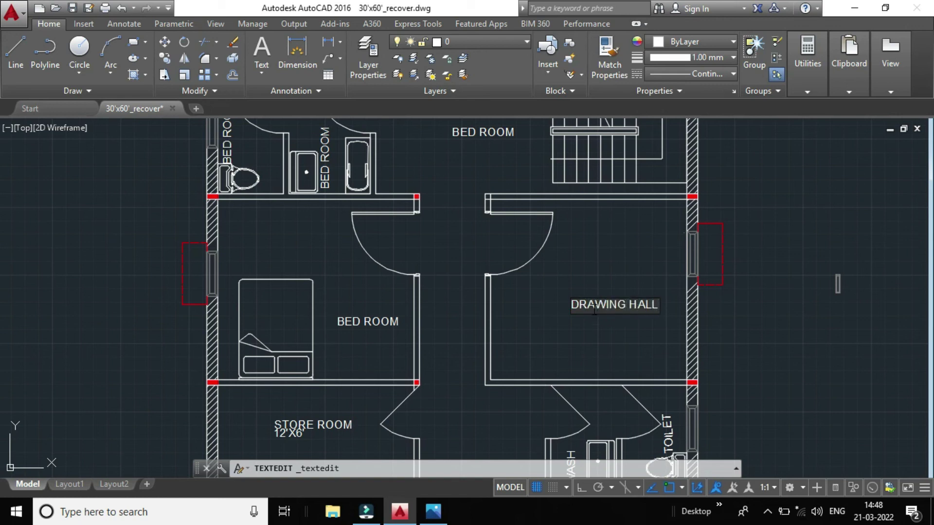
key("Return")
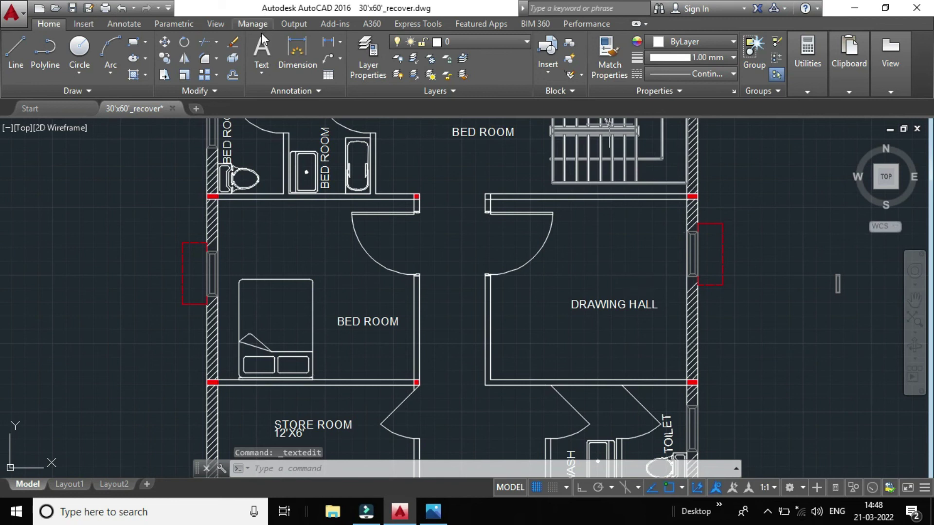
Draw a multiline text box beneath DRAWING HALL for the room's size
left_click(264, 54)
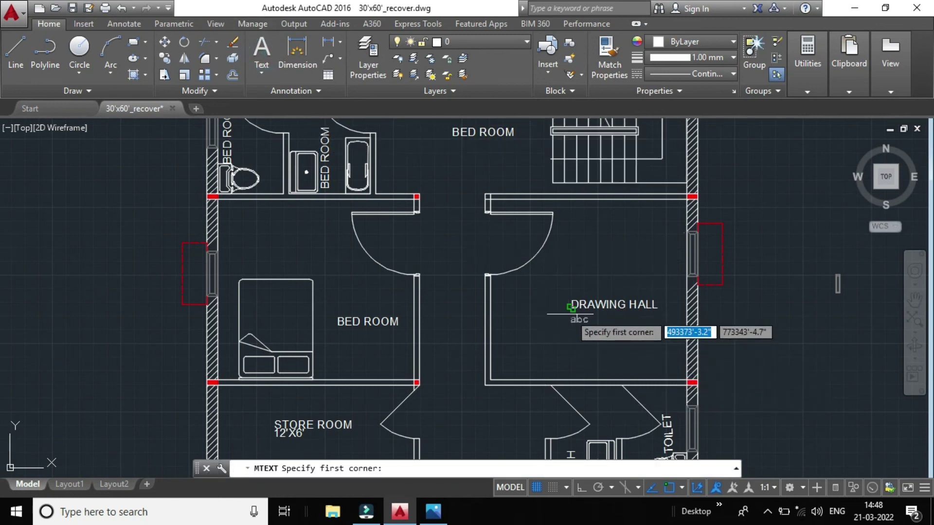
left_click(572, 305)
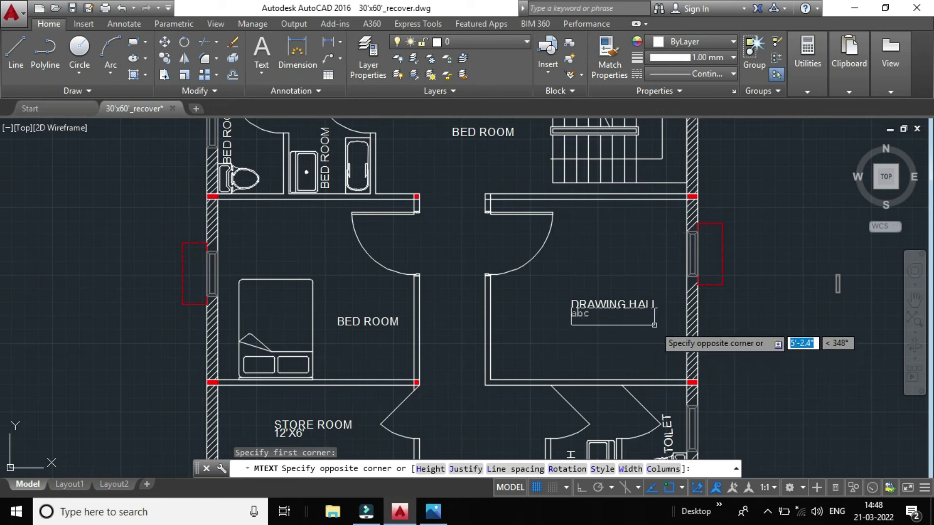
left_click(655, 324)
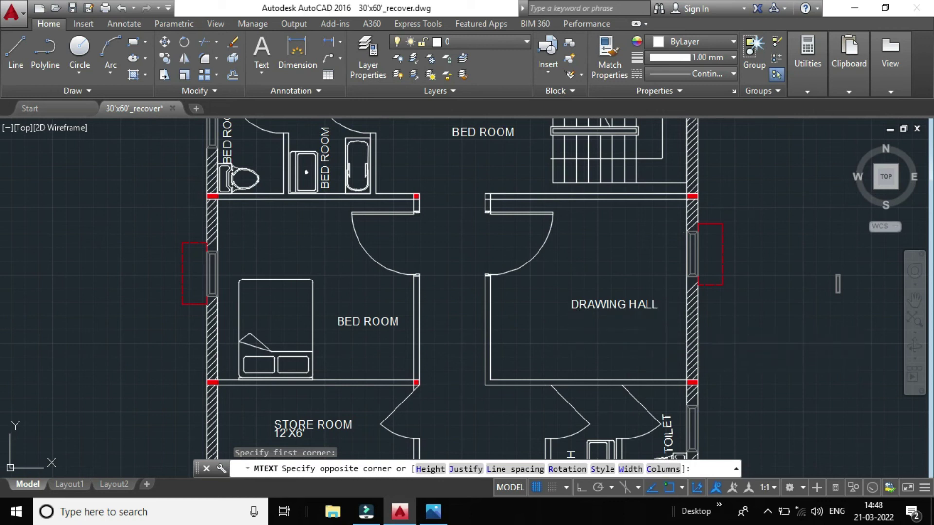
left_click(434, 515)
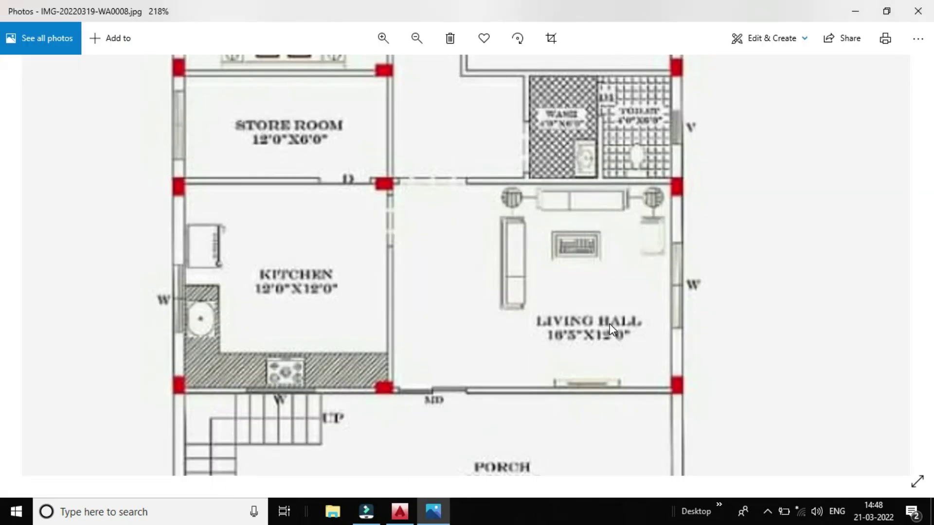
Check the Drawing Room's 12'X11' size on the reference plan in Photos, then go back to AutoCAD
scroll(609, 323, "down", 3)
left_click_drag(588, 219, 533, 343)
scroll(611, 222, "up", 2)
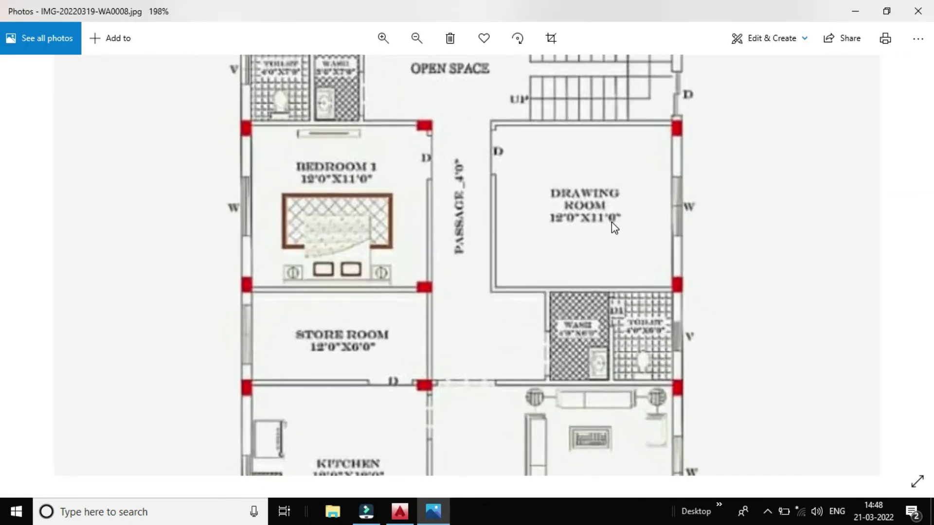
left_click_drag(611, 222, 531, 319)
scroll(565, 284, "up", 1)
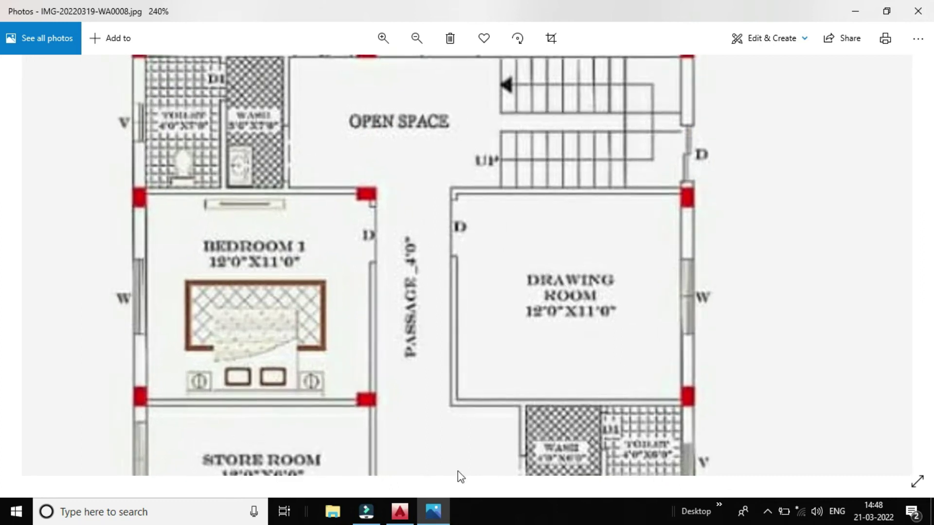
mouse_move(399, 512)
left_click(426, 457)
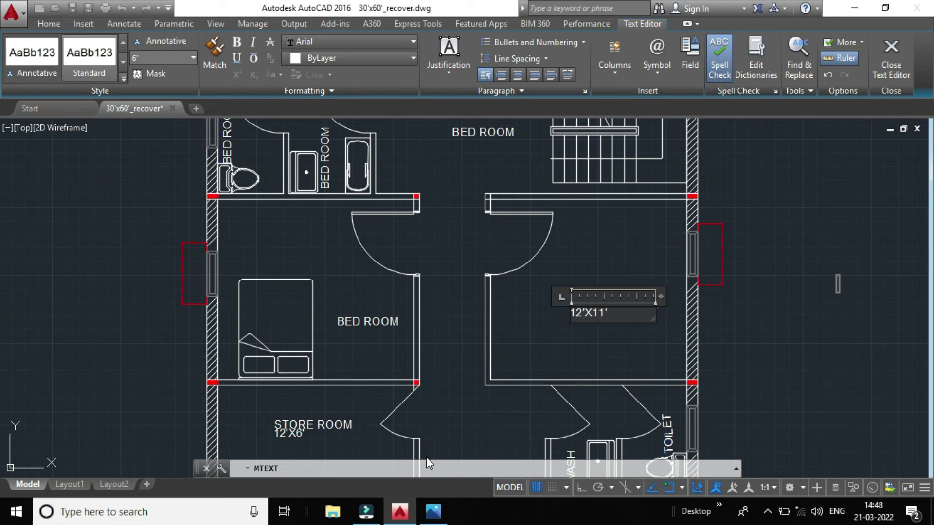
Commit the 12'X11' size under DRAWING HALL and reopen the left BED ROOM label for editing
left_click(530, 348)
scroll(561, 312, "down", 2)
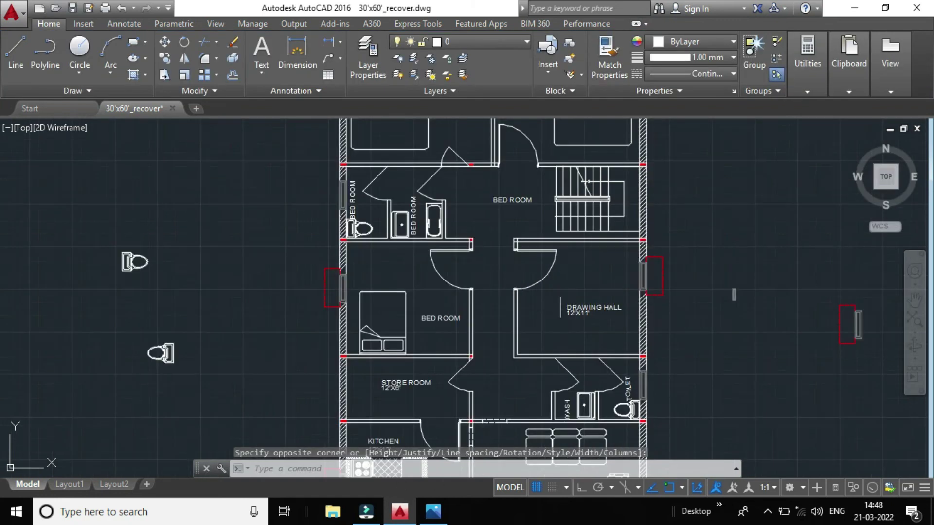
scroll(560, 307, "up", 2)
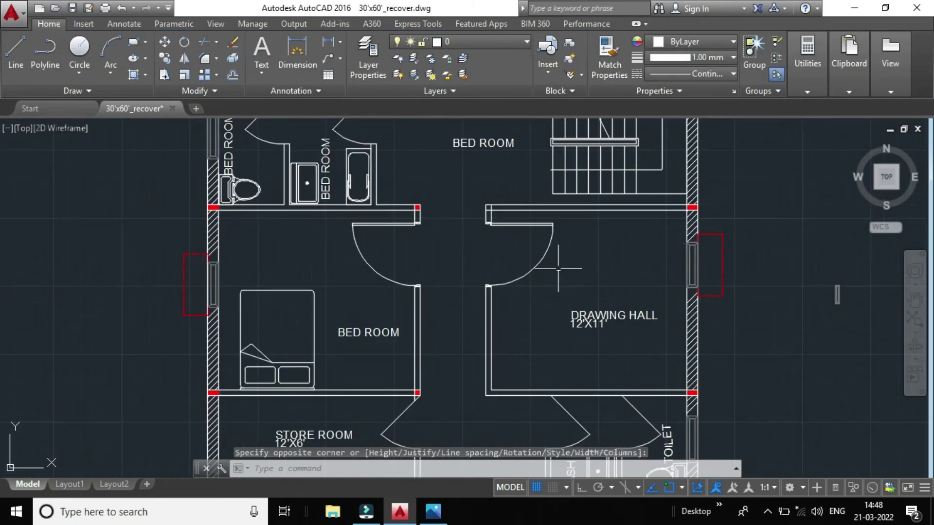
key("Escape")
left_click(361, 331)
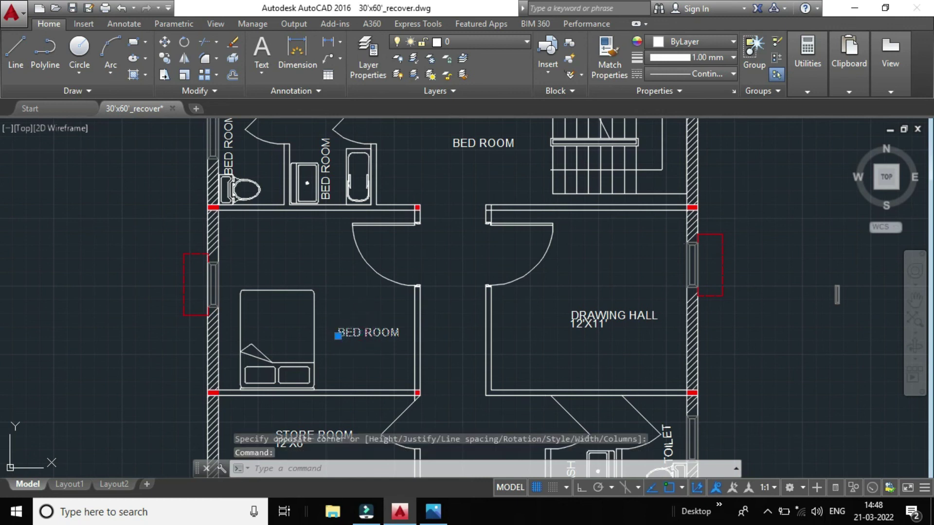
double_click(361, 333)
key("Escape")
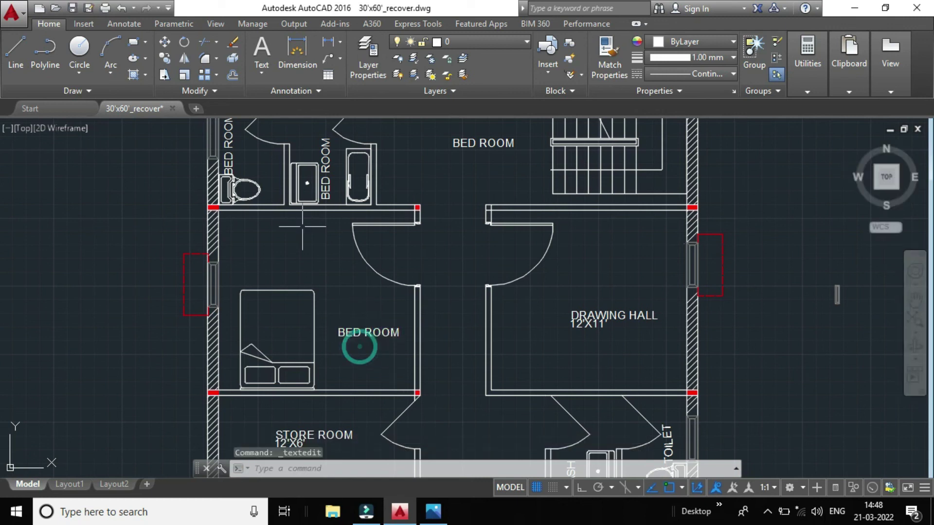
Start a multiline text box beneath the left BED ROOM label
left_click(261, 51)
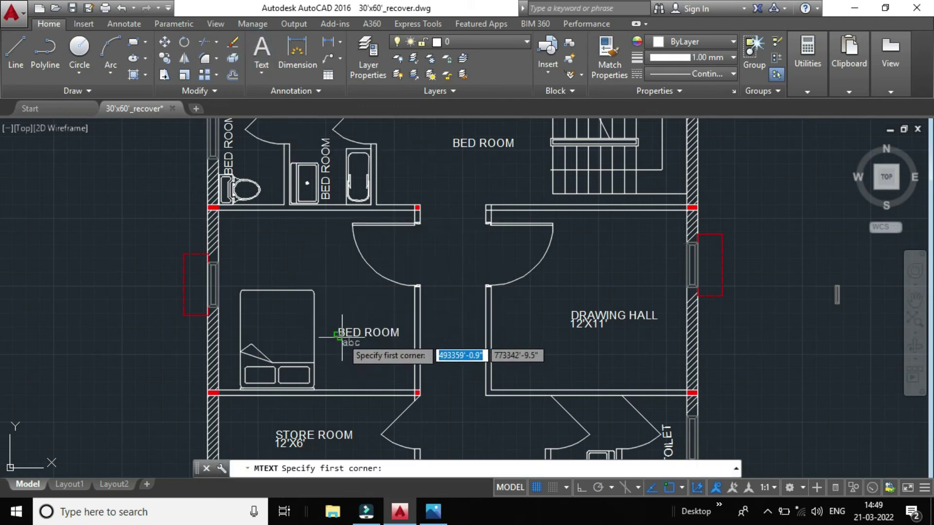
scroll(340, 336, "up", 2)
scroll(335, 336, "up", 2)
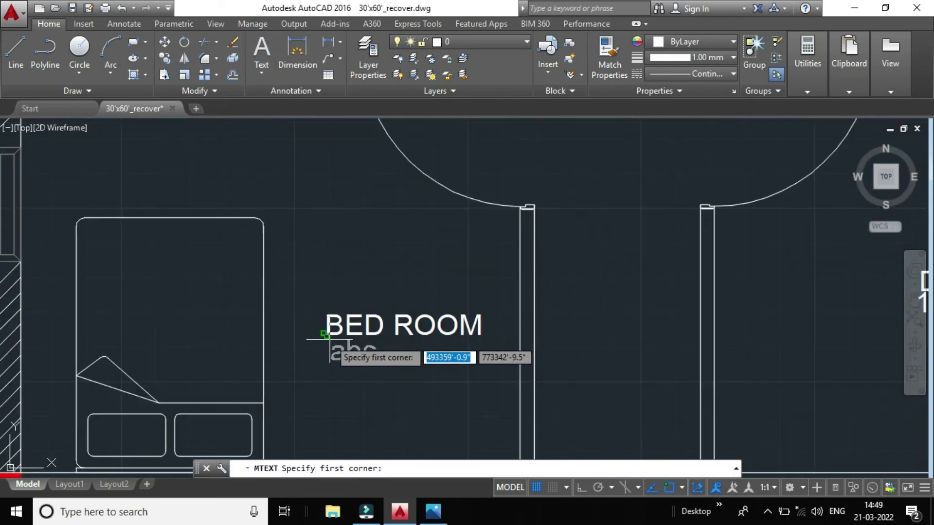
left_click(325, 335)
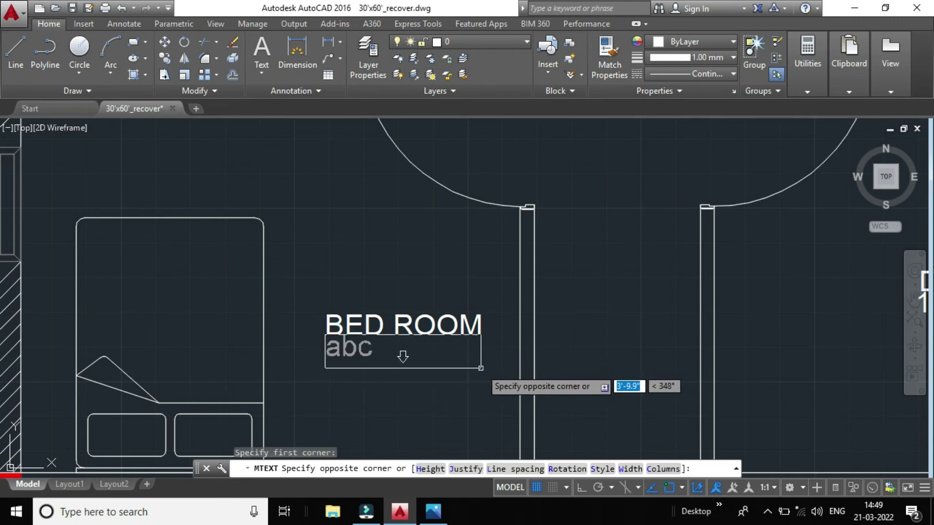
left_click(481, 368)
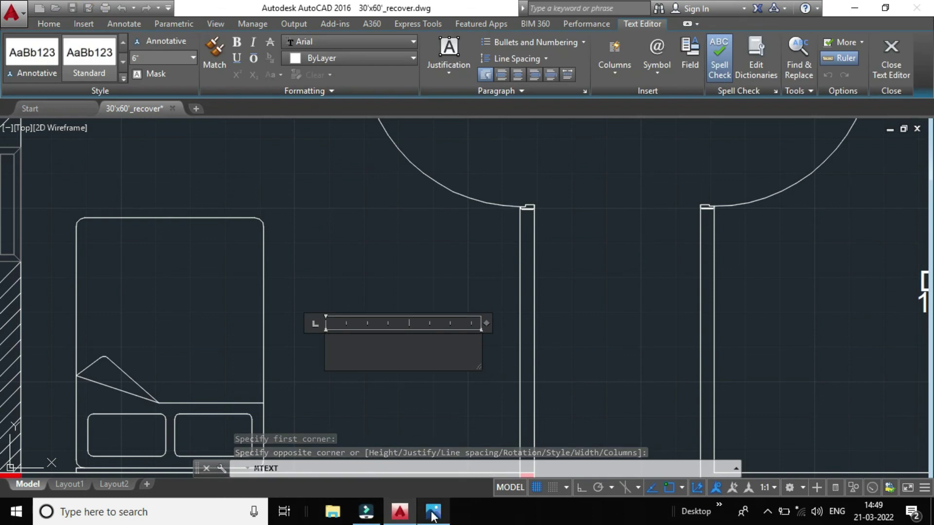
Read Bedroom 1's size in Photos and enter 12'X11' beneath the left BED ROOM label
mouse_move(433, 511)
left_click(421, 451)
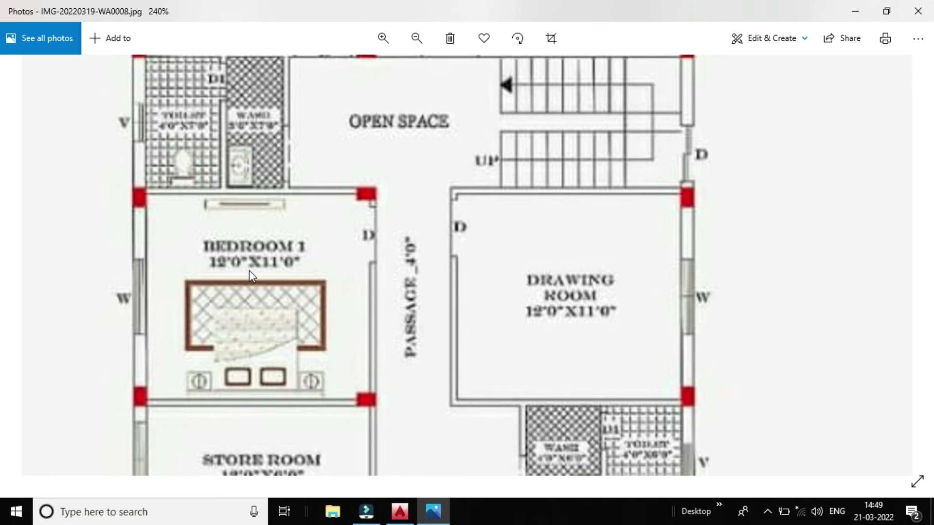
scroll(249, 270, "up", 1)
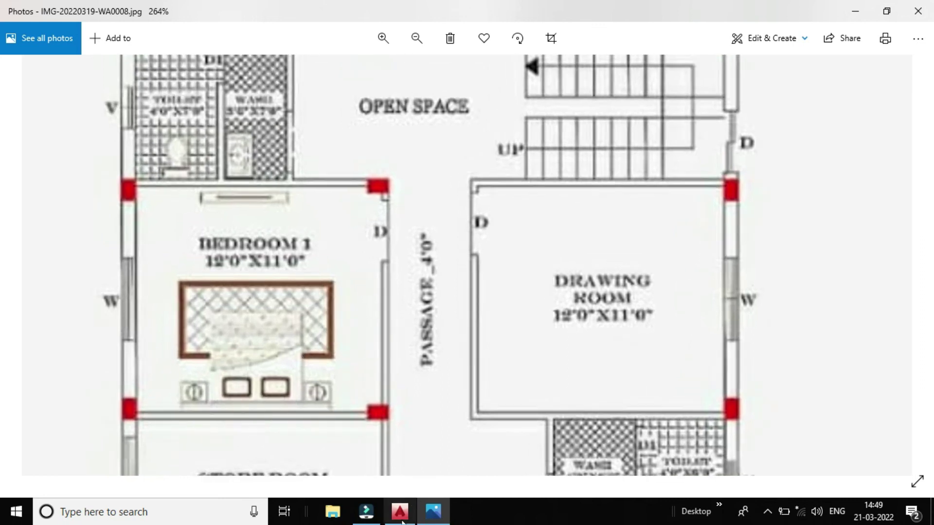
left_click(416, 445)
type("12")
type("X11'")
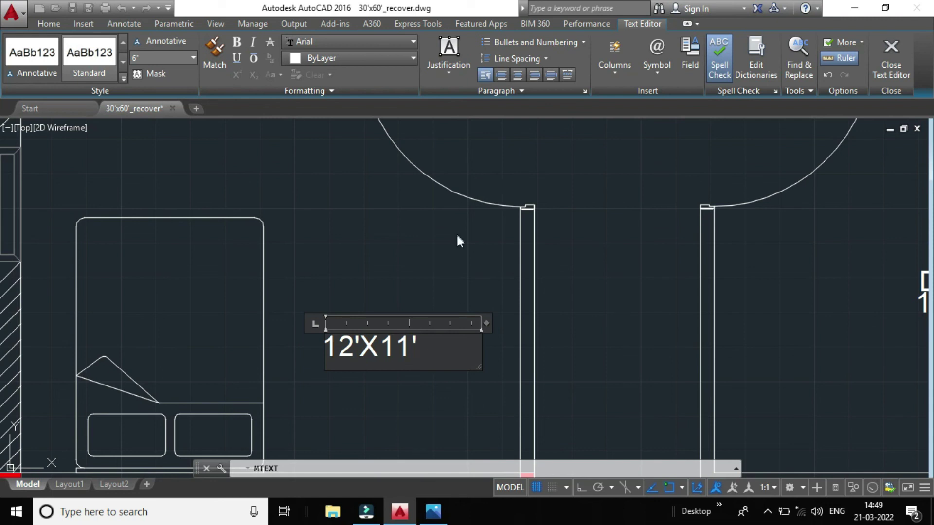
left_click(418, 387)
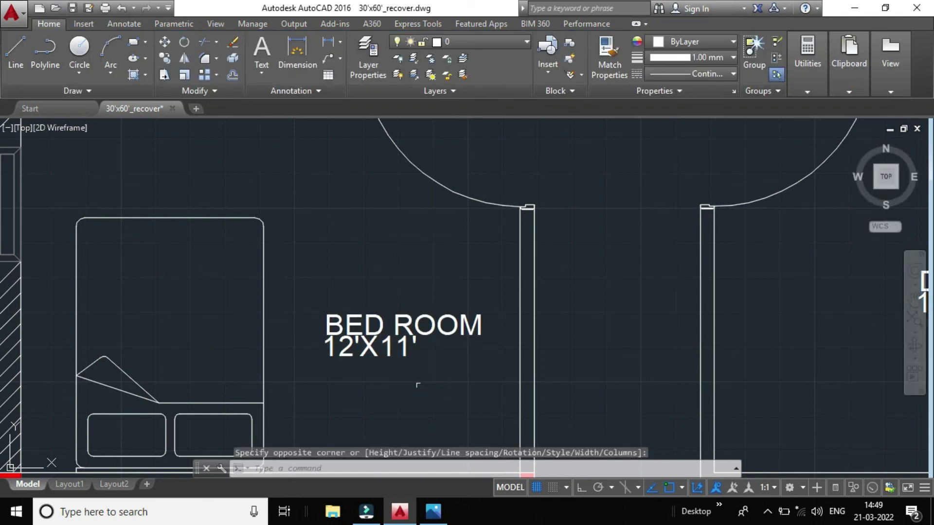
scroll(423, 382, "down", 6)
scroll(484, 248, "up", 2)
scroll(484, 248, "down", 2)
scroll(457, 263, "up", 1)
scroll(455, 243, "up", 1)
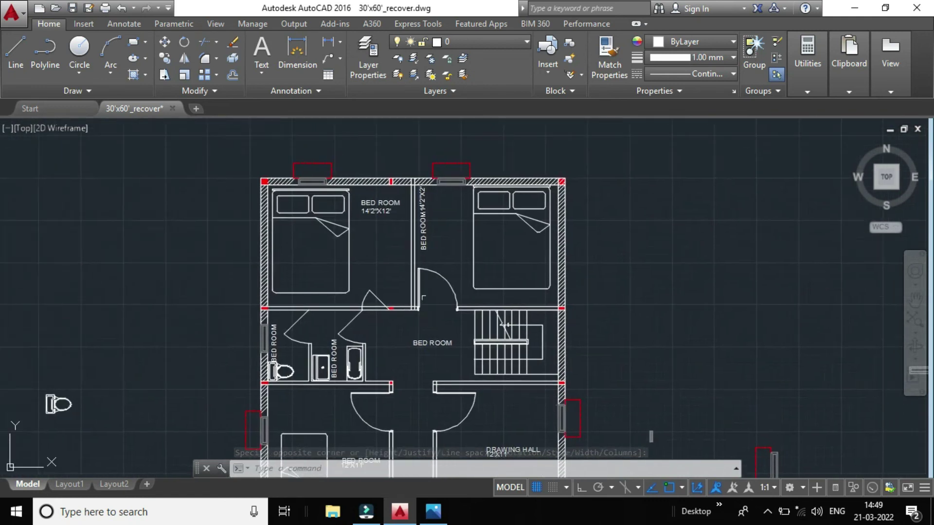
scroll(452, 224, "up", 1)
scroll(452, 224, "down", 4)
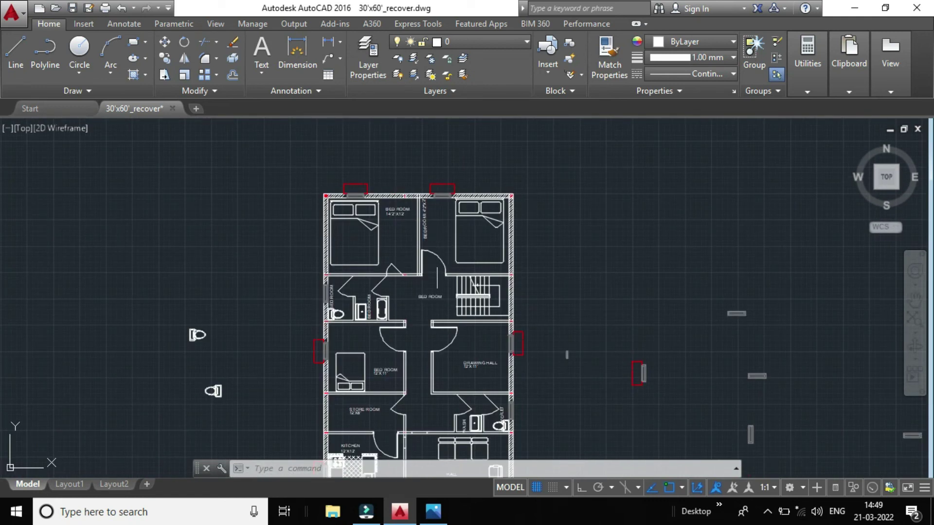
scroll(438, 272, "up", 2)
scroll(394, 326, "up", 2)
scroll(392, 321, "down", 2)
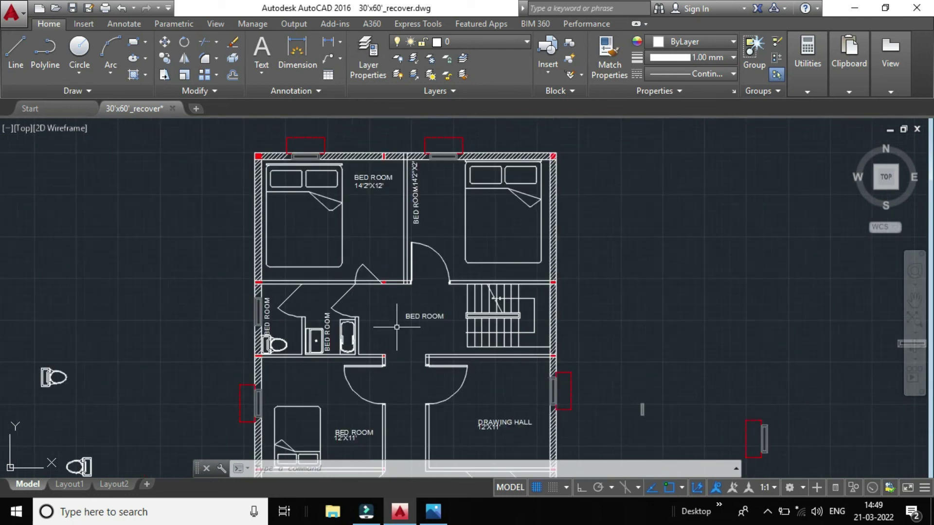
scroll(382, 326, "up", 2)
Rename the two vertical bathroom labels to WASH and TOILET
left_click(294, 336)
double_click(295, 335)
type("WASH")
key("Return")
key("Return")
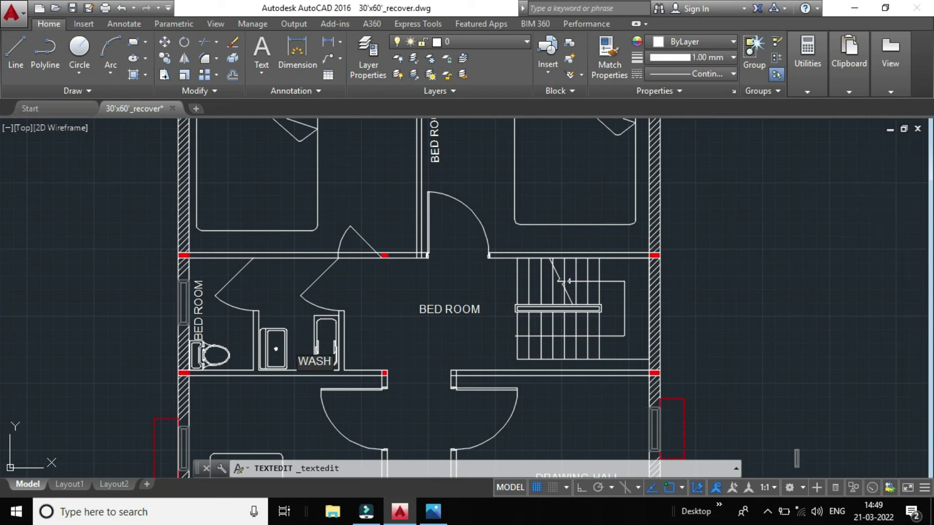
double_click(201, 321)
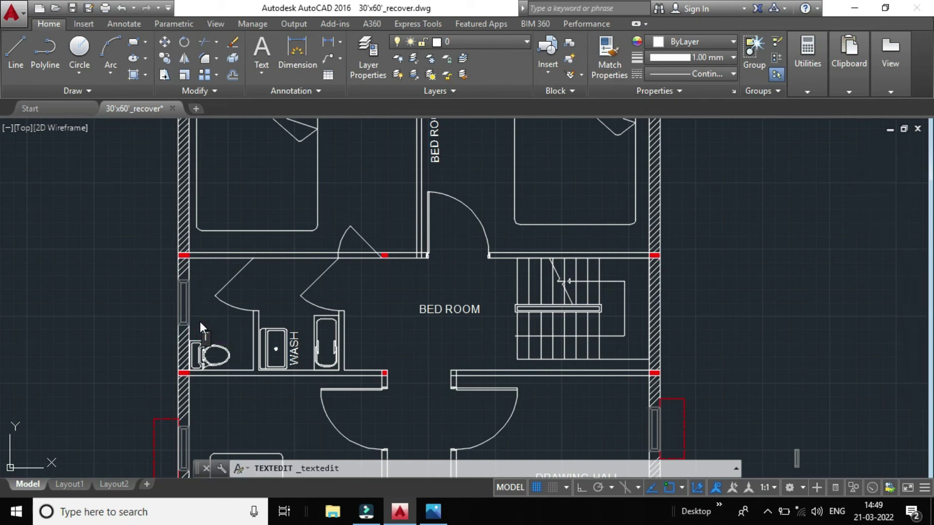
type("TOILET")
key("Return")
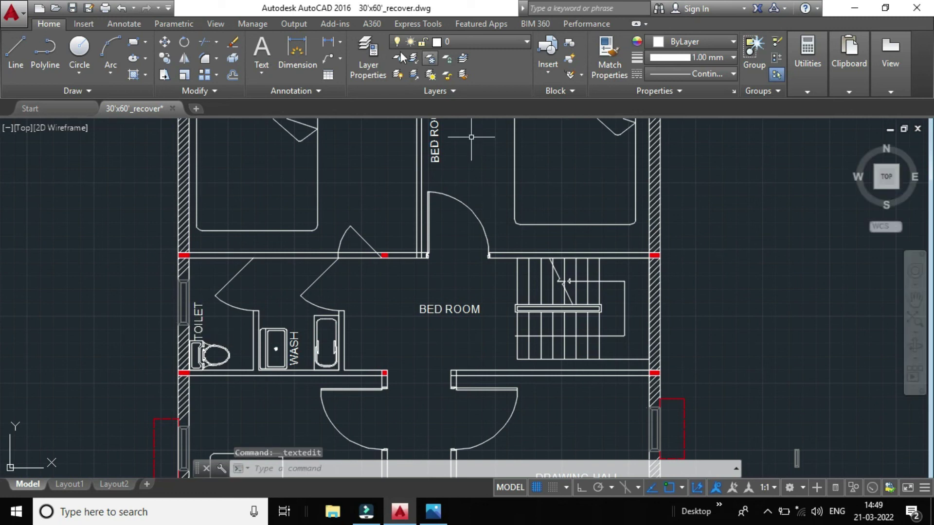
Rename the central BED ROOM label near the stairs to FREE SPACE
scroll(451, 302, "down", 5)
scroll(451, 303, "up", 5)
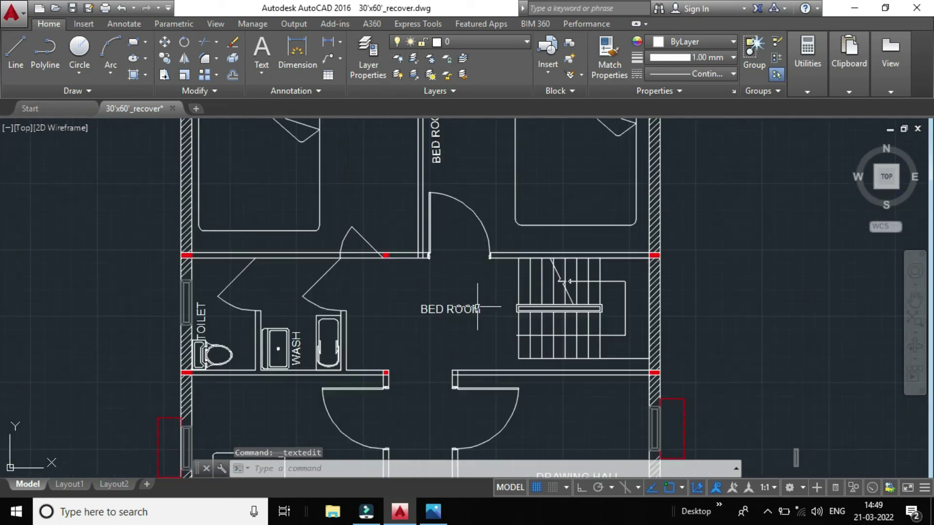
left_click(451, 303)
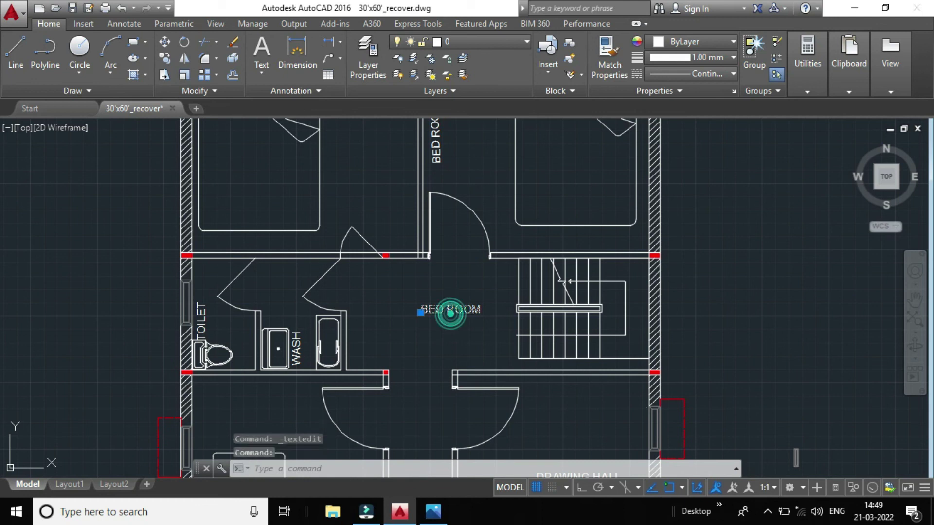
double_click(451, 313)
type("FREE SP")
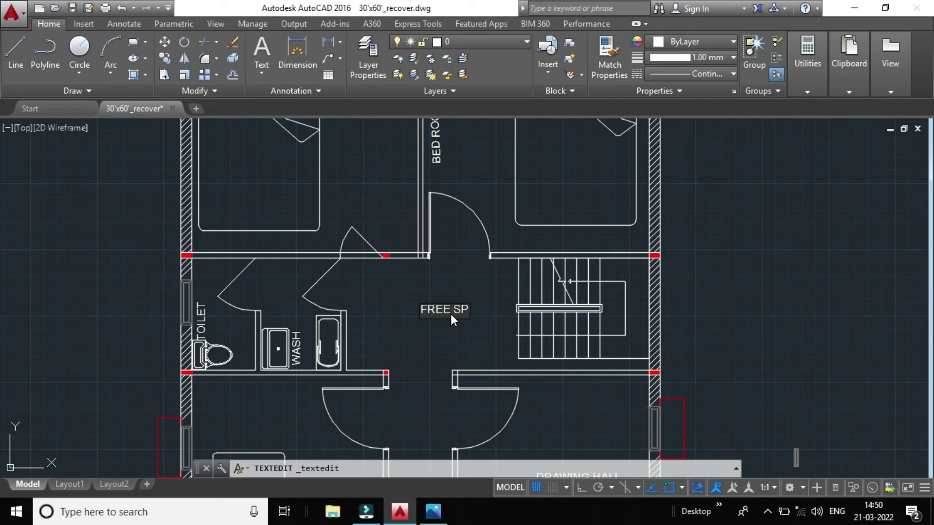
type("ACE")
key("Return")
scroll(393, 227, "down", 6)
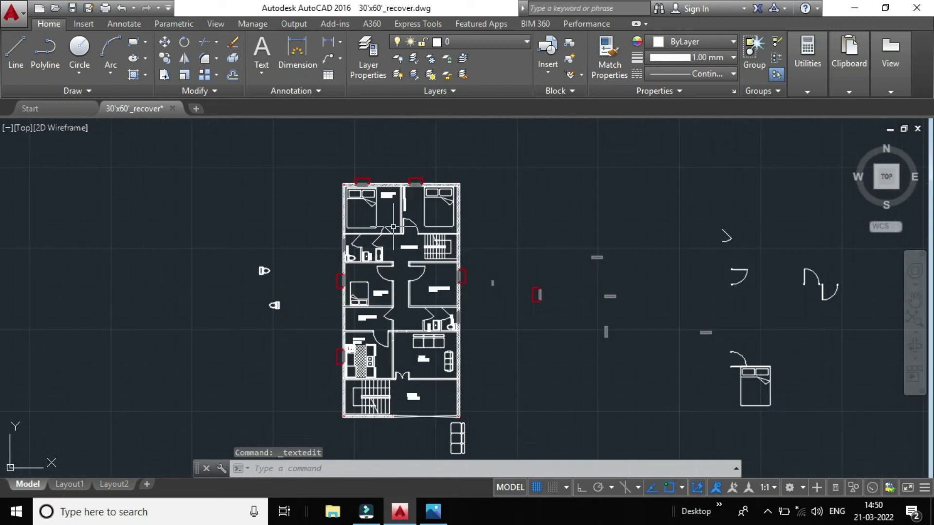
scroll(492, 275, "up", 4)
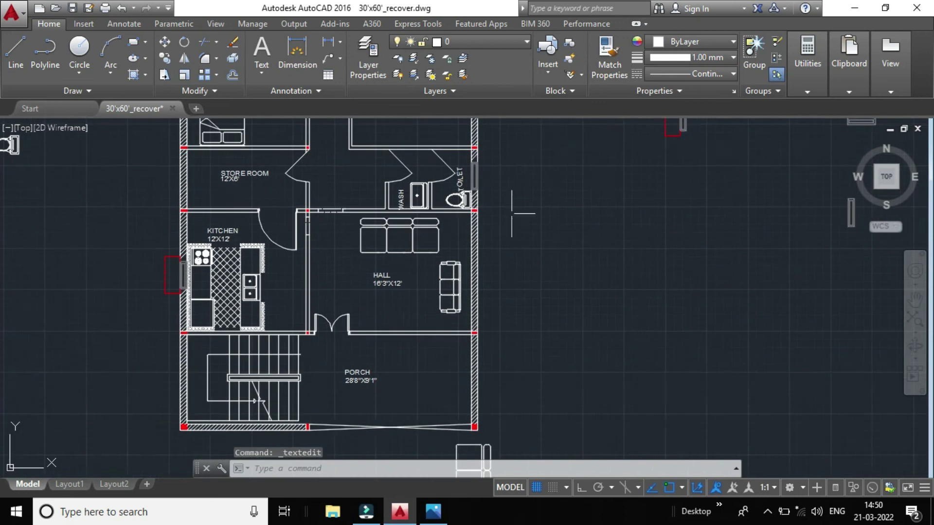
scroll(512, 213, "down", 3)
scroll(544, 265, "up", 3)
scroll(548, 286, "down", 4)
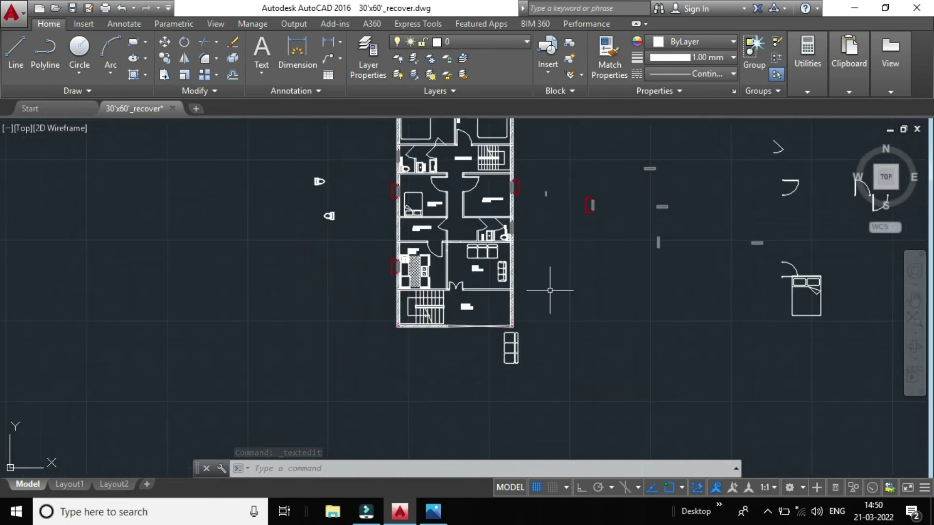
scroll(553, 301, "up", 2)
scroll(558, 325, "up", 4)
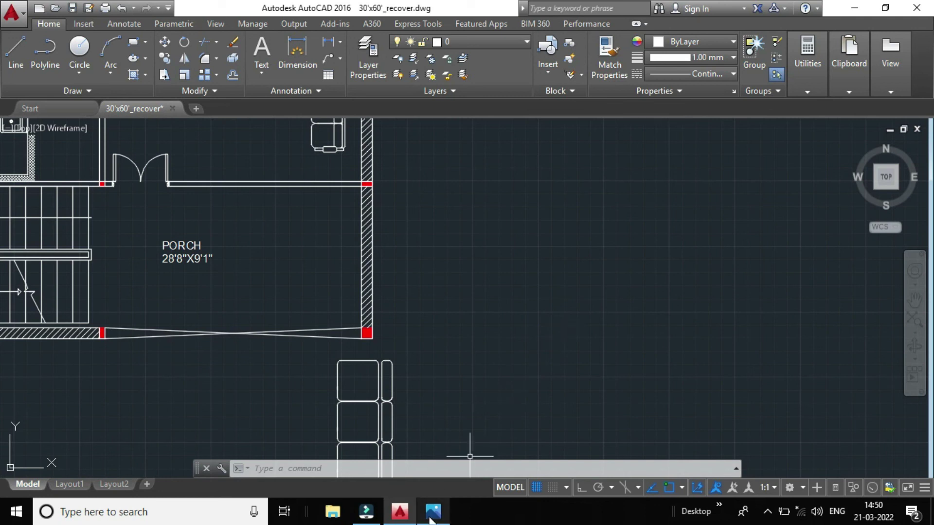
mouse_move(433, 512)
left_click(431, 447)
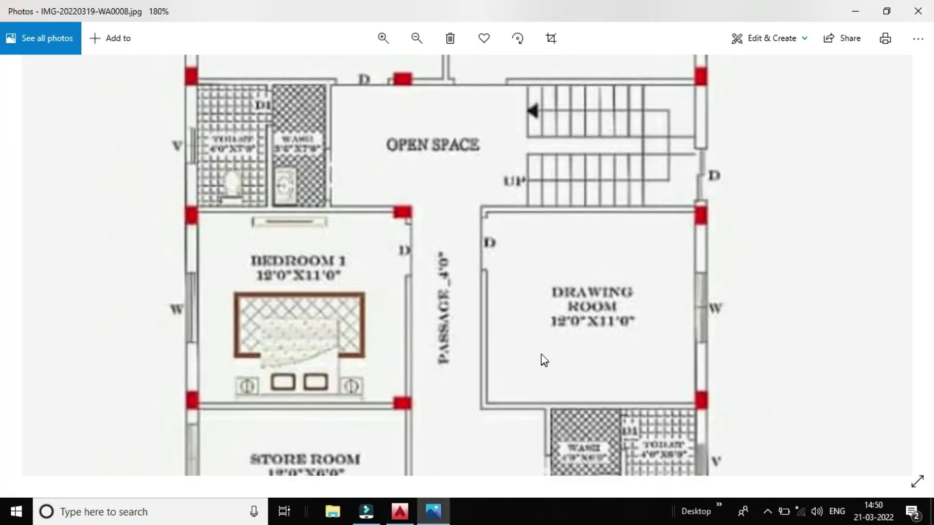
scroll(541, 355, "down", 3)
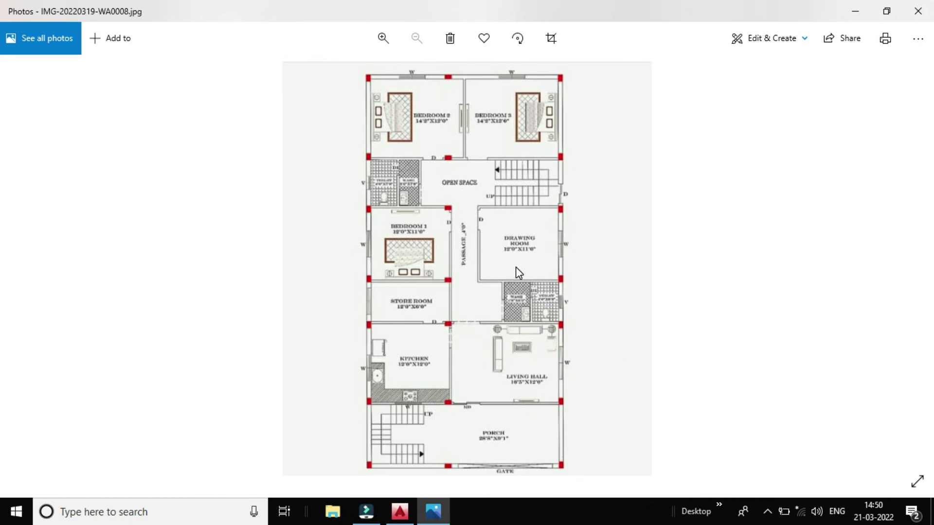
scroll(515, 267, "up", 1)
scroll(511, 268, "up", 1)
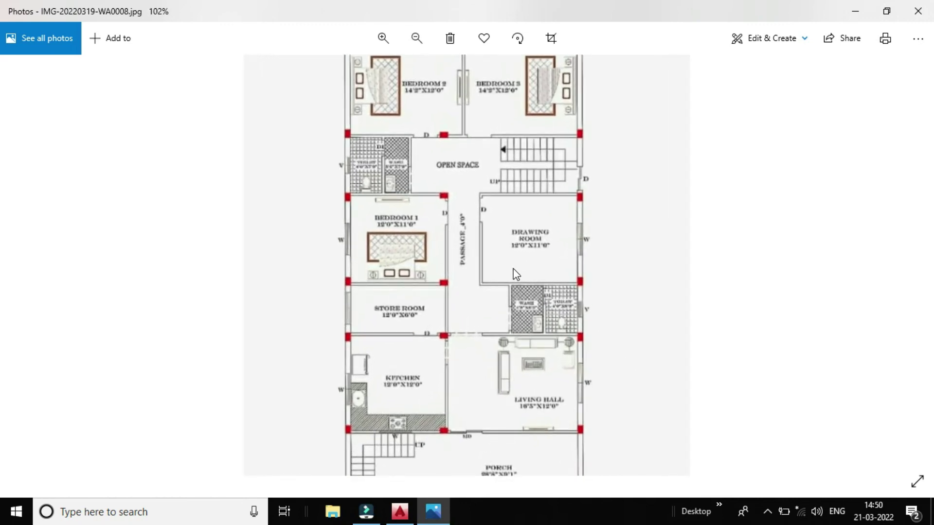
scroll(514, 269, "down", 1)
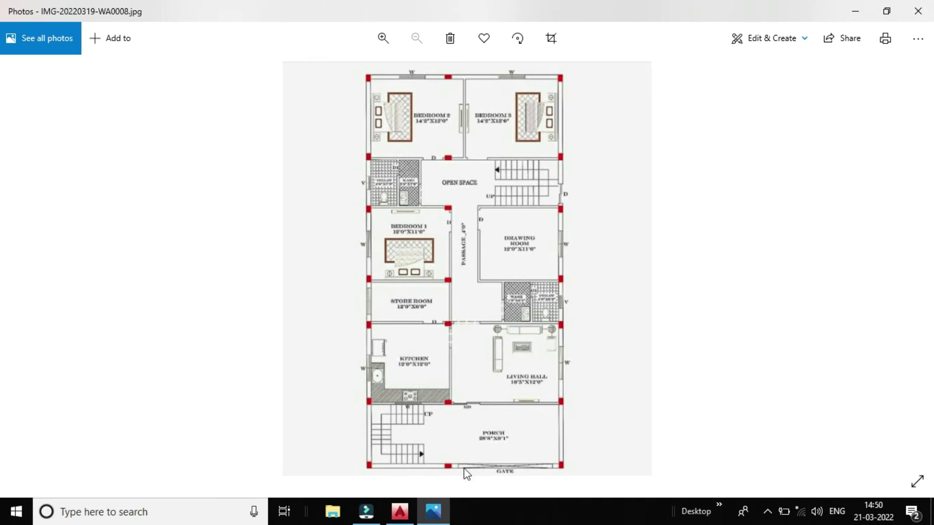
Erase the two stray fixtures left of the floor plan
left_click(411, 445)
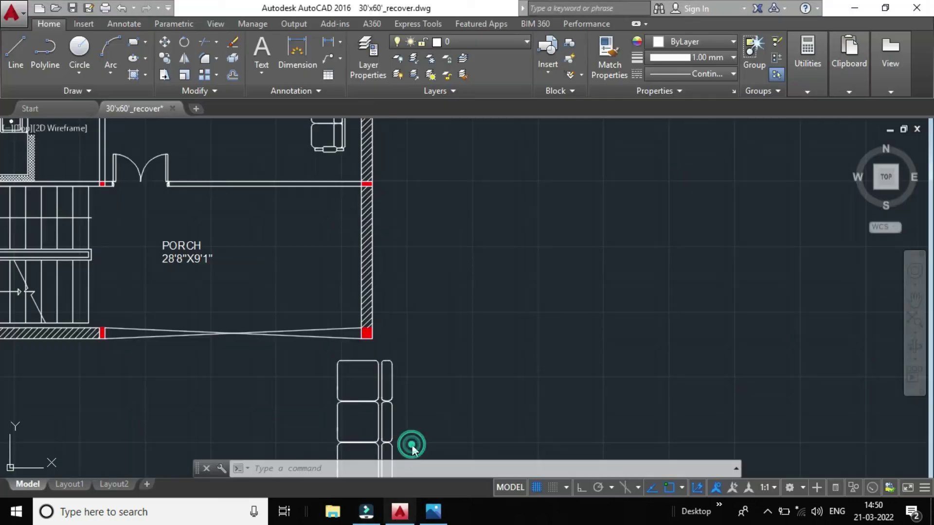
scroll(428, 141, "down", 2)
scroll(463, 146, "down", 1)
mouse_move(511, 167)
middle_mouse_down()
mouse_move(383, 316)
mouse_move(342, 398)
middle_mouse_up()
scroll(365, 322, "down", 1)
scroll(365, 322, "up", 1)
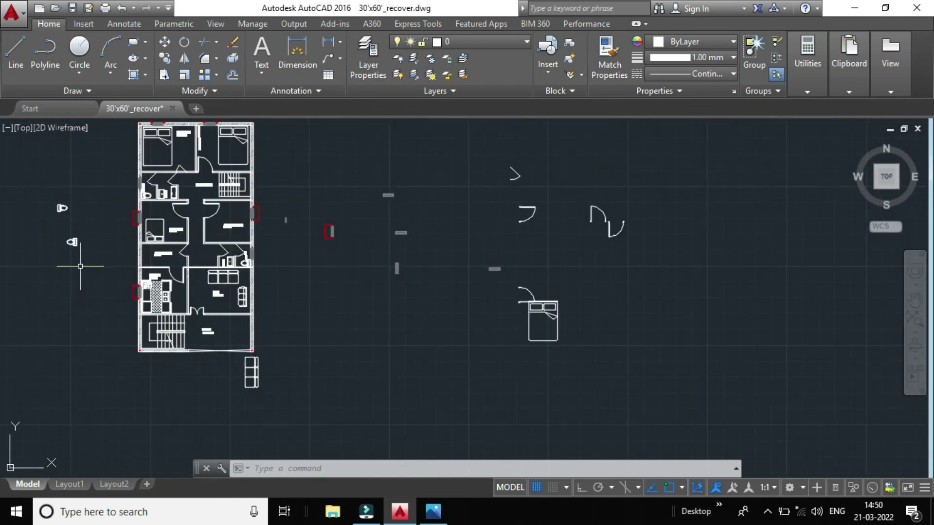
left_click_drag(81, 266, 62, 187)
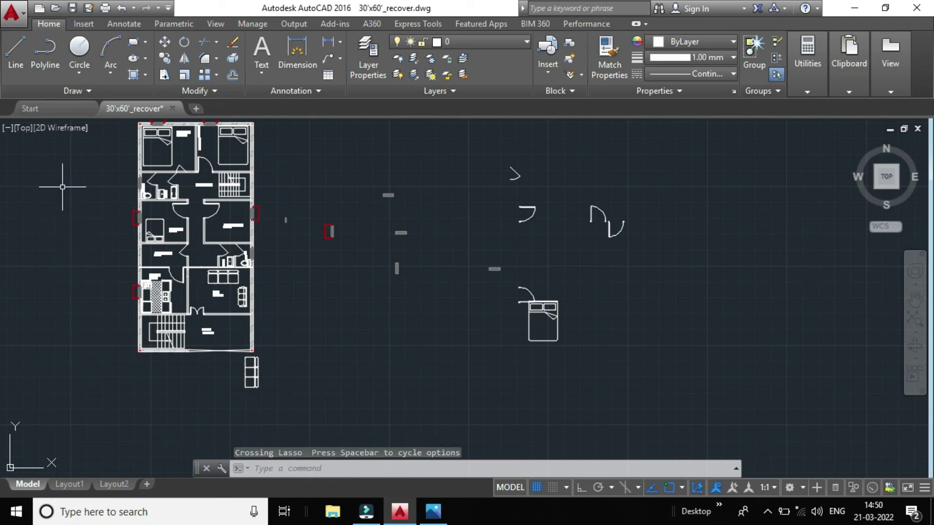
key("Delete")
Erase the 16 stray symbols scattered right of the plan
scroll(62, 186, "down", 5)
scroll(112, 193, "up", 3)
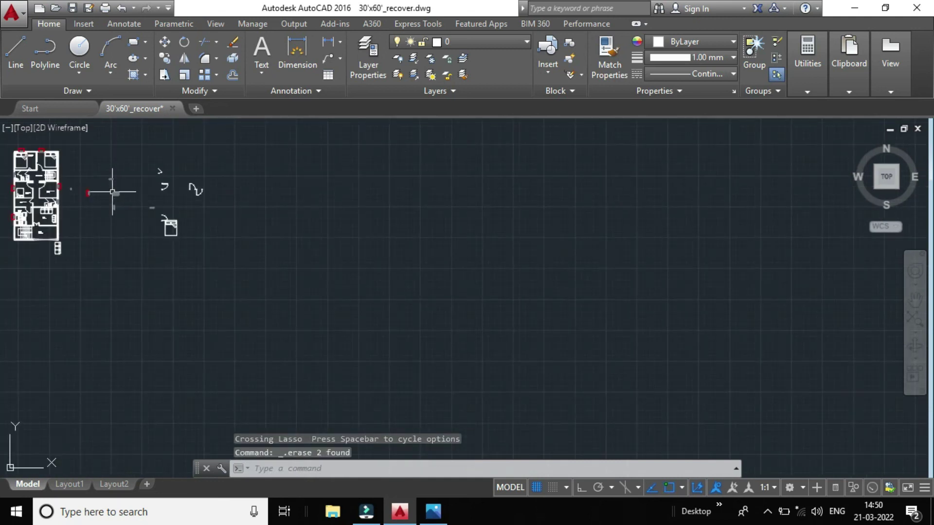
mouse_move(252, 275)
left_mouse_down()
mouse_move(64, 173)
mouse_move(216, 159)
left_mouse_up()
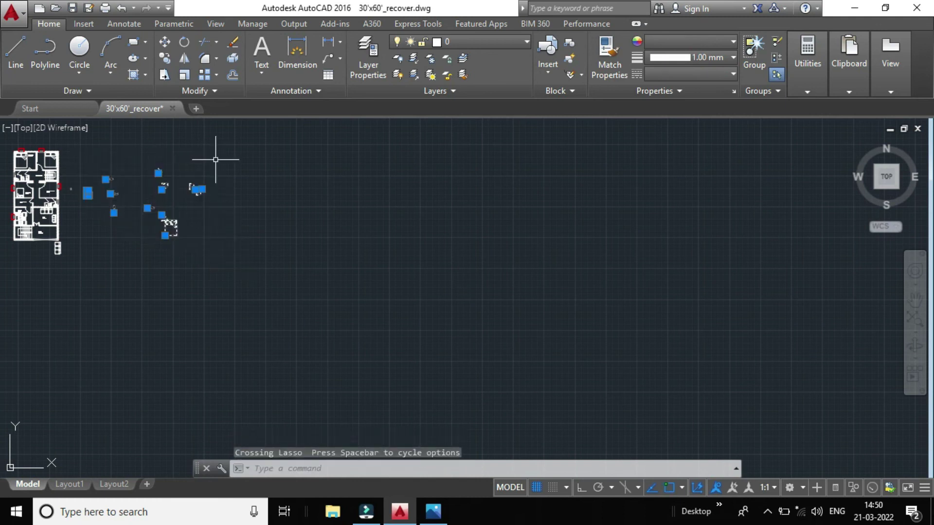
key("Delete")
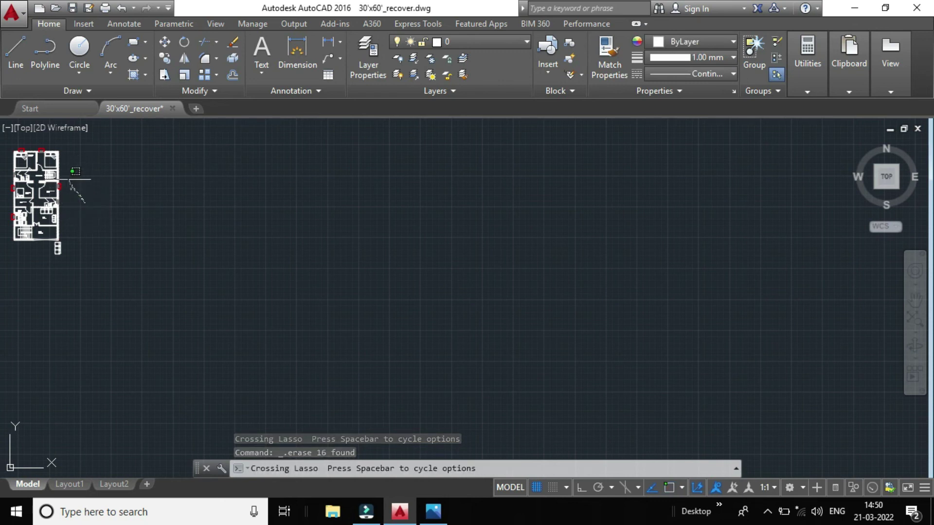
Cancel the accidental grip stretch, erase the last stray object, and recentre the plan
left_click_drag(78, 200, 57, 188)
left_click(58, 188)
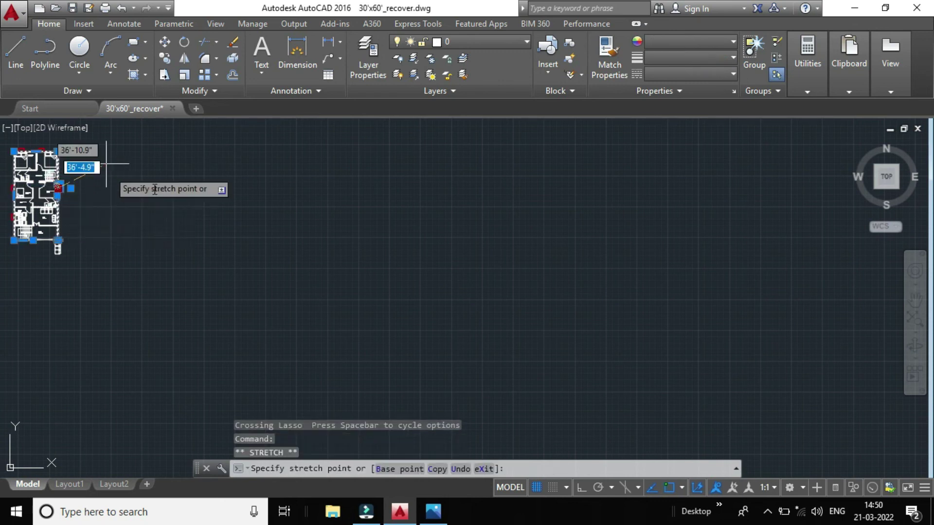
key("Escape")
key("Escape")
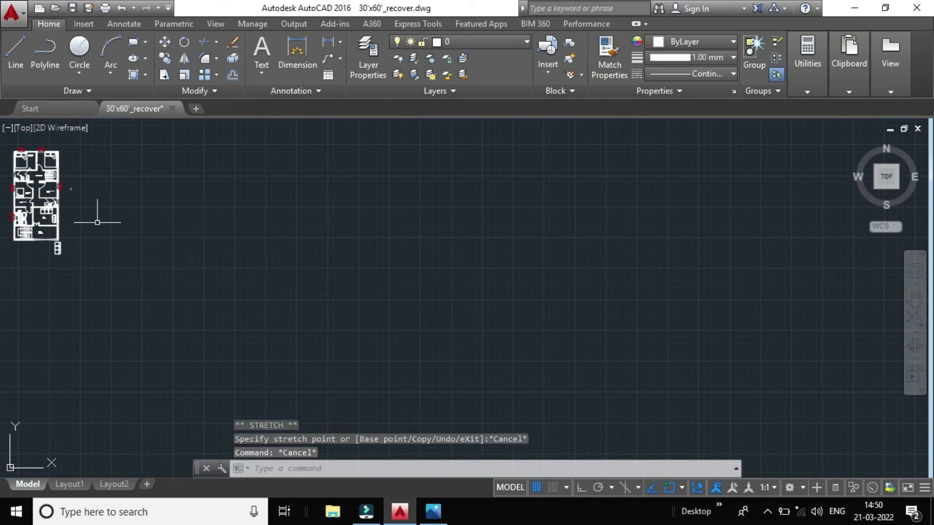
scroll(87, 214, "up", 3)
left_click(56, 174)
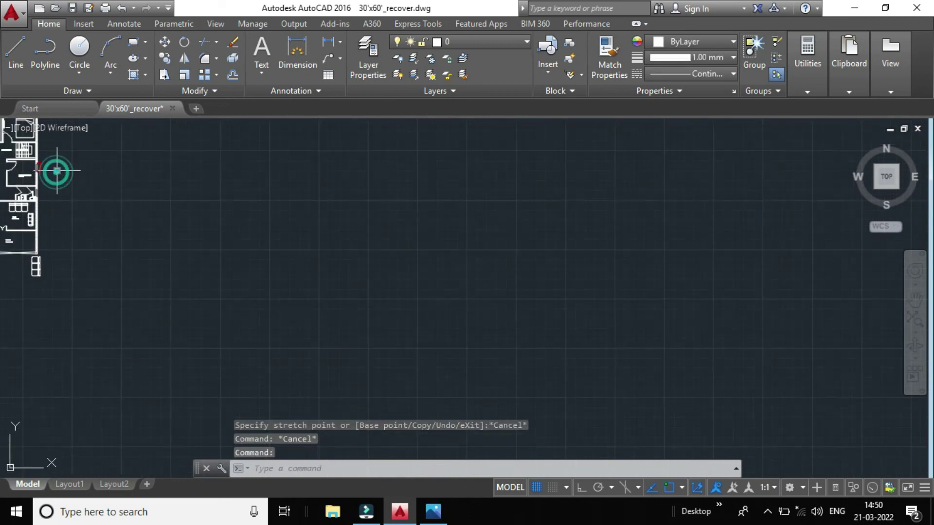
key("Delete")
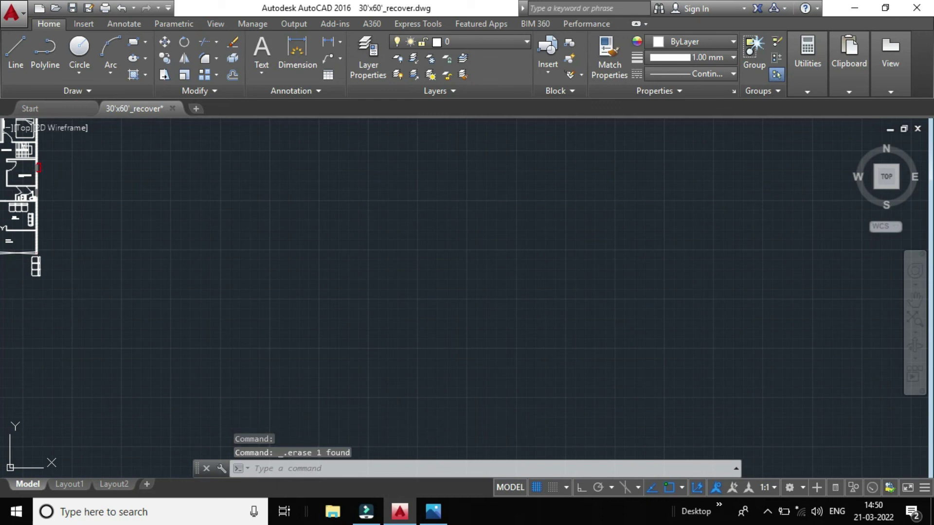
scroll(115, 261, "up", 2)
middle_click_drag(114, 261, 328, 243)
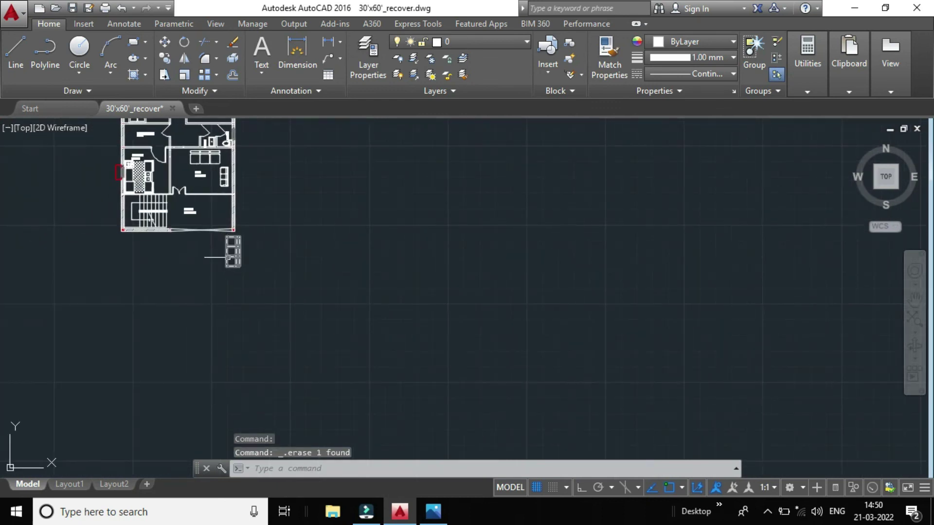
scroll(256, 308, "down", 2)
scroll(256, 308, "down", 1)
middle_click_drag(282, 281, 507, 375)
scroll(508, 381, "up", 3)
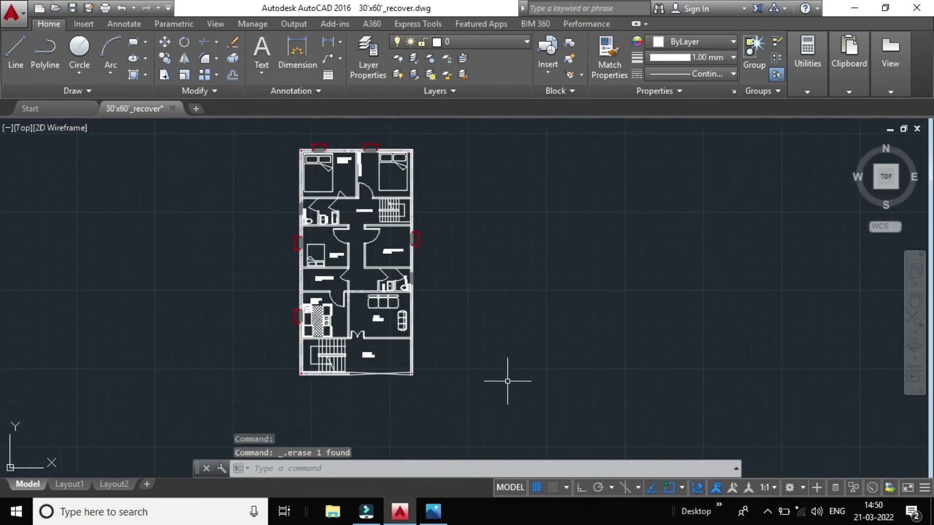
scroll(517, 342, "up", 2)
scroll(588, 340, "up", 1)
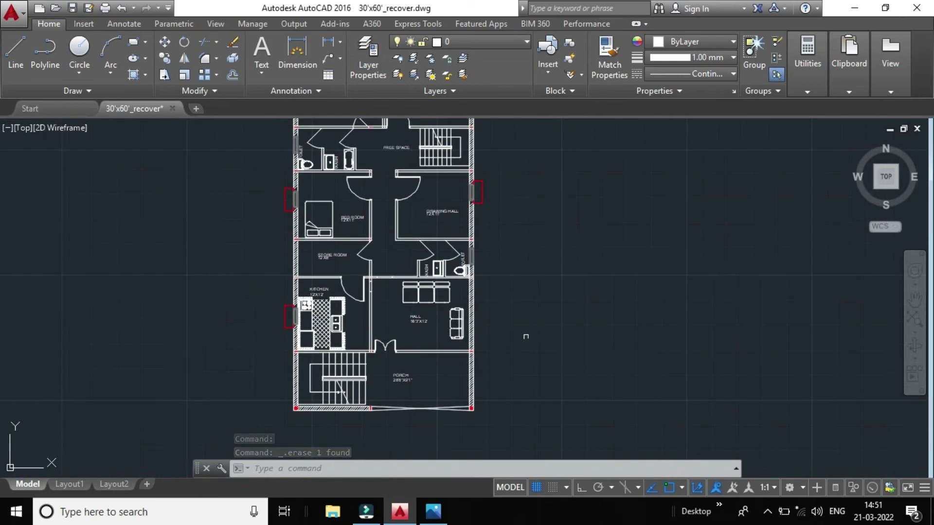
middle_click_drag(525, 333, 523, 322)
scroll(530, 330, "down", 2)
scroll(545, 354, "up", 2)
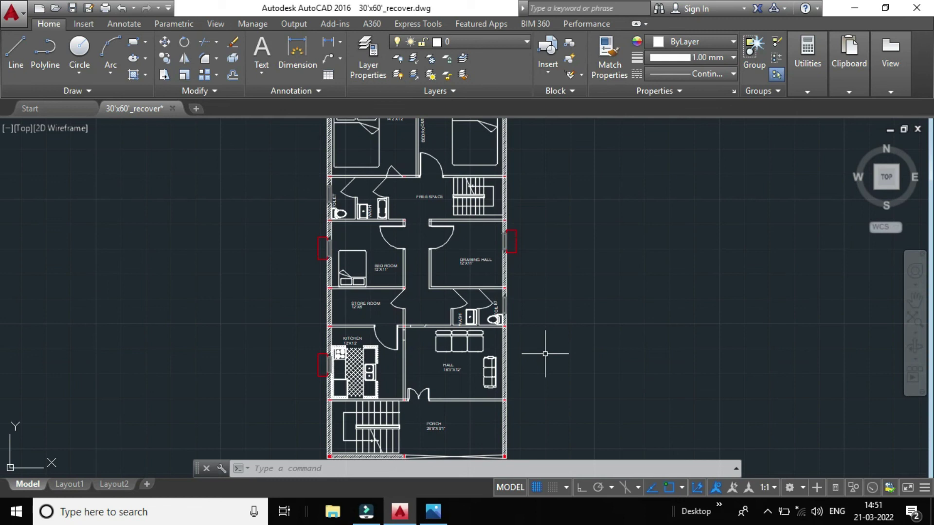
scroll(528, 292, "down", 3)
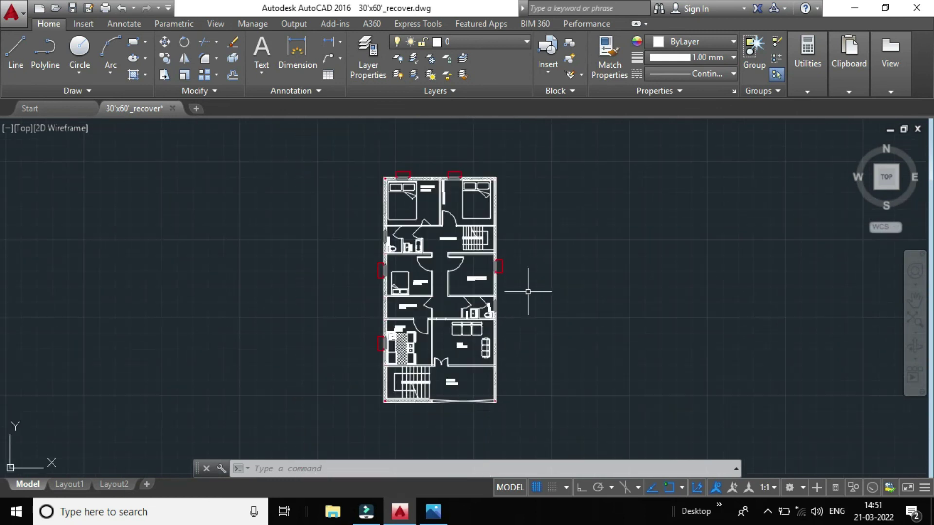
middle_click_drag(565, 327, 511, 332)
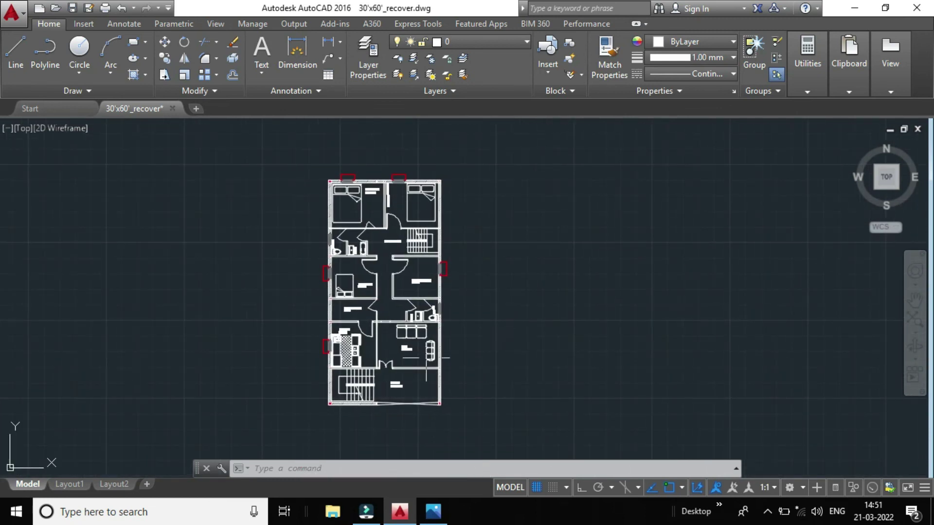
scroll(449, 354, "up", 3)
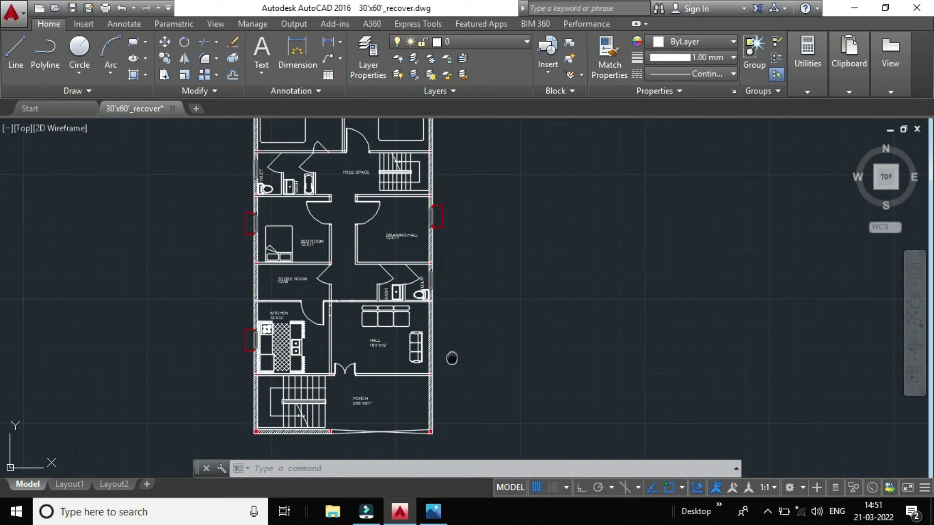
middle_click_drag(450, 359, 466, 368)
scroll(468, 368, "down", 2)
middle_click_drag(505, 340, 494, 302)
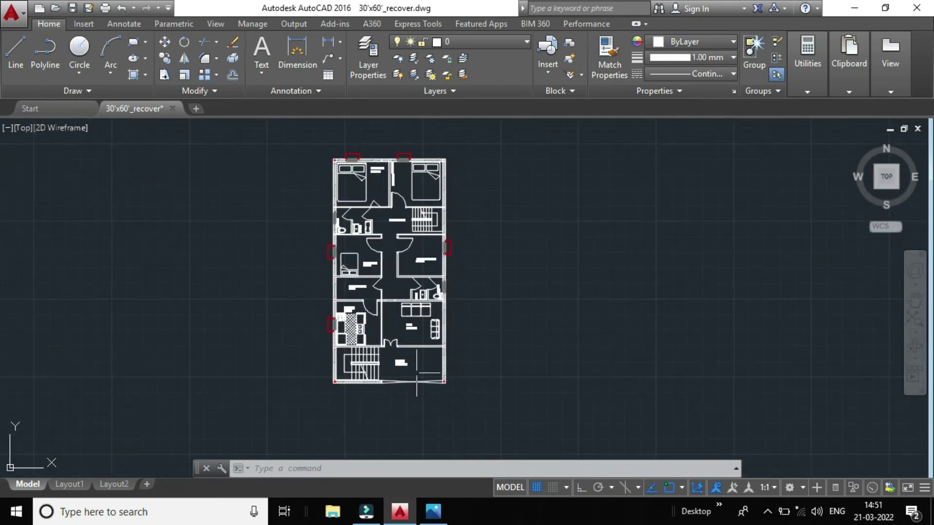
left_click(768, 512)
right_click(772, 484)
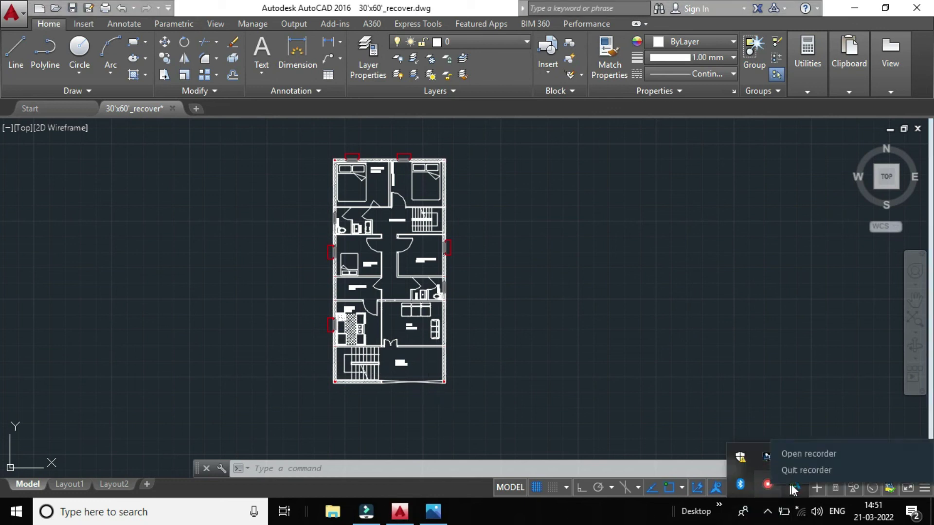
left_click(807, 455)
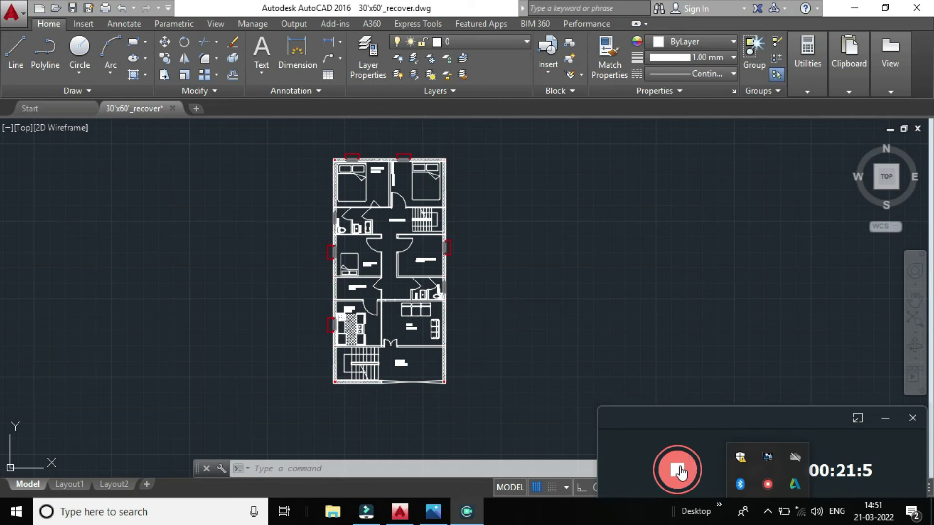